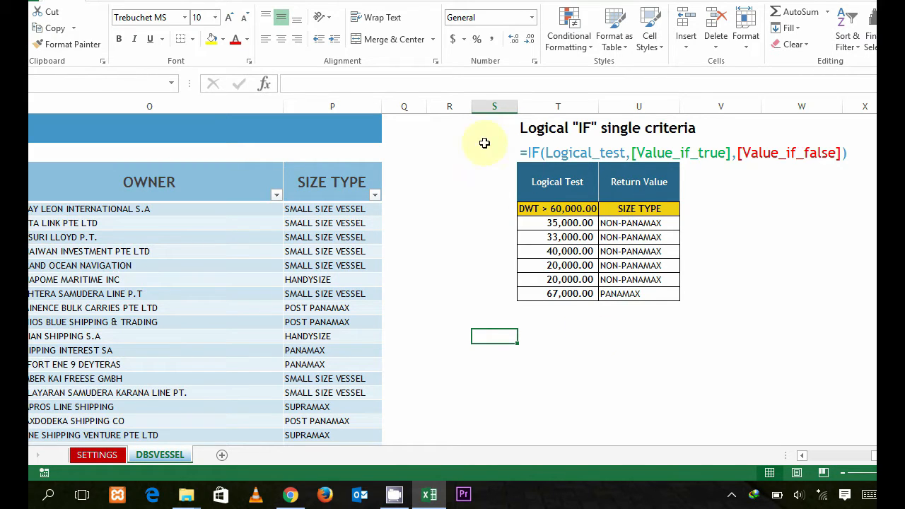
# Step: Examine the single-criteria IF example: the syntax line, the column headings, the DWT condition and the first row's DWT and size type cells
pyautogui.click(529, 154)
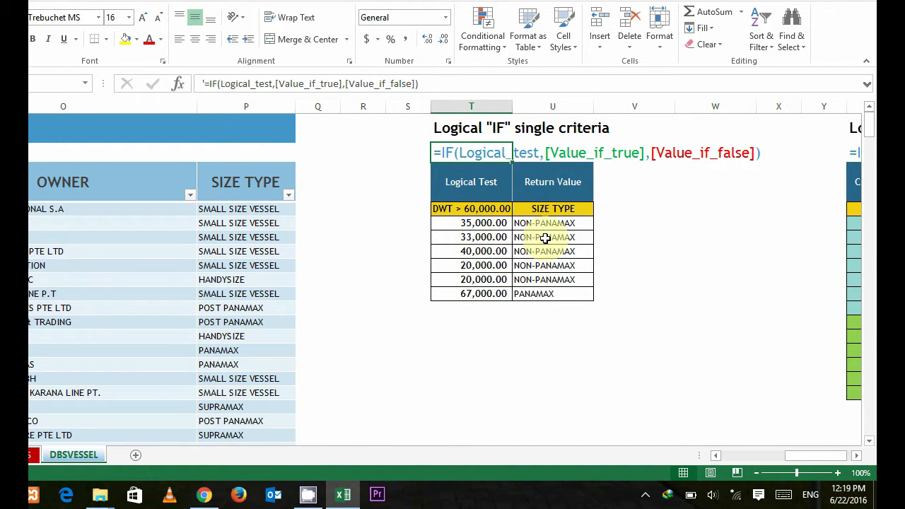
pyautogui.click(499, 224)
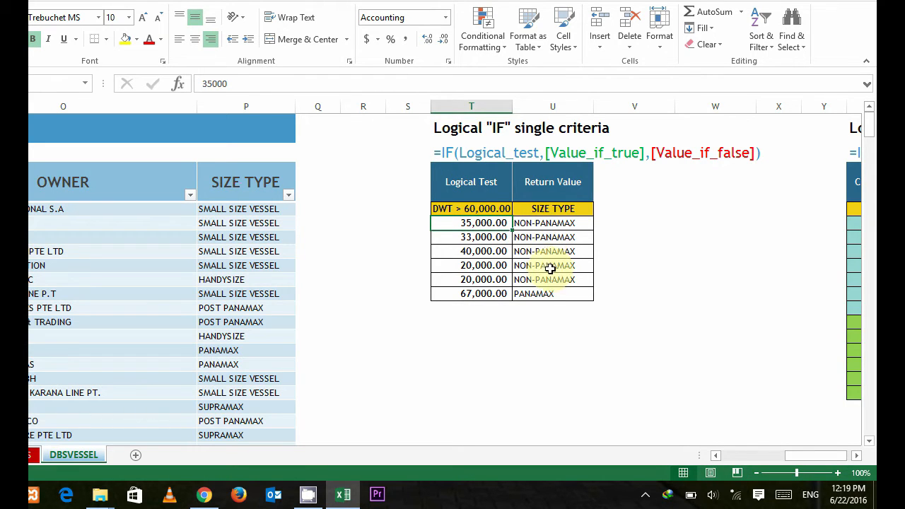
pyautogui.click(485, 185)
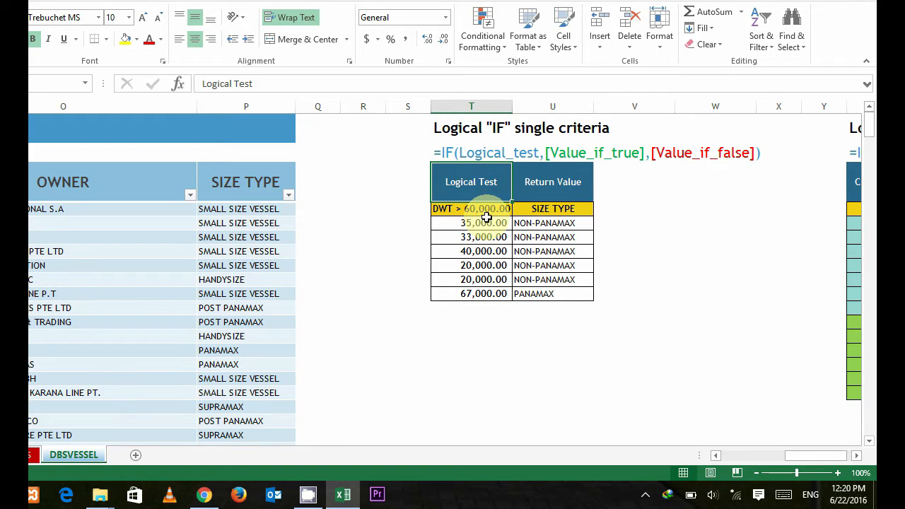
pyautogui.click(460, 210)
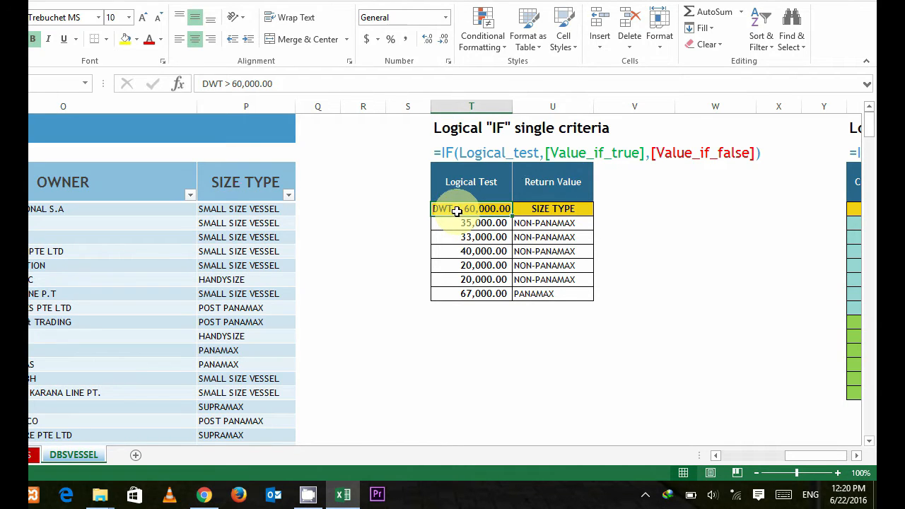
pyautogui.click(543, 208)
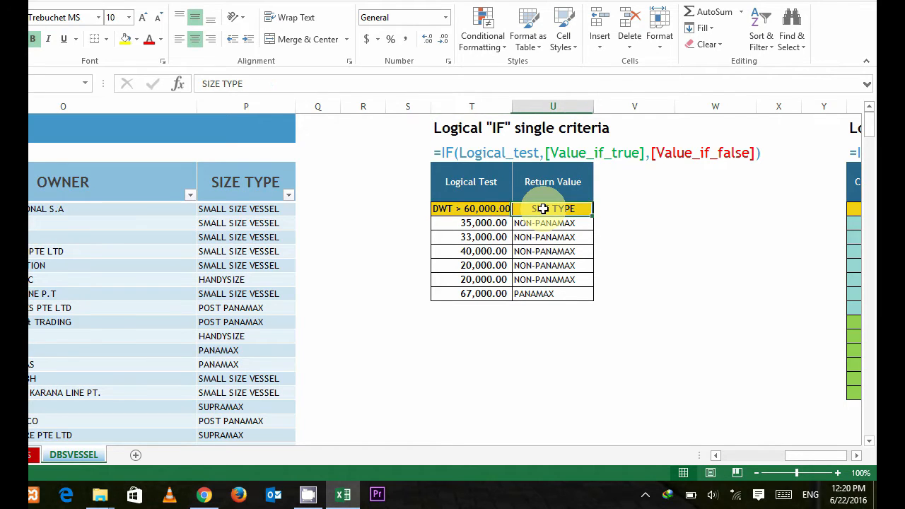
pyautogui.click(548, 225)
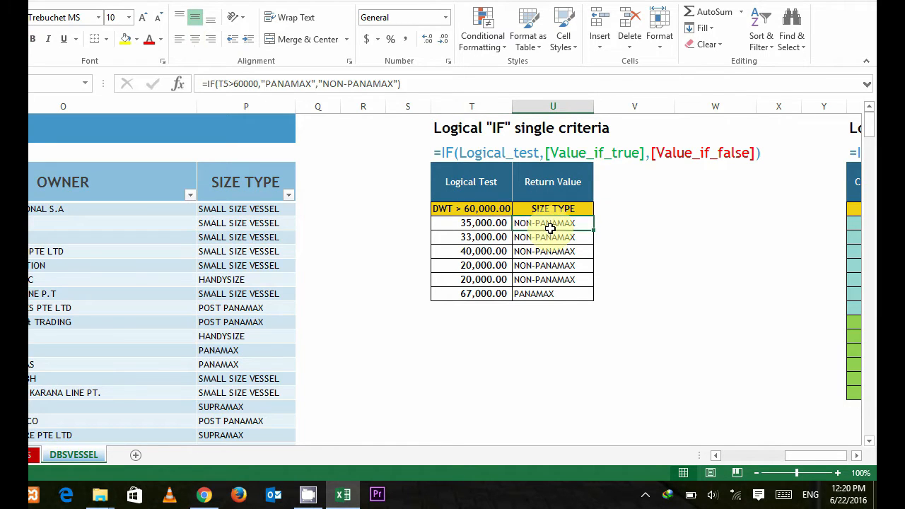
pyautogui.click(498, 223)
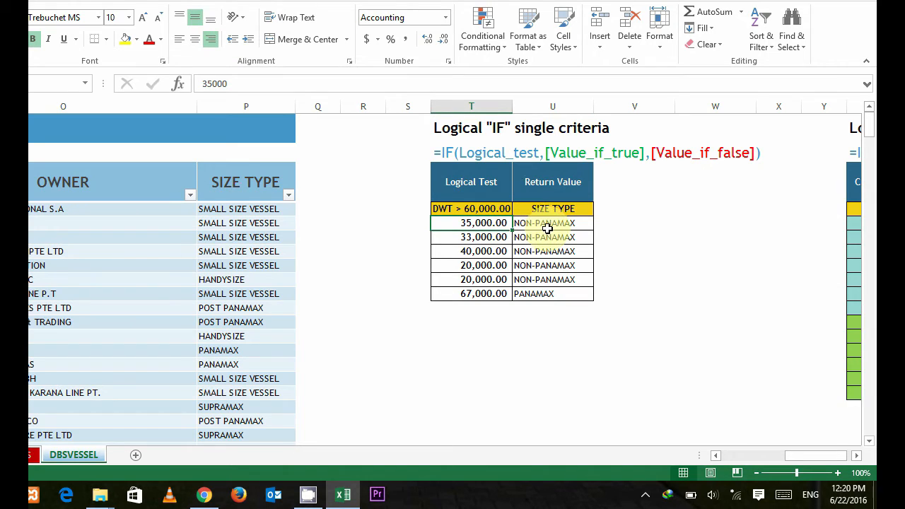
pyautogui.click(567, 225)
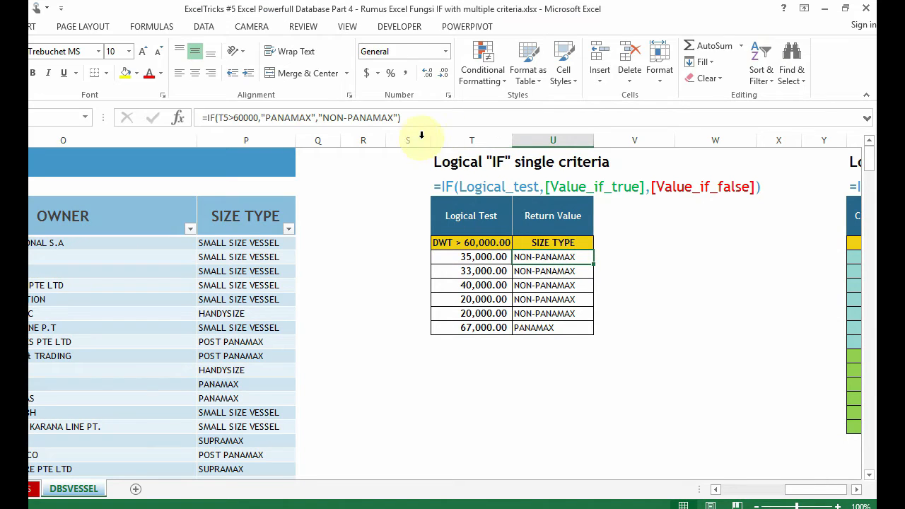
# Step: Examine the logical test, true value and false value arguments of the IF formula in U5, and the T5 cell it tests
pyautogui.click(486, 118)
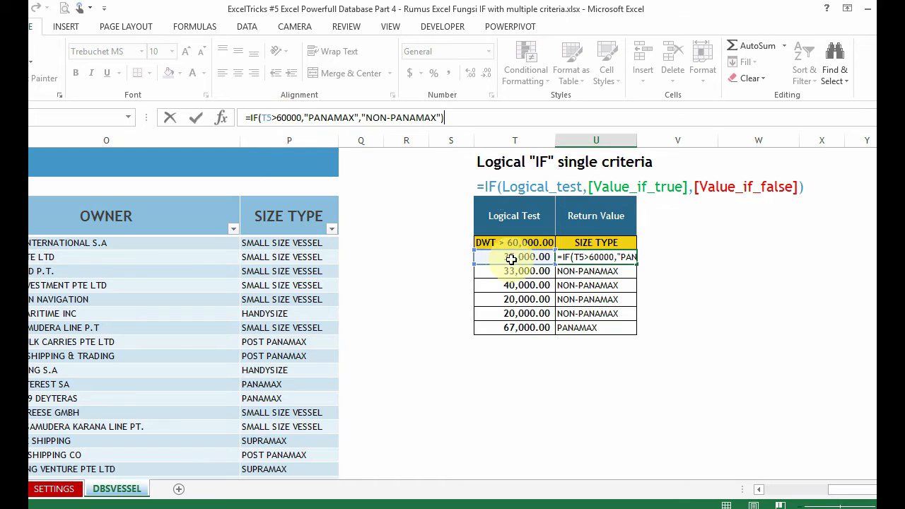
pyautogui.click(301, 119)
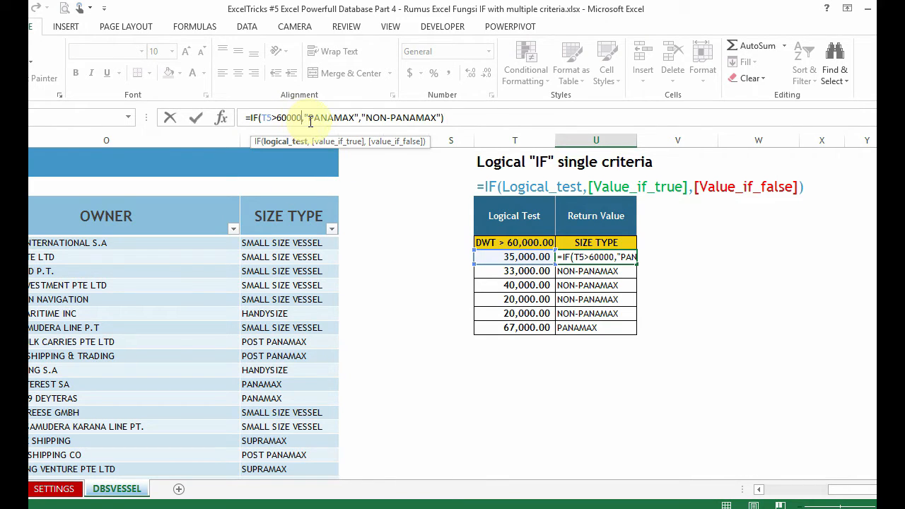
pyautogui.moveTo(304, 119); pyautogui.dragTo(355, 122)
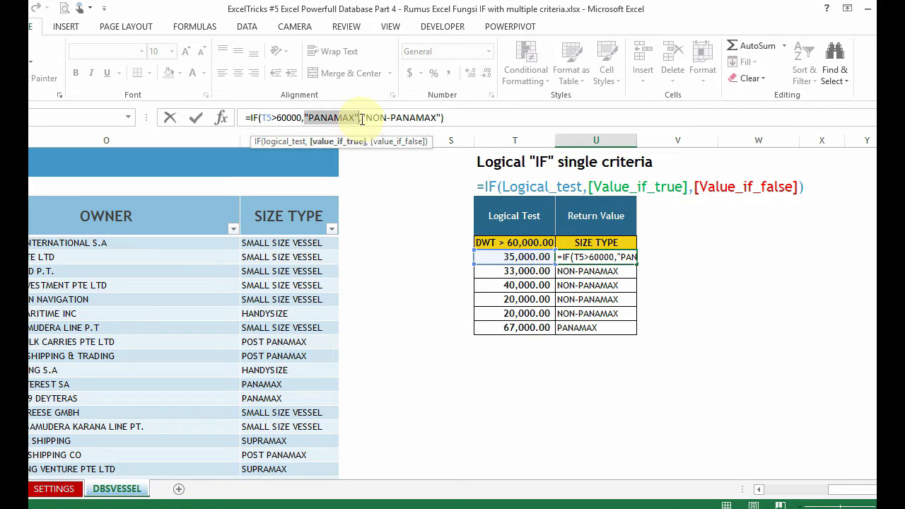
pyautogui.moveTo(361, 120); pyautogui.dragTo(444, 123)
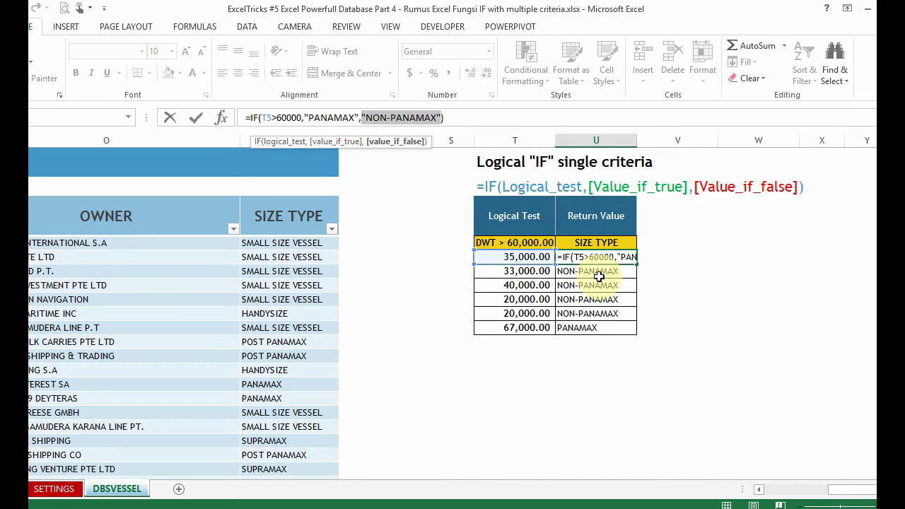
pyautogui.hotkey('ctrl', 'Return')
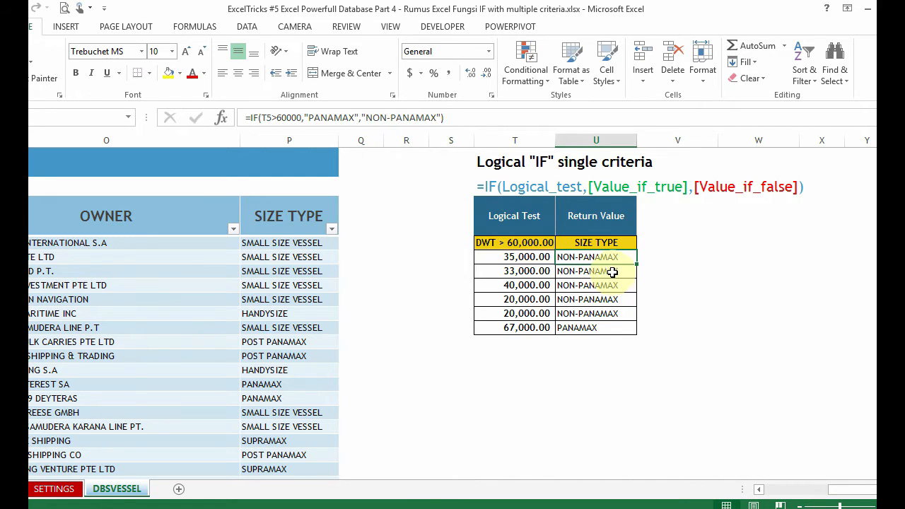
pyautogui.click(530, 258)
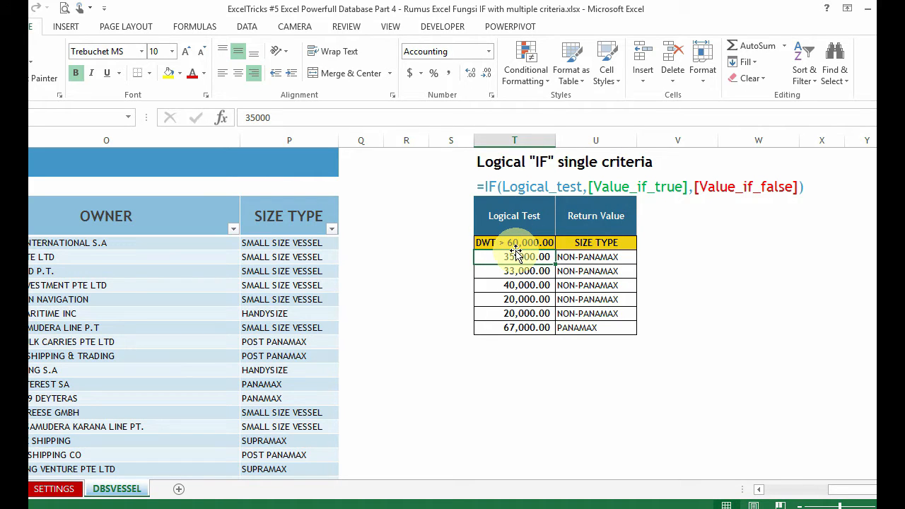
# Step: Start a new IF formula in U5, replacing the existing one, with T5>60000 as the logical test
pyautogui.click(583, 260)
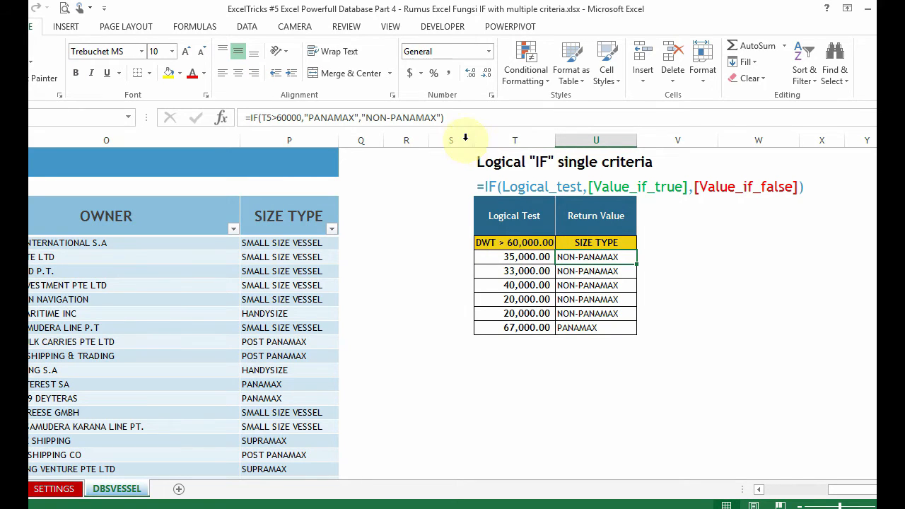
pyautogui.write('=')
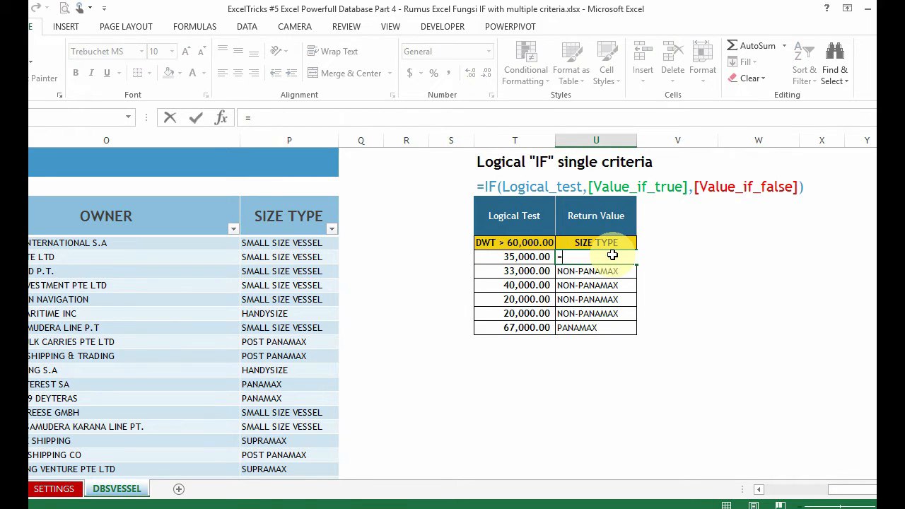
pyautogui.write('if')
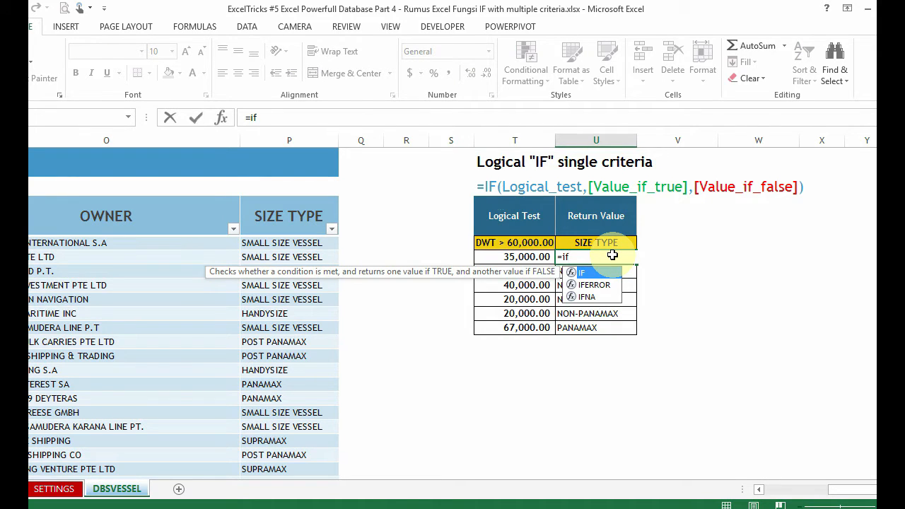
pyautogui.write('(')
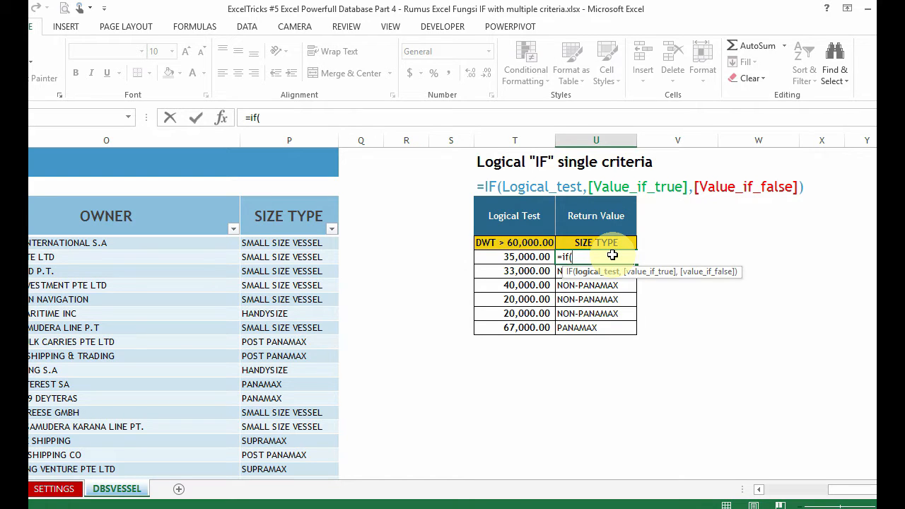
pyautogui.click(535, 256)
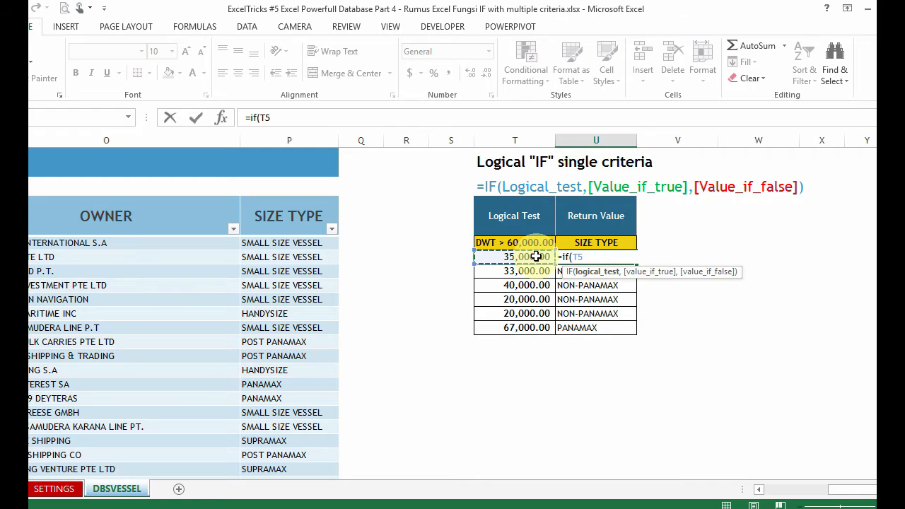
pyautogui.write('>600')
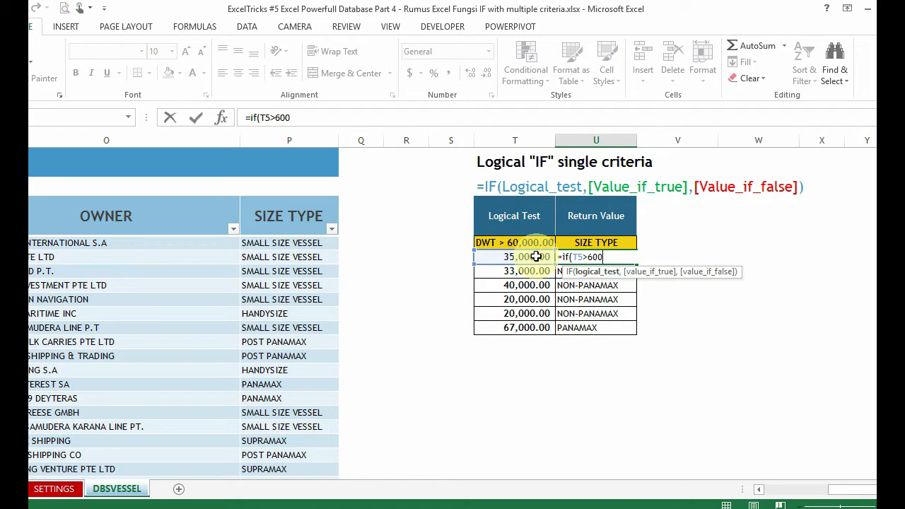
pyautogui.write('00,')
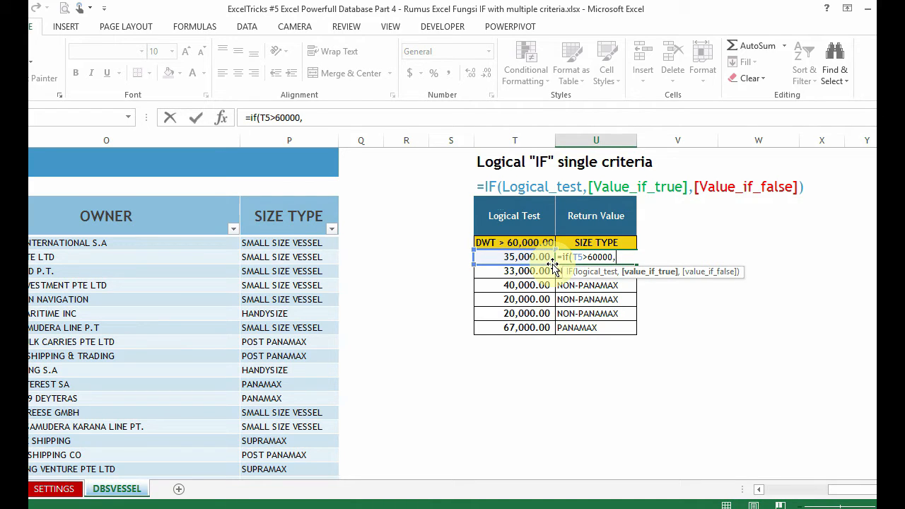
# Step: Add "Panamax" in double quotes as the value-if-true argument of the U5 formula, followed by a comma
pyautogui.write('"Panamax"')
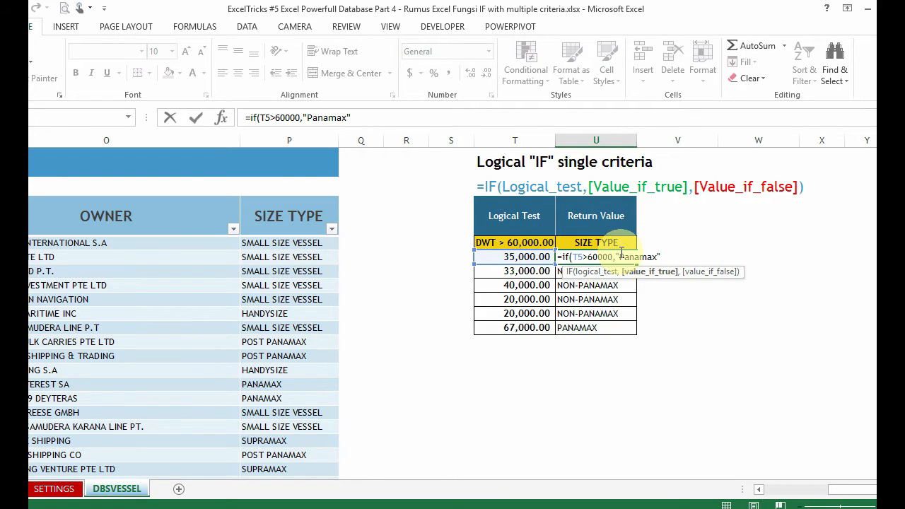
pyautogui.moveTo(615, 257); pyautogui.dragTo(620, 258)
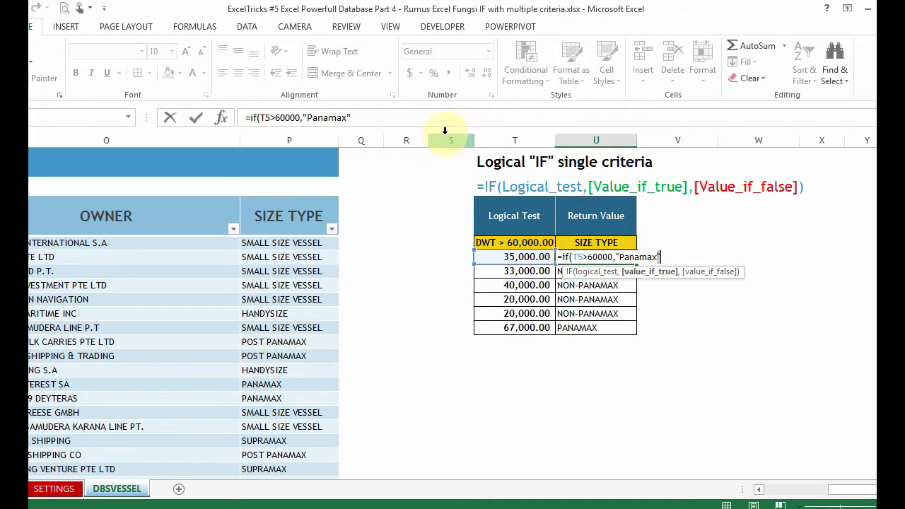
pyautogui.click(403, 123)
pyautogui.write(',')
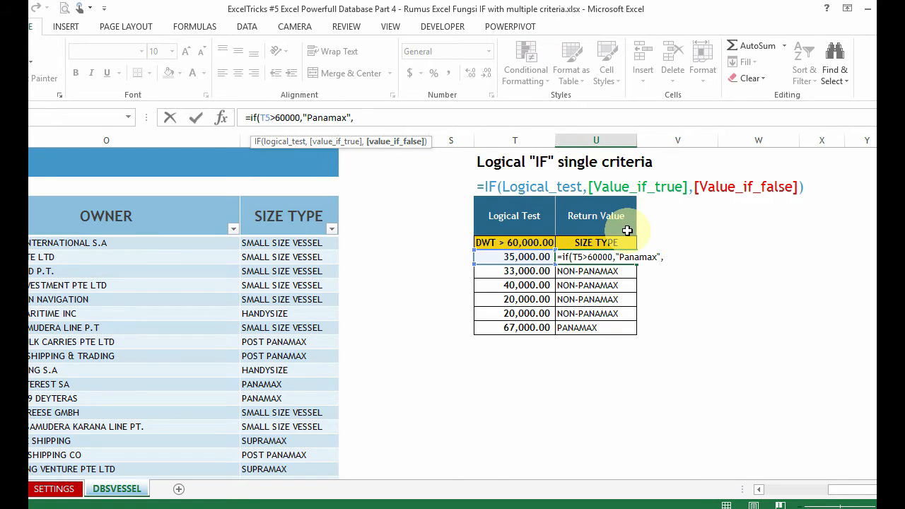
# Step: Complete the U5 formula with "Non-Panamax" as the value-if-false argument and enter it
pyautogui.write('"Non-Panamax"')
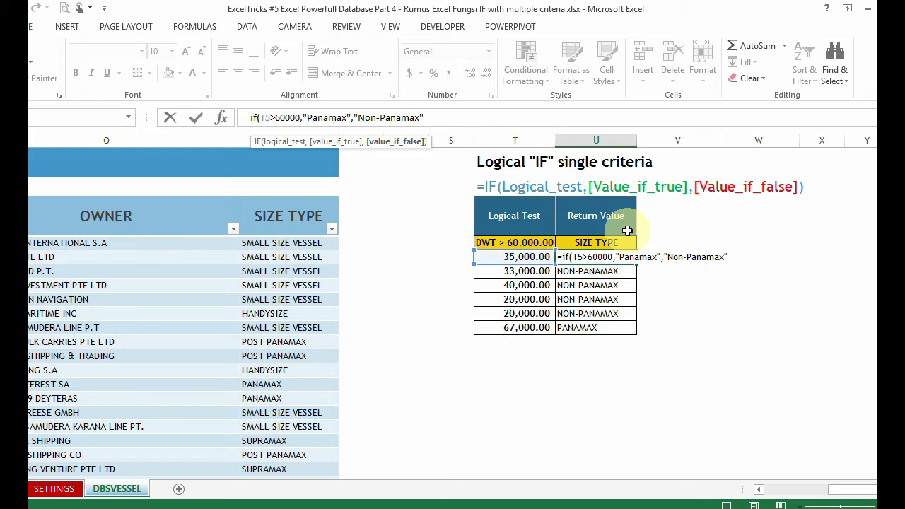
pyautogui.write(')')
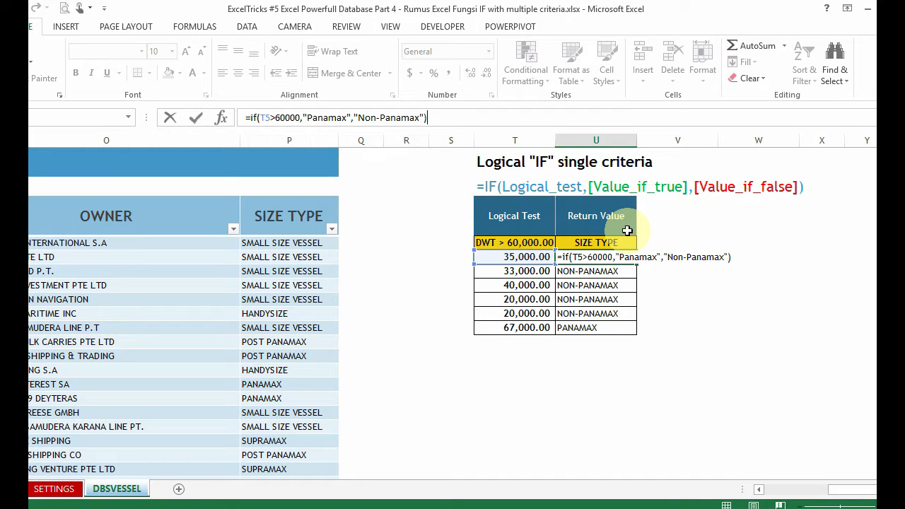
pyautogui.press('Return')
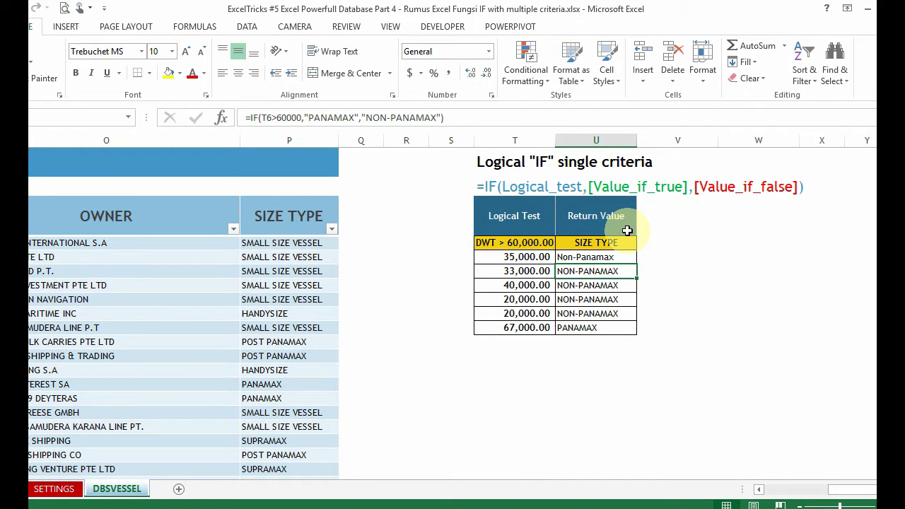
# Step: Test the formula's threshold by setting the first DWT value in T5 to 60000
pyautogui.press('Up')
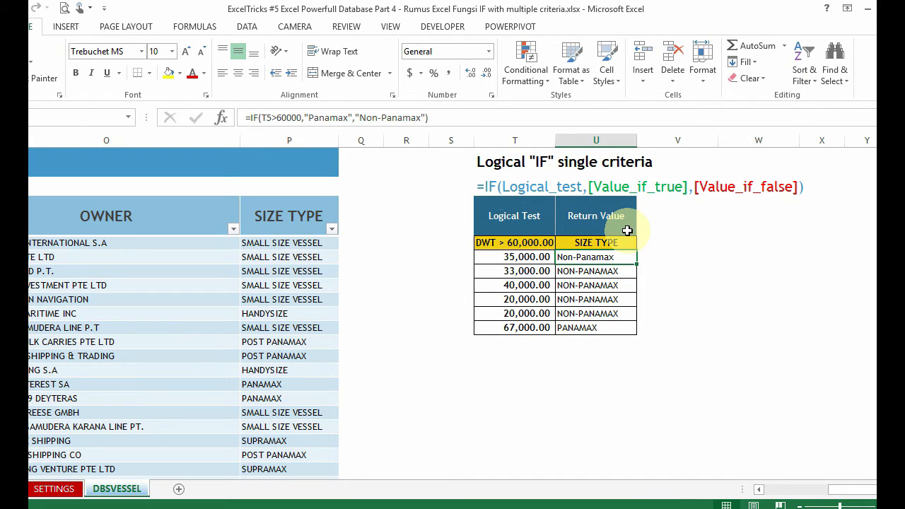
pyautogui.press('Left')
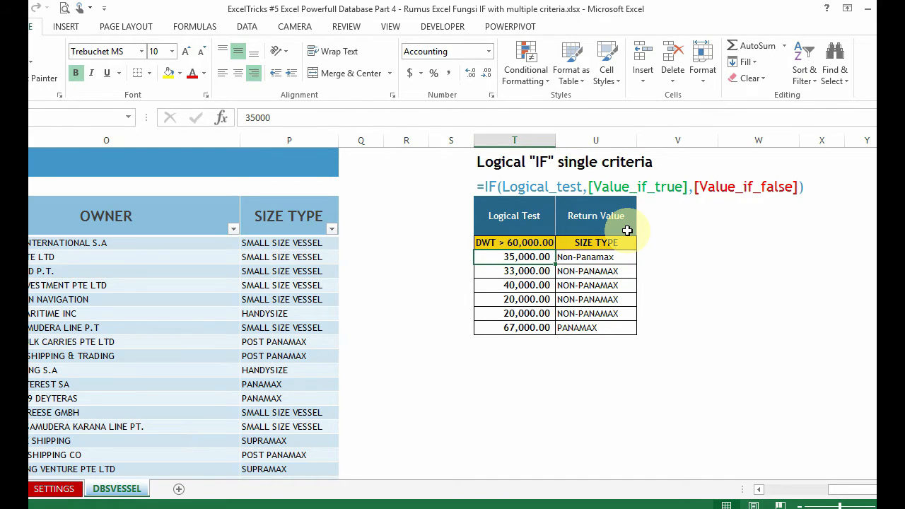
pyautogui.write('60000')
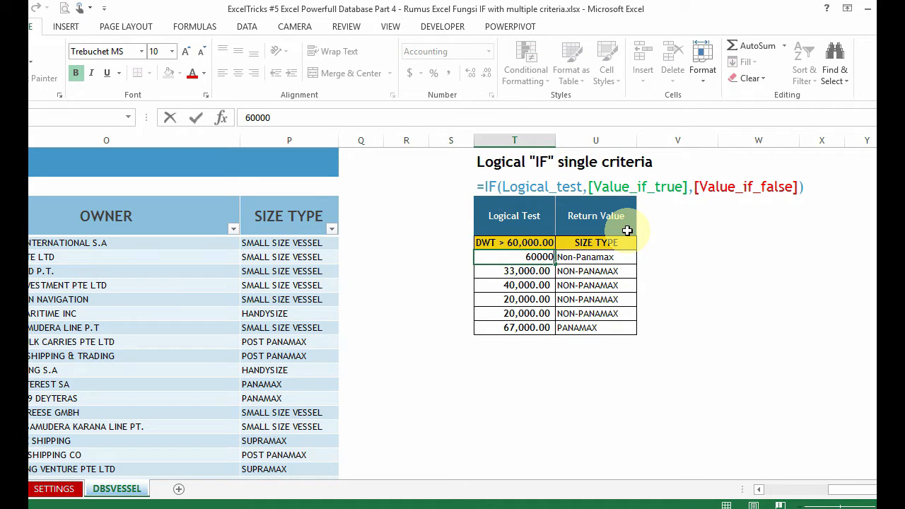
pyautogui.press('Return')
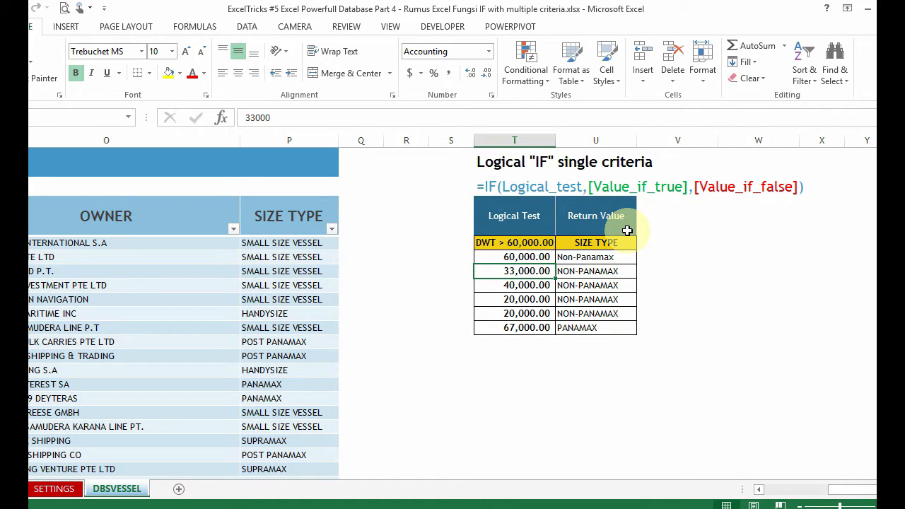
# Step: Set the DWT value in T5 to 60,000.1 and check the size type returned beside it
pyautogui.click(526, 259)
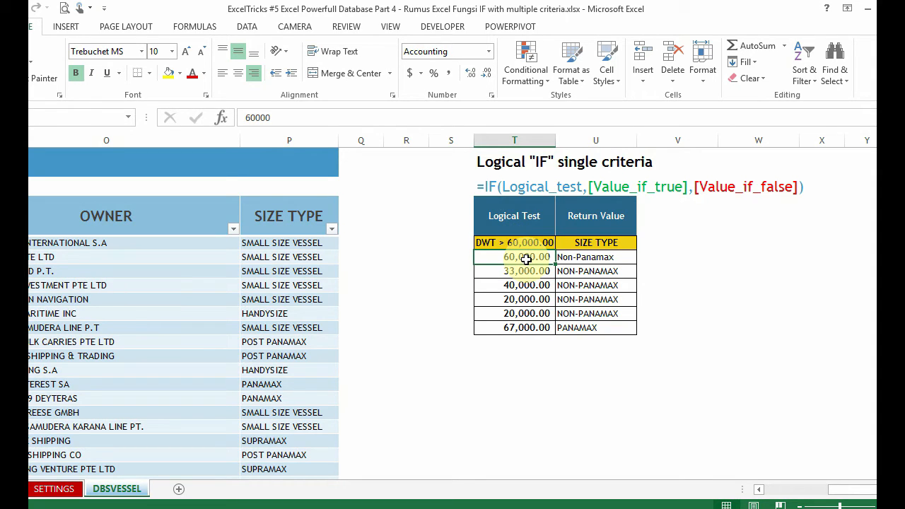
pyautogui.write('60,')
pyautogui.write('000')
pyautogui.write('.1')
pyautogui.press('Return')
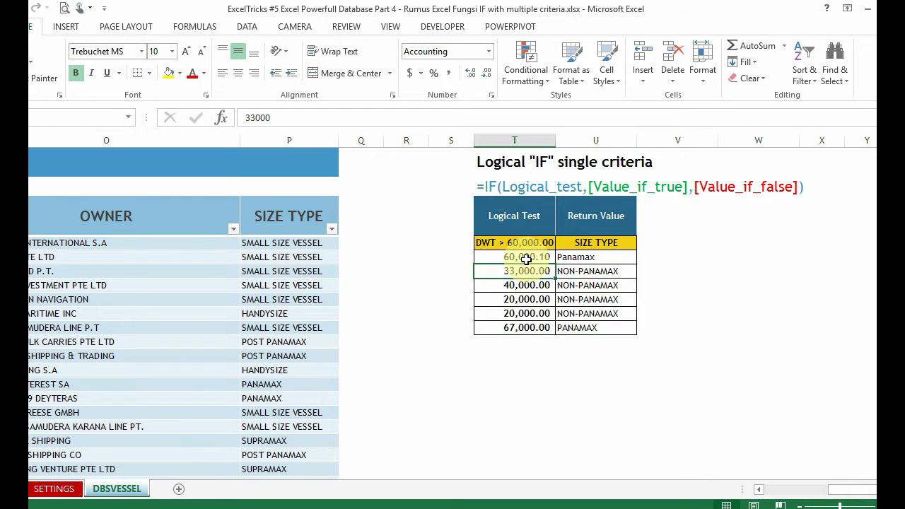
pyautogui.click(575, 258)
pyautogui.click(506, 257)
# Step: Copy the IF formula cell U5
pyautogui.click(581, 260)
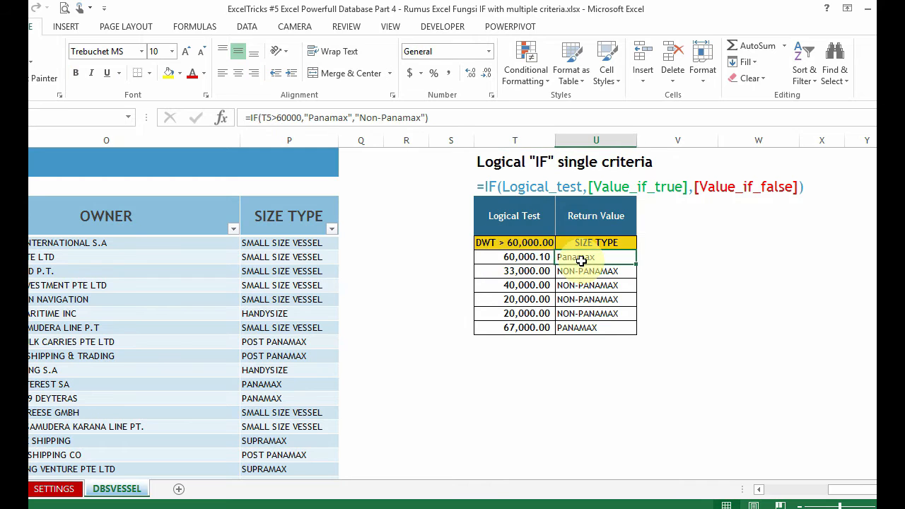
pyautogui.hotkey('ctrl', 'c')
pyautogui.press('Down')
pyautogui.hotkey('shift', 'Down')
pyautogui.hotkey('shift', 'Down')
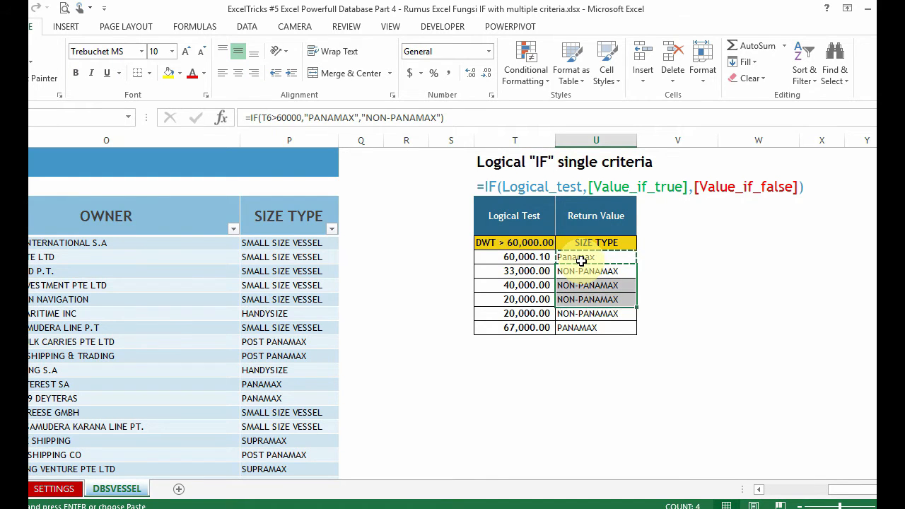
pyautogui.hotkey('shift', 'Down')
pyautogui.hotkey('shift', 'Down')
pyautogui.hotkey('ctrl', 'v')
pyautogui.hotkey('ctrl', 'alt', 'v')
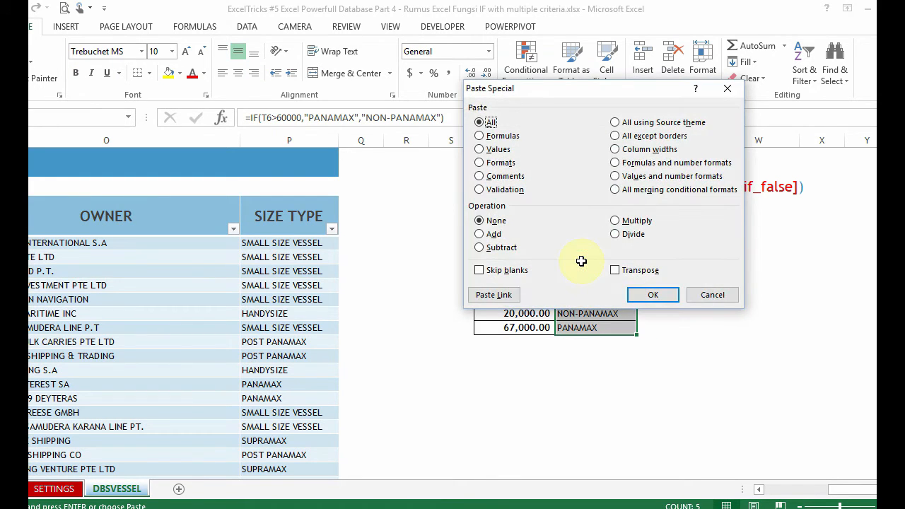
pyautogui.press('Escape')
pyautogui.press('Up')
pyautogui.press('Up')
pyautogui.press('Down')
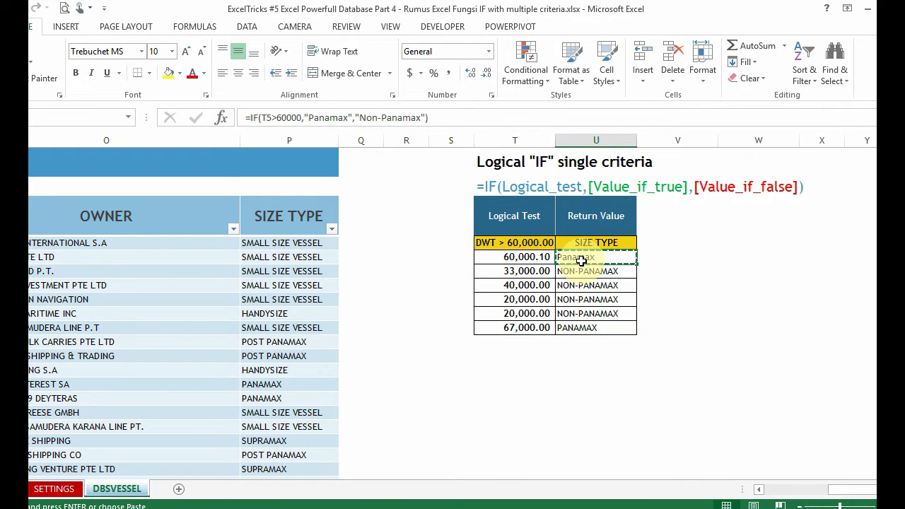
# Step: Paste only the formulas and number formats of the copied cell into U6:U10 using Paste Special
pyautogui.press('Down')
pyautogui.hotkey('shift', 'Down')
pyautogui.hotkey('shift', 'Down')
pyautogui.hotkey('shift', 'Down')
pyautogui.hotkey('shift', 'Down')
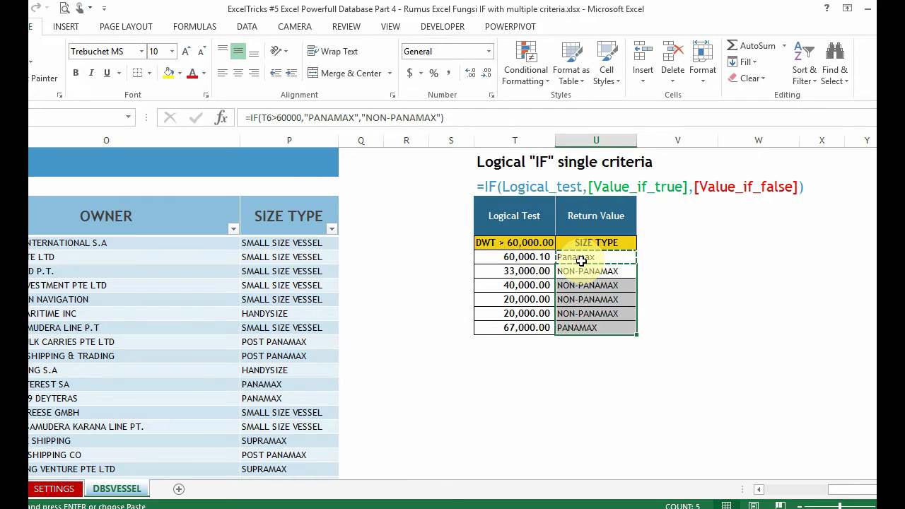
pyautogui.hotkey('ctrl', 'alt', 'v')
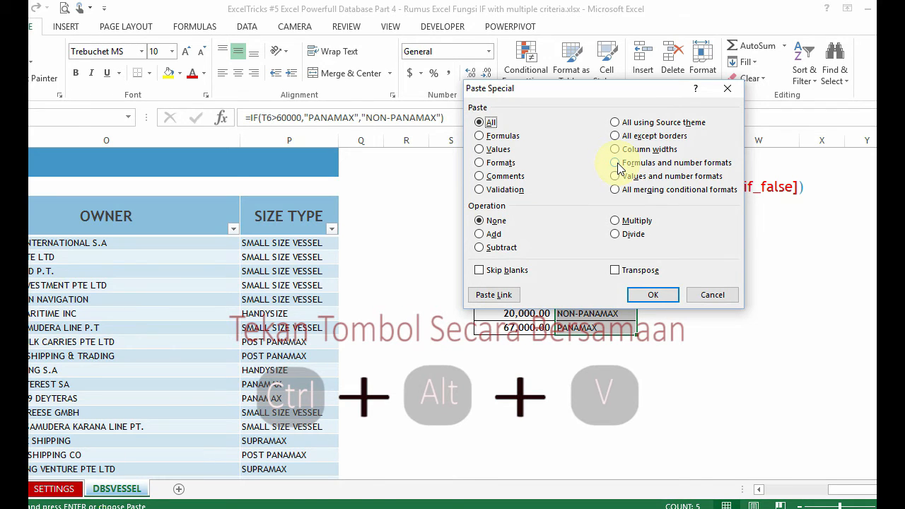
pyautogui.click(615, 163)
pyautogui.moveTo(581, 89); pyautogui.dragTo(231, 89)
pyautogui.click(273, 298)
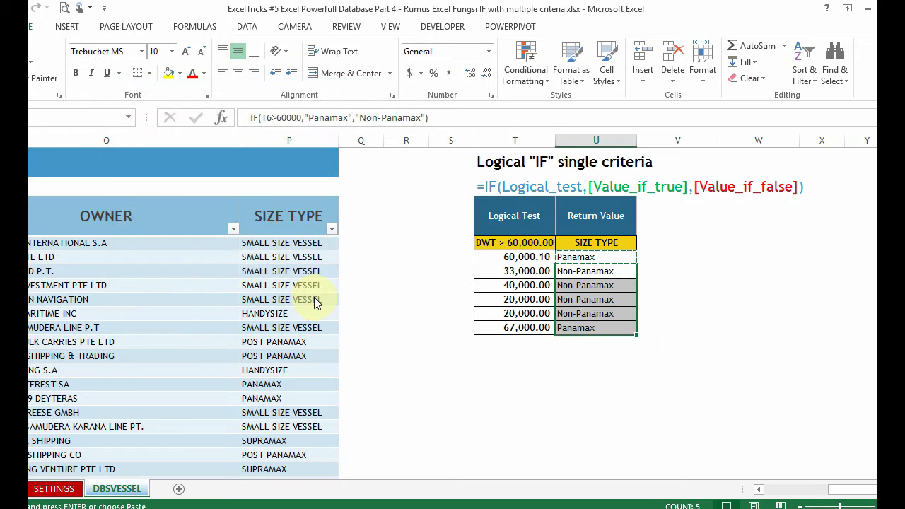
# Step: Check the cell references in the copied formulas from U10 up to U6 and in the original U5 formula
pyautogui.click(573, 334)
pyautogui.click(574, 314)
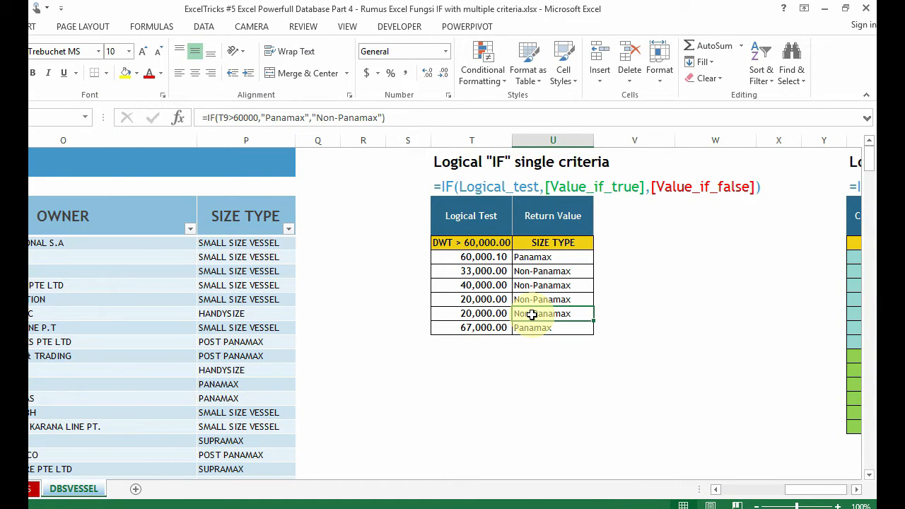
pyautogui.press('Up')
pyautogui.press('Up')
pyautogui.press('Up')
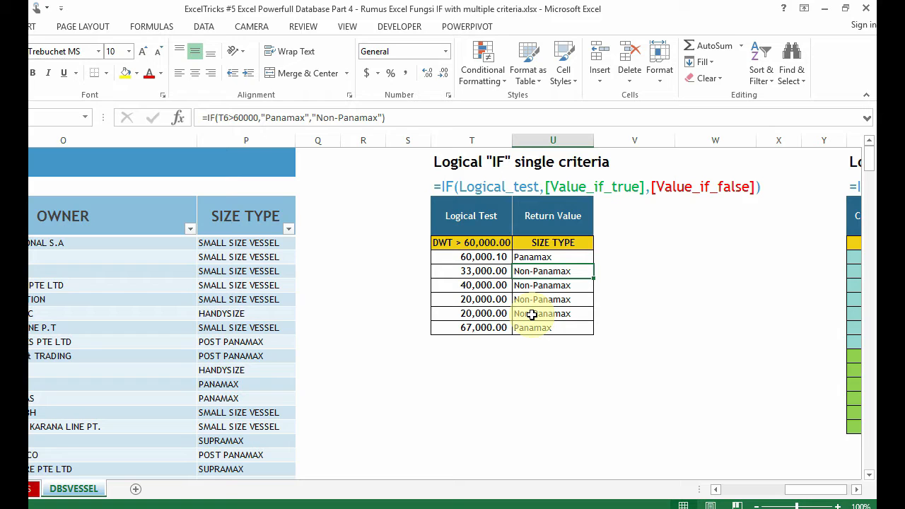
pyautogui.click(554, 254)
pyautogui.click(249, 118)
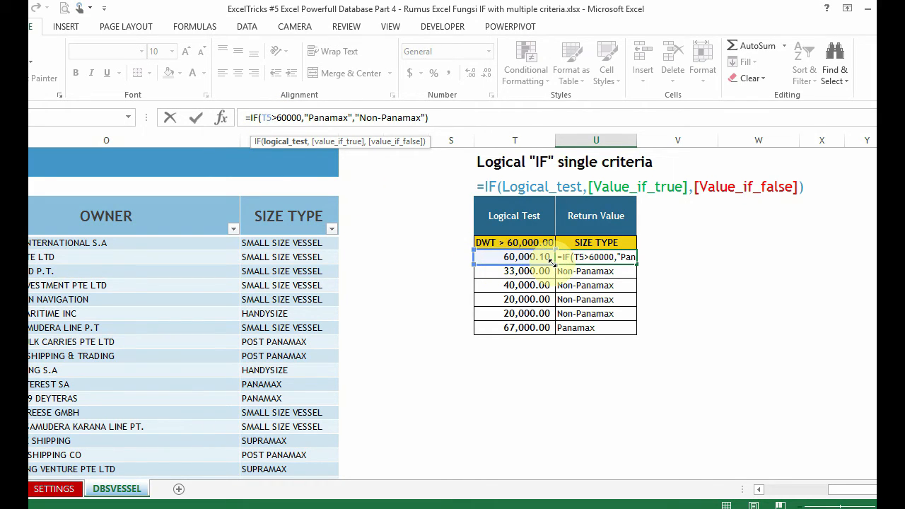
pyautogui.press('Escape')
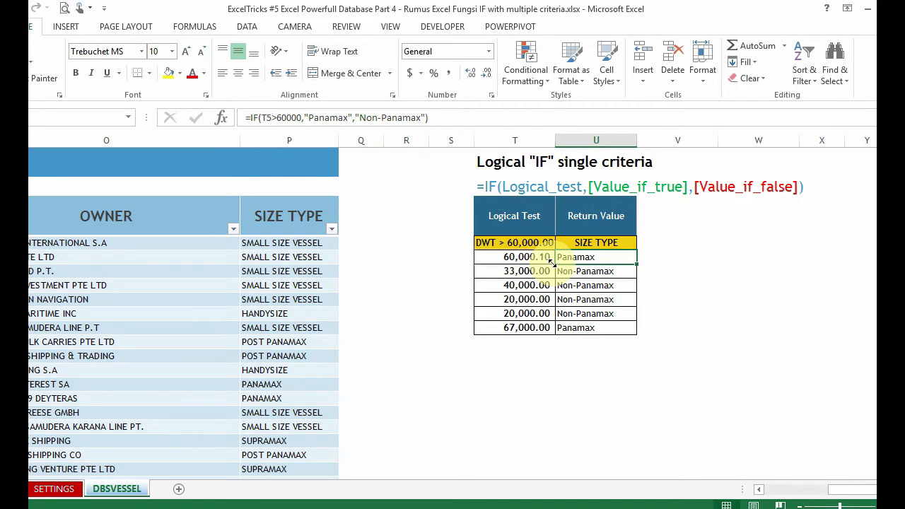
pyautogui.click(709, 260)
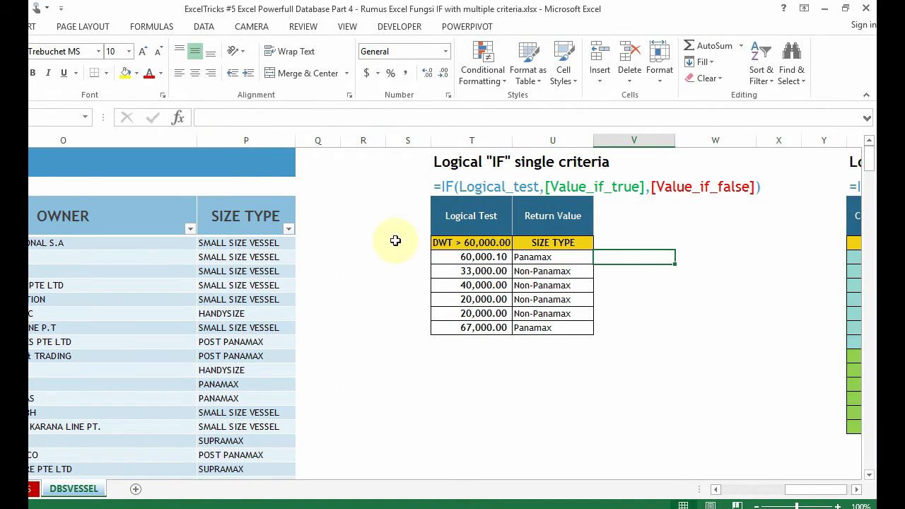
# Step: Examine the nested IF(AND) formula in the vessel table's SIZE TYPE column, expanding the formula display to read through to its end
pyautogui.click(269, 243)
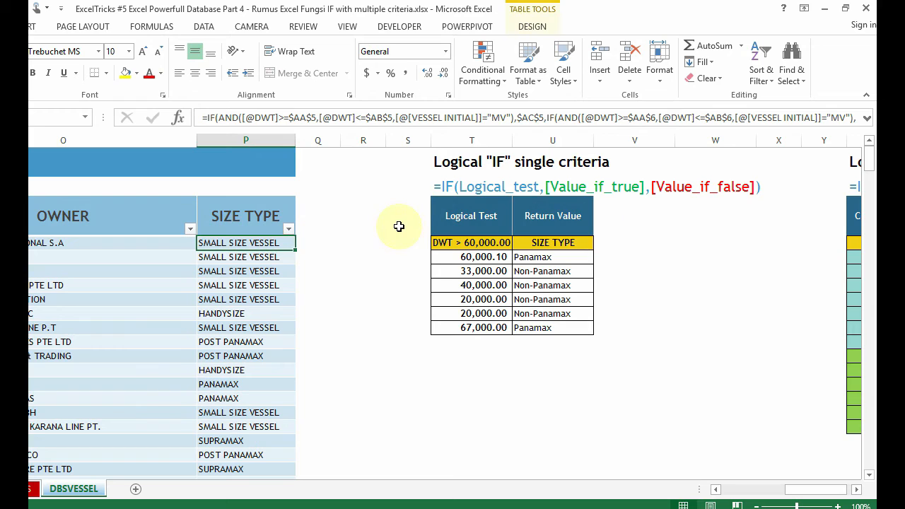
pyautogui.press('Down')
pyautogui.press('Down')
pyautogui.press('Down')
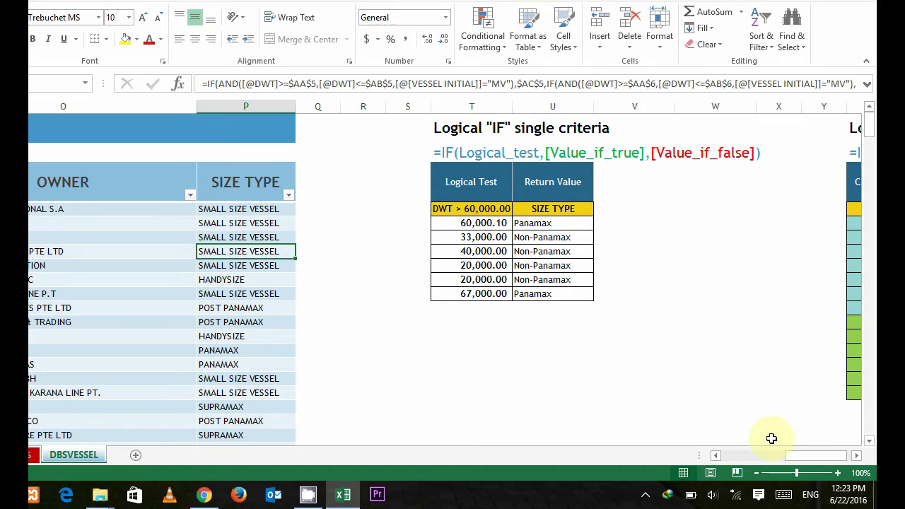
pyautogui.moveTo(793, 493); pyautogui.dragTo(791, 492)
pyautogui.moveTo(791, 458); pyautogui.dragTo(789, 459)
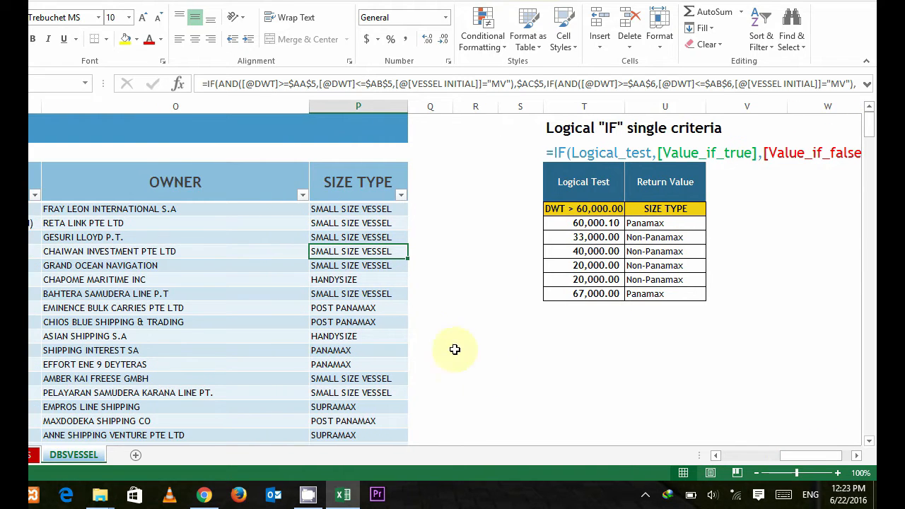
pyautogui.click(866, 83)
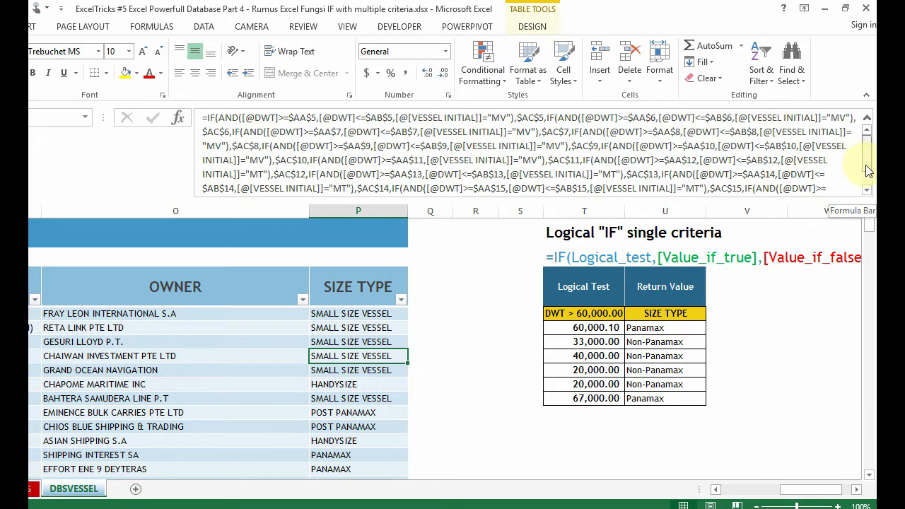
pyautogui.scroll(-1, 868, 171)
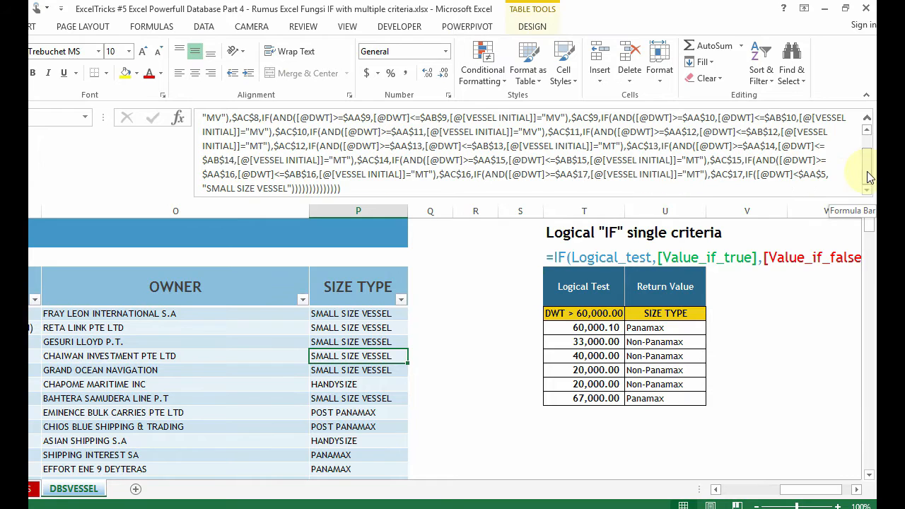
# Step: Trace the SIZE TYPE formula's references to the multiple-criteria table, leaving the formula unedited
pyautogui.click(551, 191)
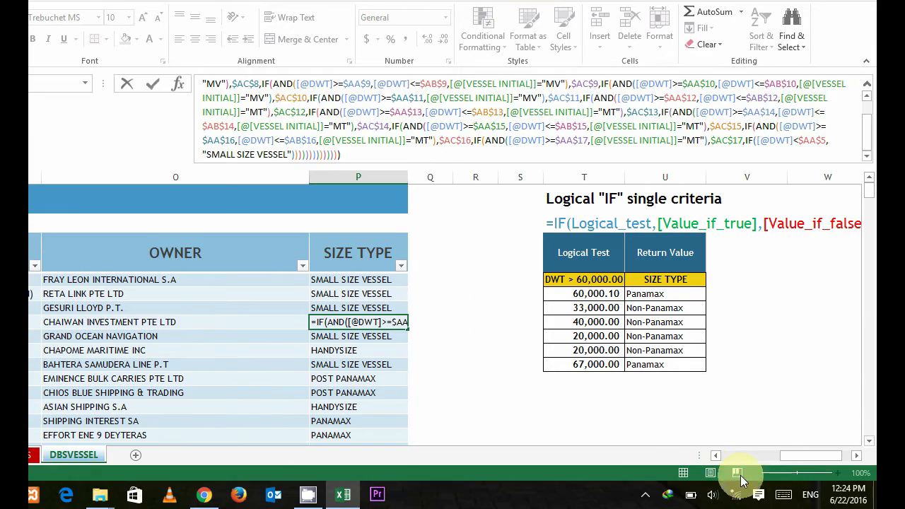
pyautogui.moveTo(794, 458)
pyautogui.mouseDown()
pyautogui.moveTo(761, 455)
pyautogui.moveTo(810, 454)
pyautogui.mouseUp()
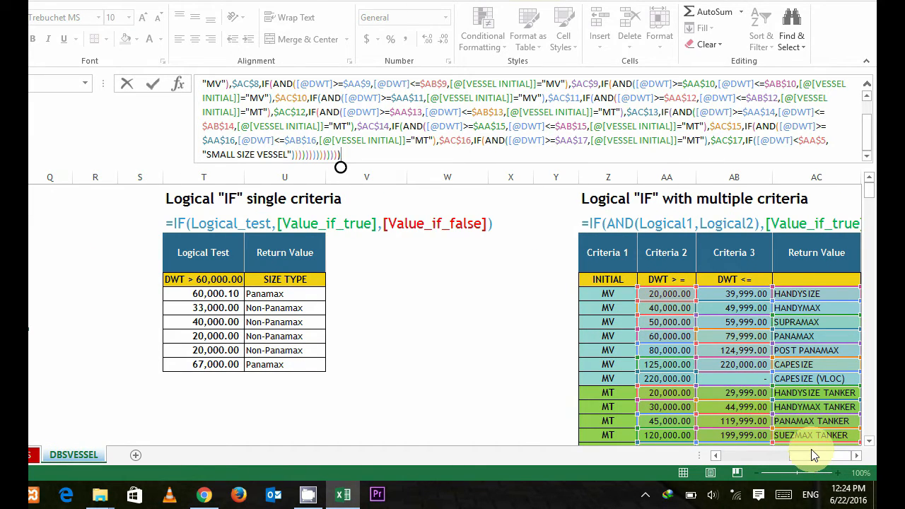
pyautogui.press('Escape')
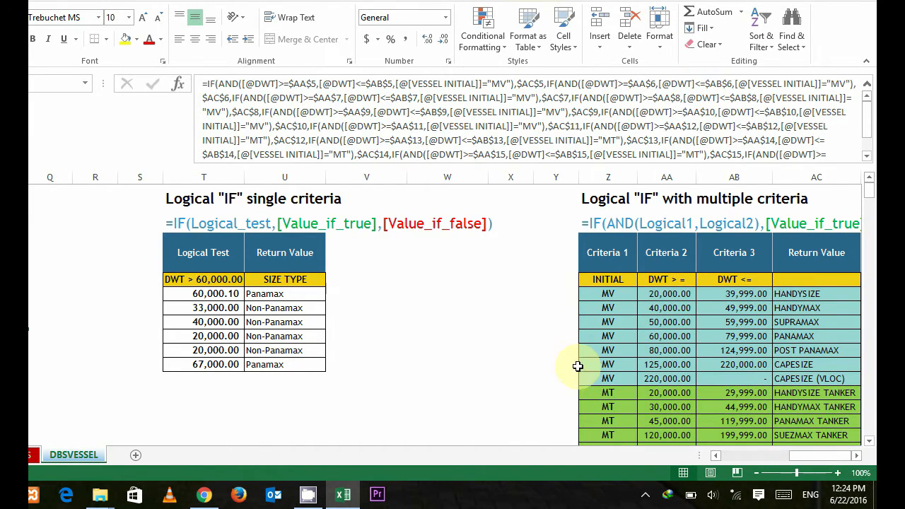
# Step: Review the Criteria 1 header and its INITIAL field in the "Logical IF with multiple criteria" table
pyautogui.click(547, 262)
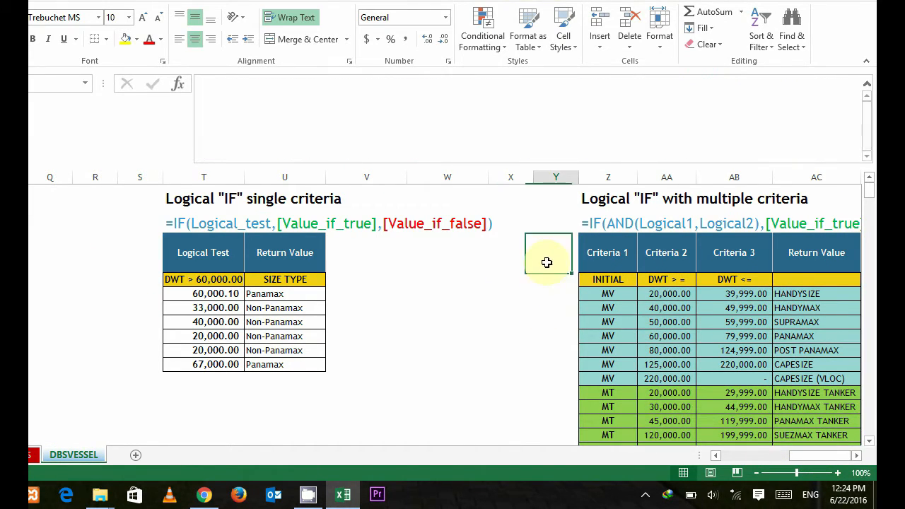
pyautogui.click(855, 456)
pyautogui.click(854, 456)
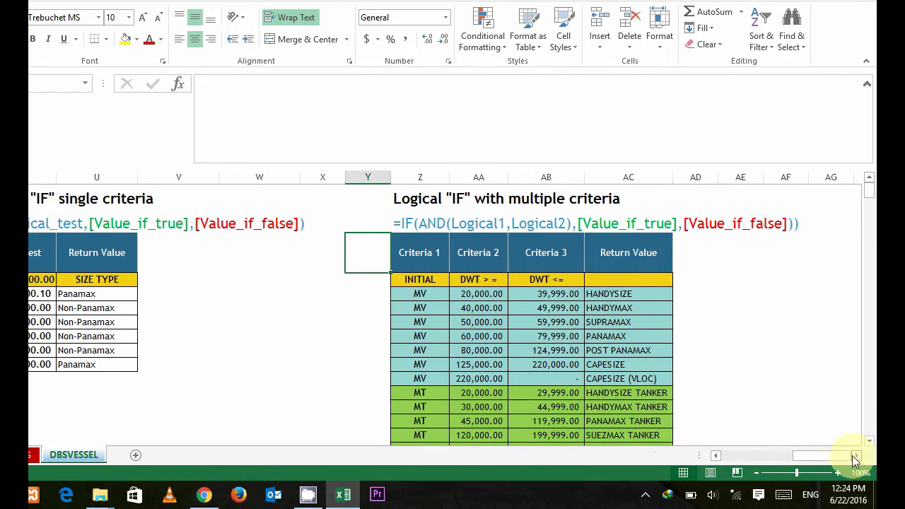
pyautogui.click(456, 314)
pyautogui.click(414, 261)
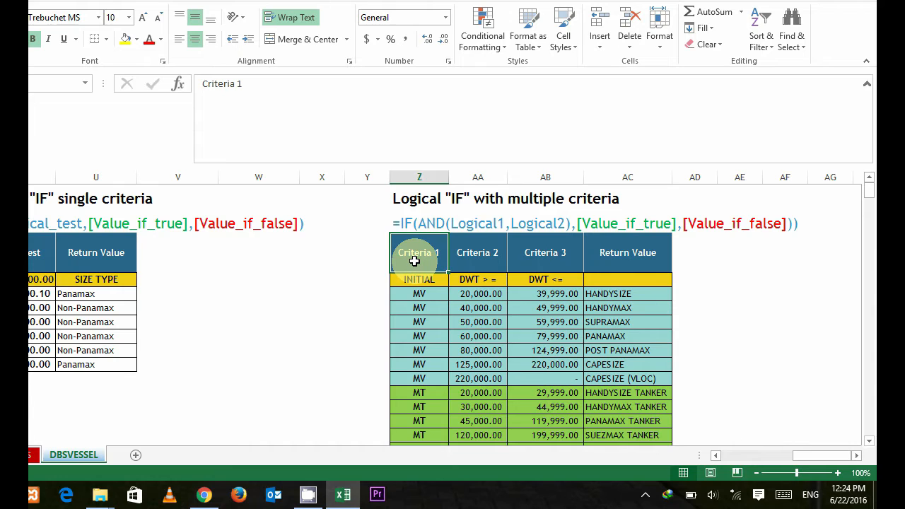
pyautogui.press('Down')
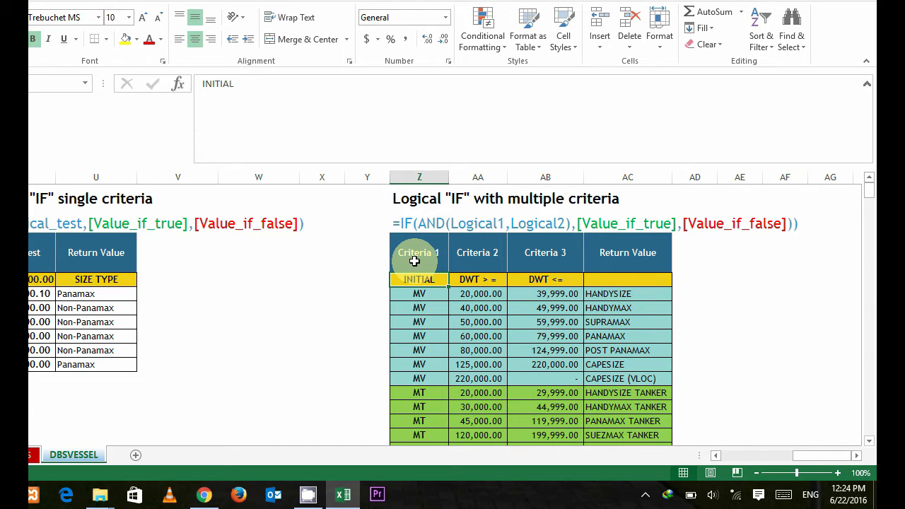
pyautogui.click(414, 260)
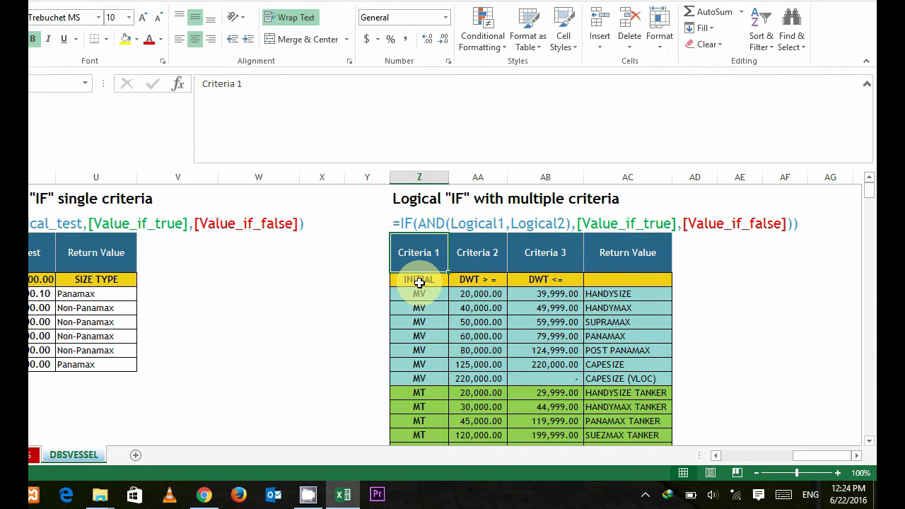
pyautogui.click(417, 279)
# Step: View the matching VESSEL INITIAL column in the vessel database and select its first entry
pyautogui.moveTo(819, 456); pyautogui.dragTo(683, 456)
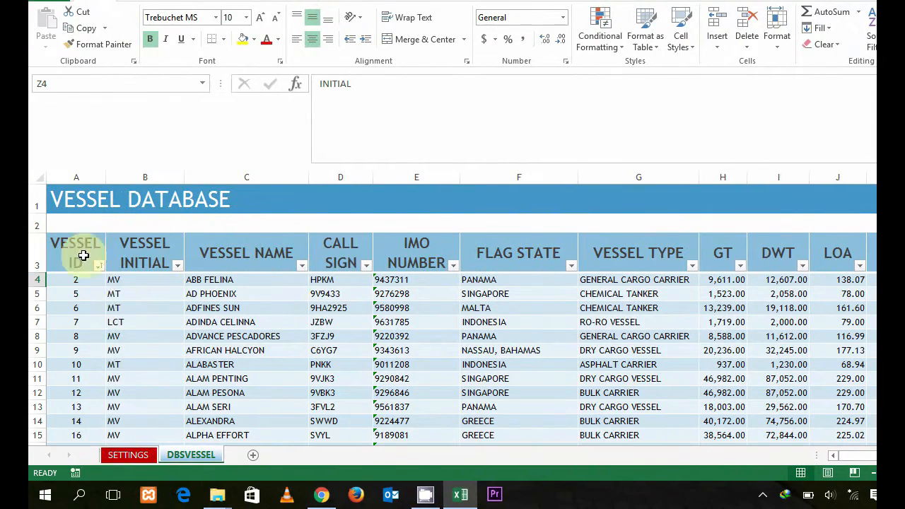
pyautogui.click(142, 292)
pyautogui.click(138, 247)
pyautogui.click(143, 279)
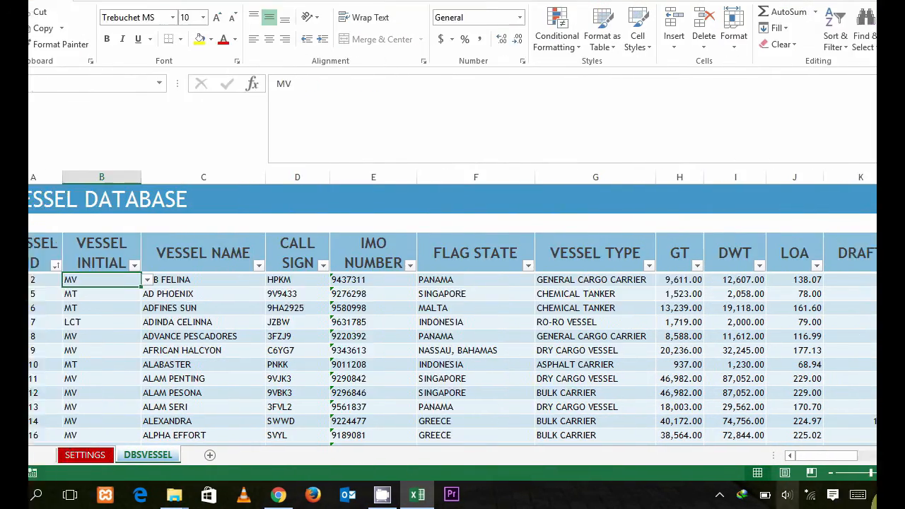
# Step: Review the Criteria 2 (DWT >=) and Criteria 3 (DWT <=) columns of the multiple-criteria table, including their first-row limits
pyautogui.moveTo(803, 456); pyautogui.dragTo(841, 456)
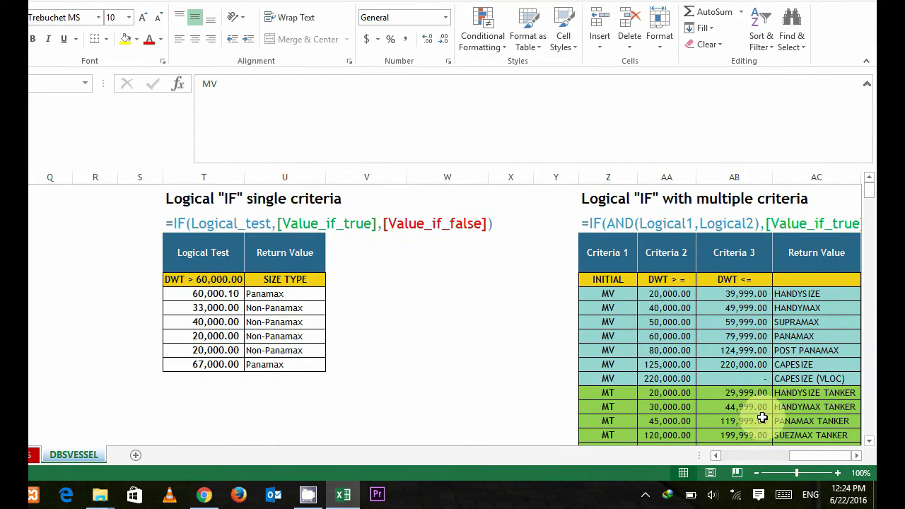
pyautogui.click(673, 298)
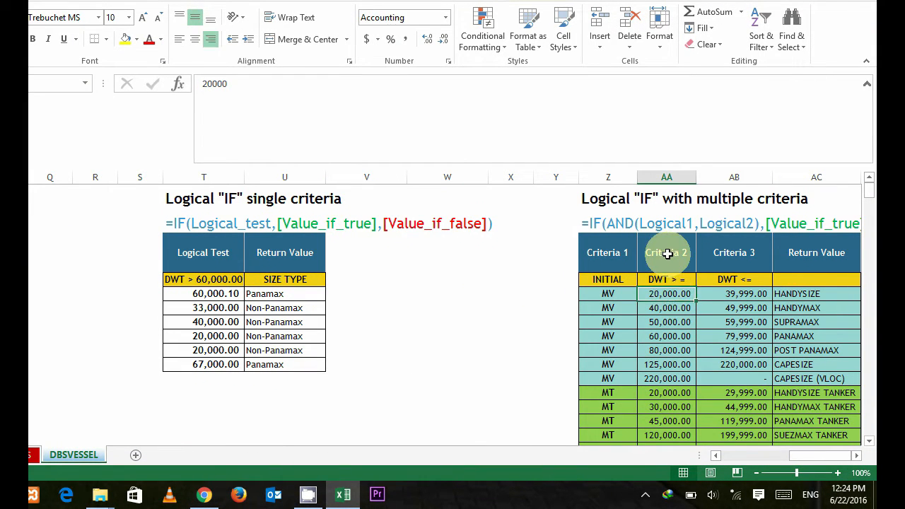
pyautogui.click(666, 256)
pyautogui.click(666, 280)
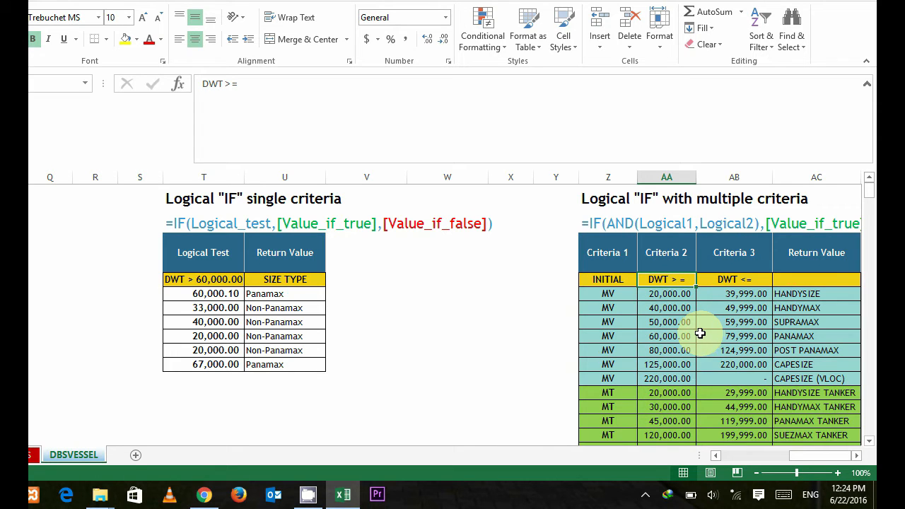
pyautogui.click(722, 282)
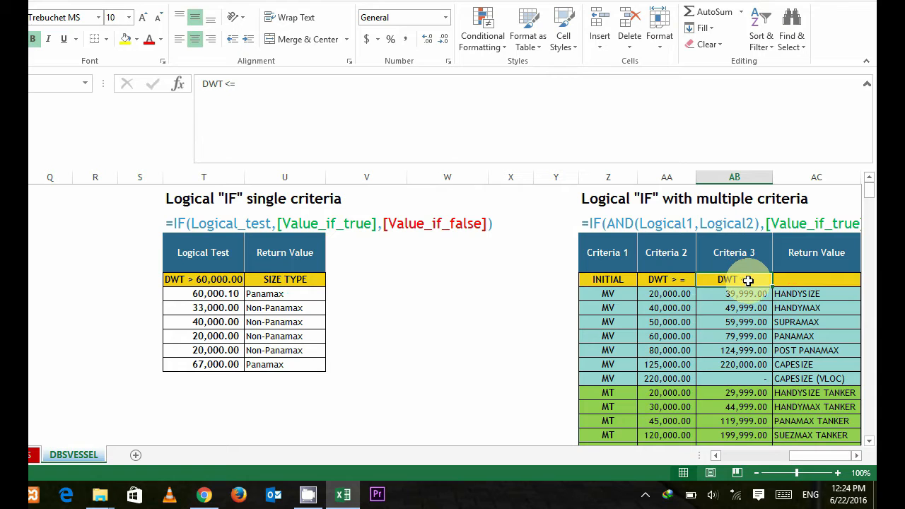
pyautogui.click(712, 295)
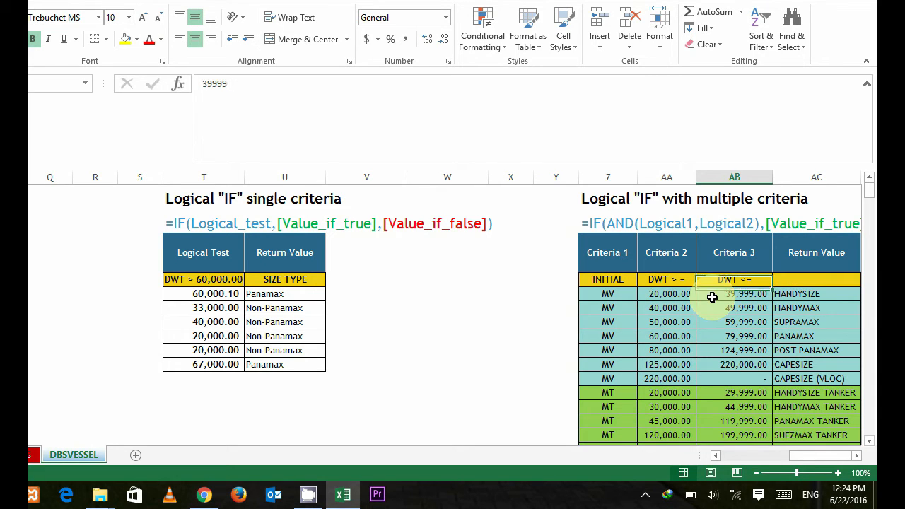
# Step: Go over the three criteria headers and their condition row Z4:AB4, ending on the blank cell under Return Value
pyautogui.click(626, 279)
pyautogui.click(627, 259)
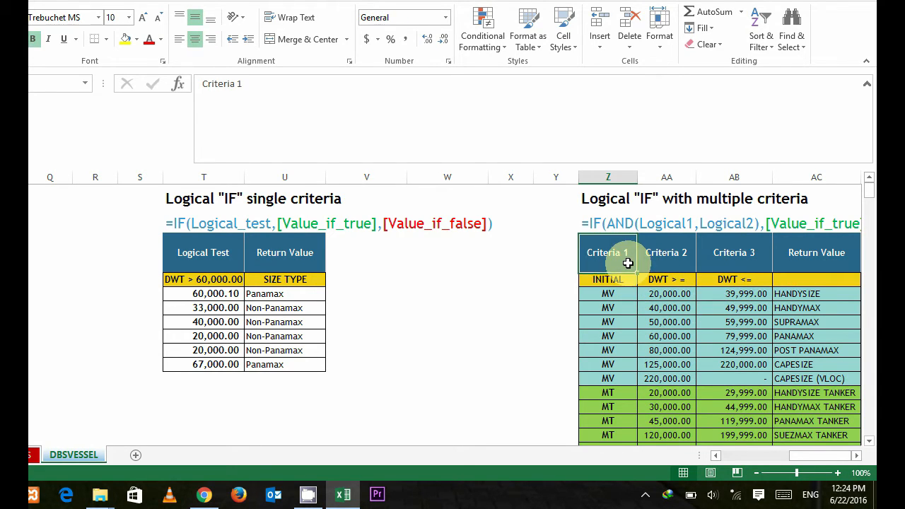
pyautogui.click(677, 259)
pyautogui.click(731, 259)
pyautogui.click(629, 281)
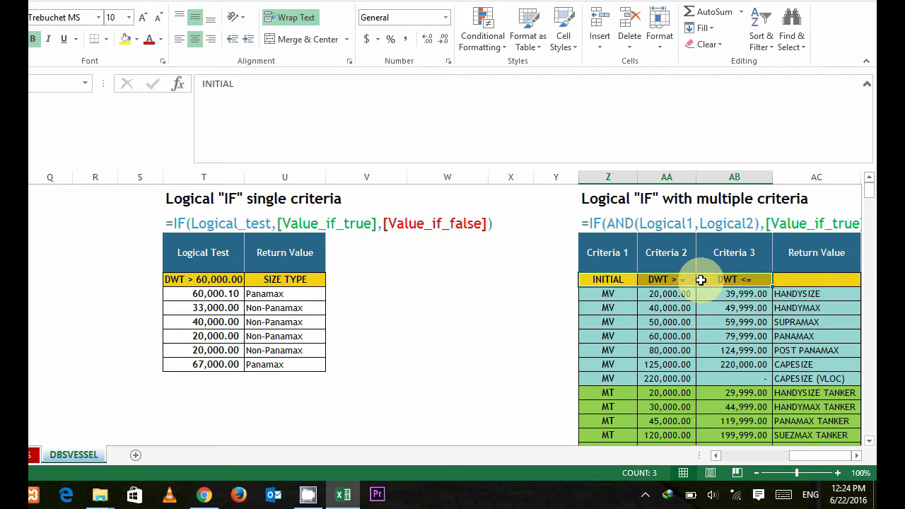
pyautogui.click(812, 282)
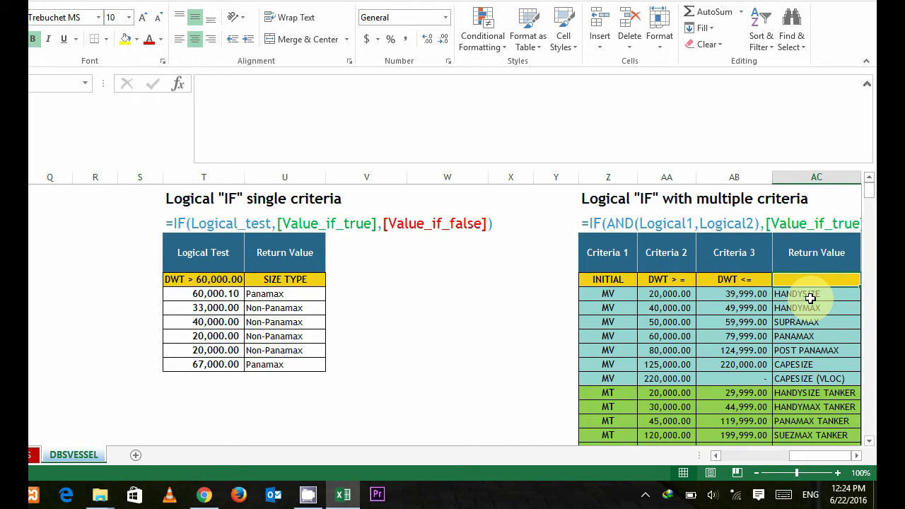
# Step: Compare the first criteria row Z5:AB5 with the VESSEL INITIAL and DWT entries of the first vessels in the database
pyautogui.click(622, 293)
pyautogui.moveTo(721, 294)
pyautogui.mouseDown()
pyautogui.moveTo(634, 295)
pyautogui.moveTo(705, 295)
pyautogui.mouseUp()
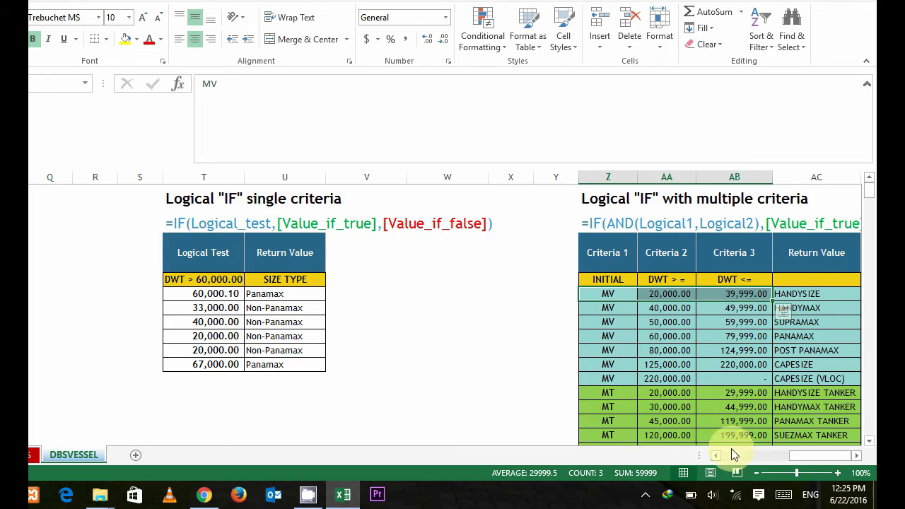
pyautogui.moveTo(798, 458); pyautogui.dragTo(712, 456)
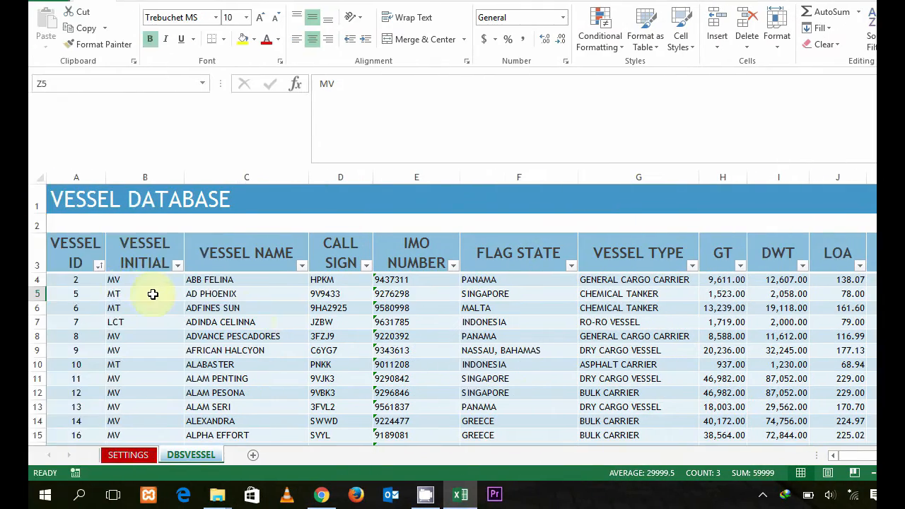
pyautogui.click(4, 290)
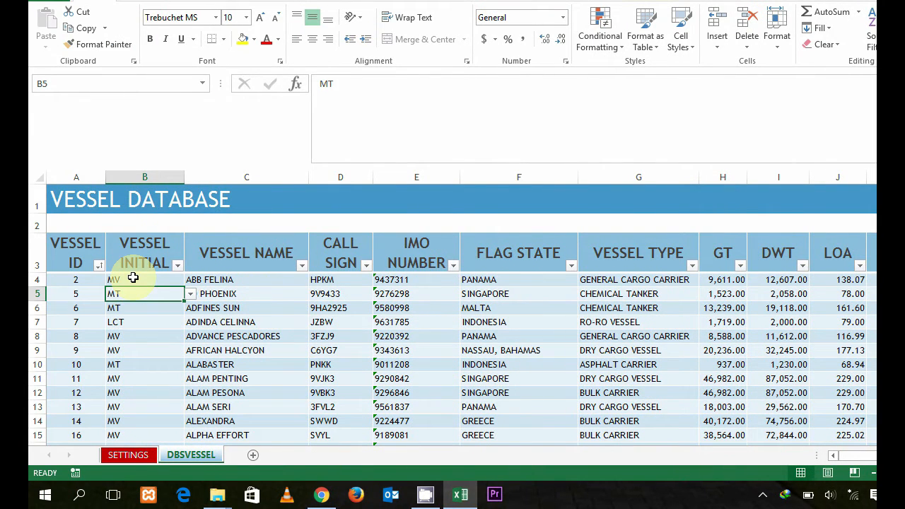
pyautogui.click(138, 280)
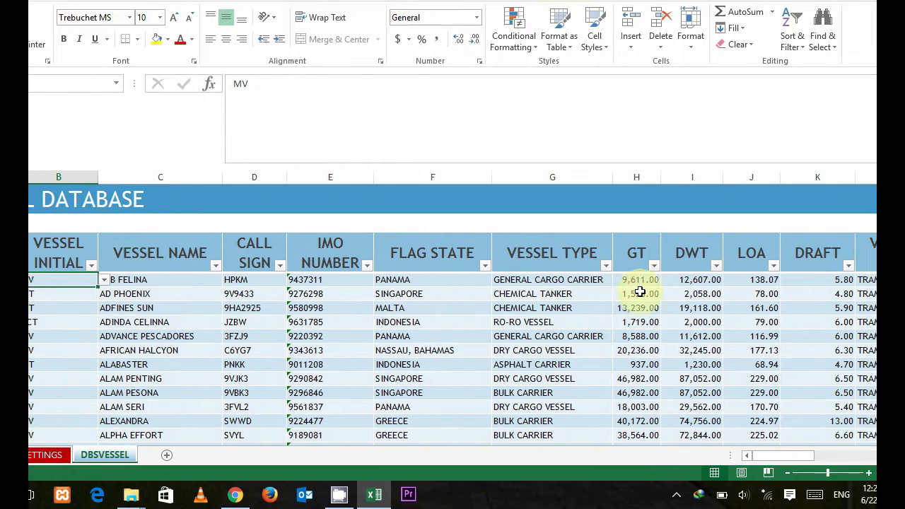
pyautogui.click(689, 282)
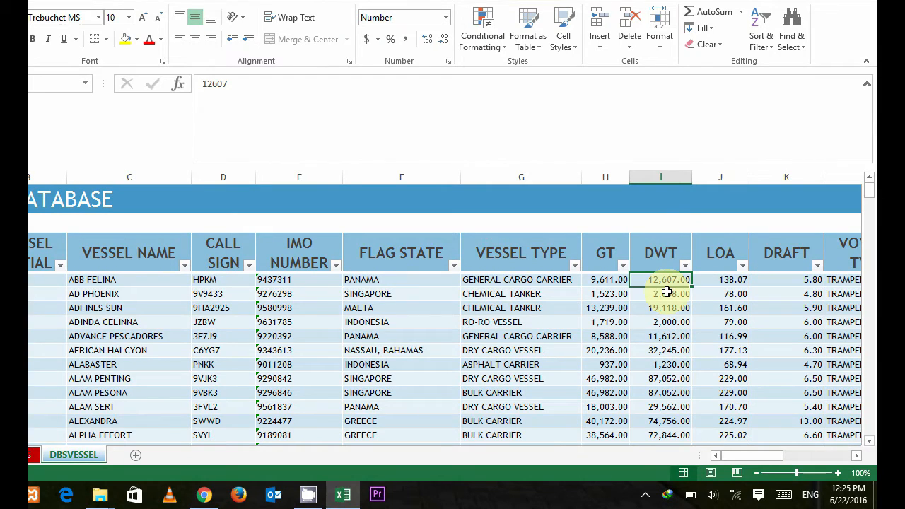
# Step: Check the return values HANDYSIZE and HANDYMAX for the first two rows of the multiple-criteria table
pyautogui.moveTo(754, 455); pyautogui.dragTo(831, 449)
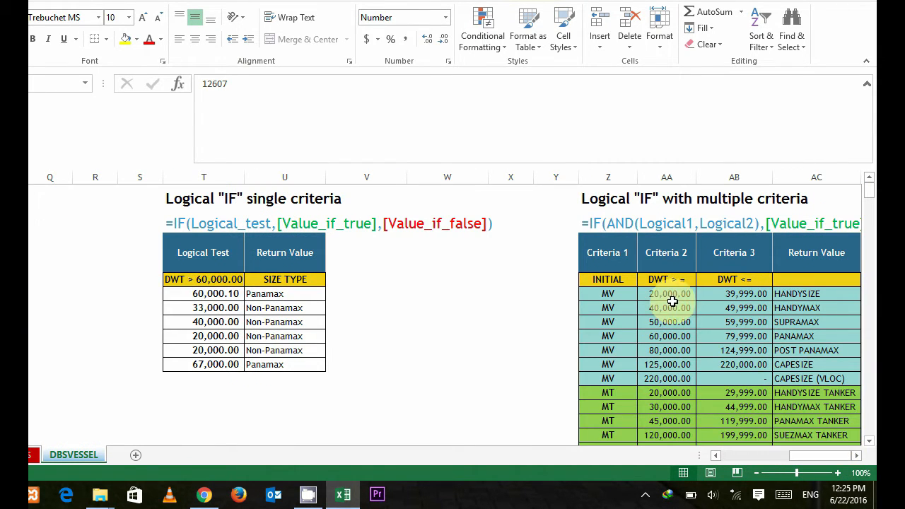
pyautogui.click(800, 296)
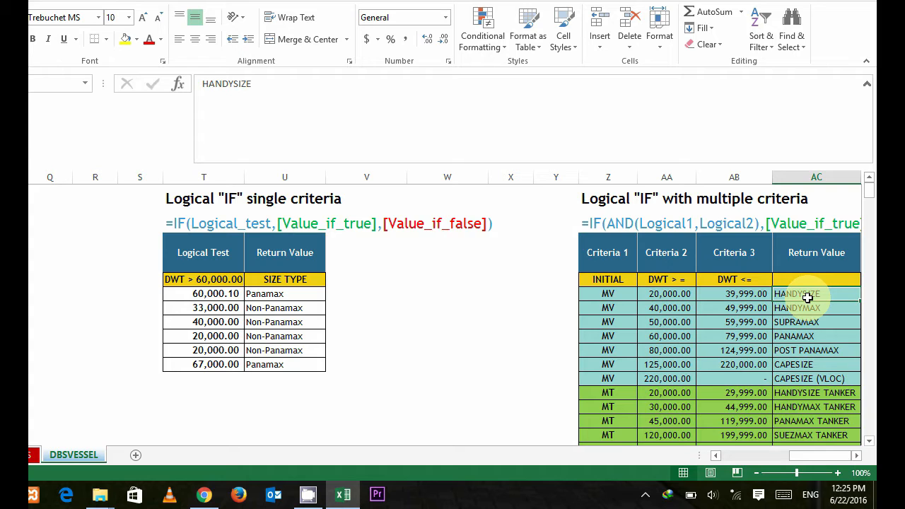
pyautogui.click(803, 311)
pyautogui.click(803, 292)
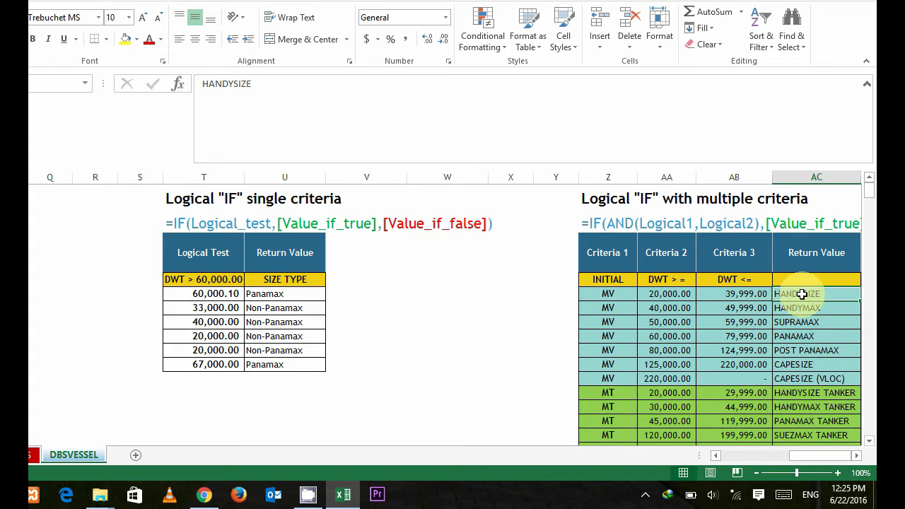
# Step: Examine the single-criteria IF formula in U5 and compare it with the first row's DWT limit and return value in the multiple-criteria table
pyautogui.click(283, 294)
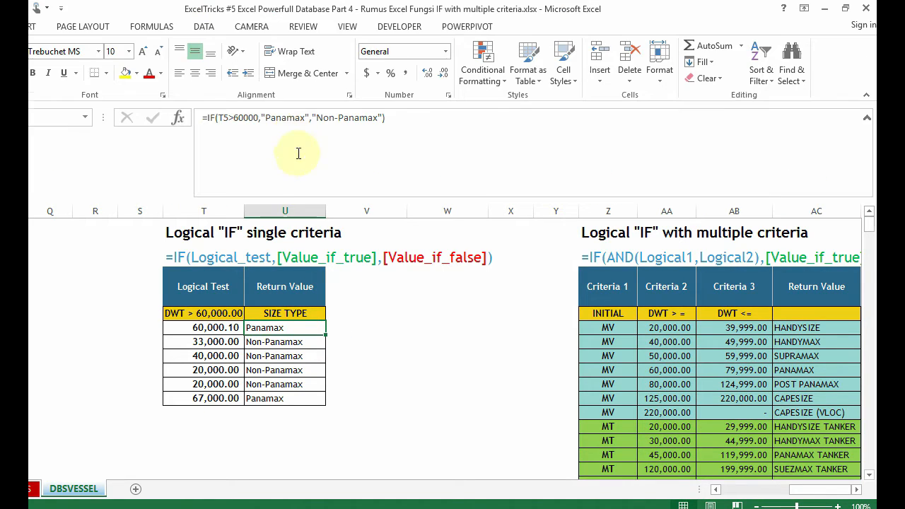
pyautogui.click(392, 117)
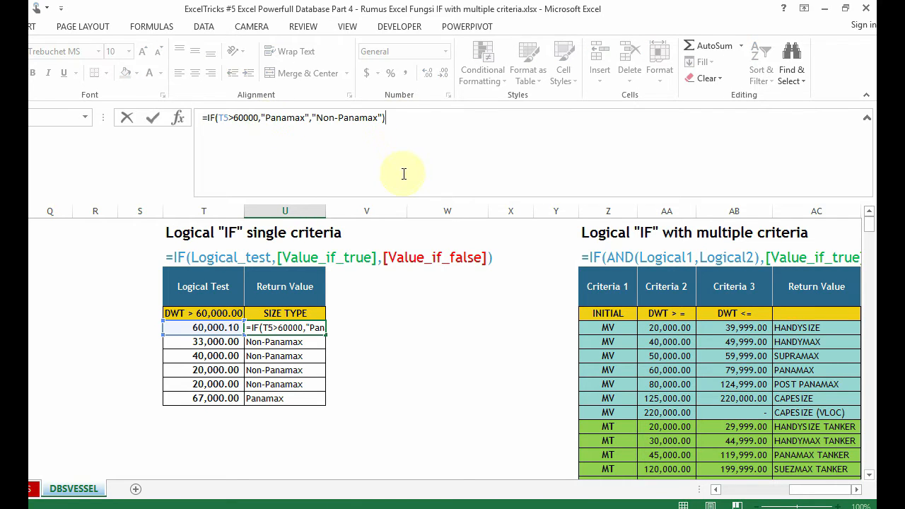
pyautogui.press('Escape')
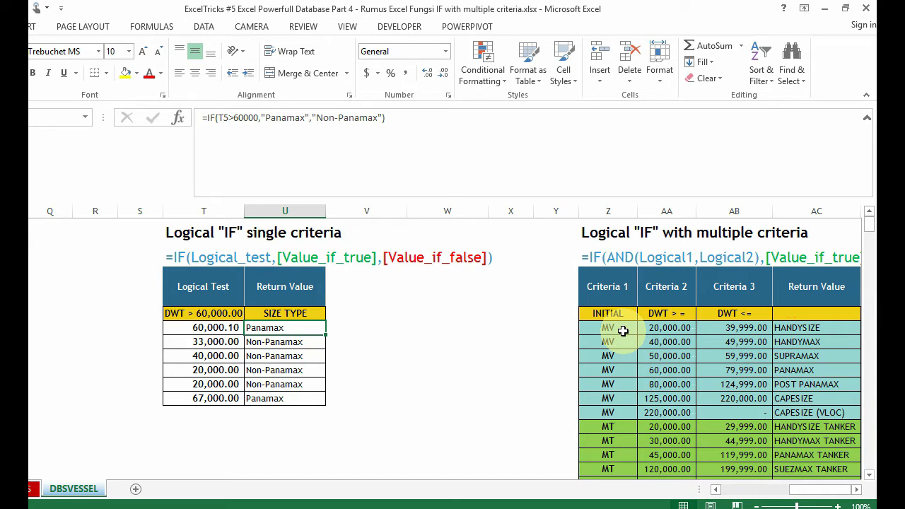
pyautogui.click(735, 328)
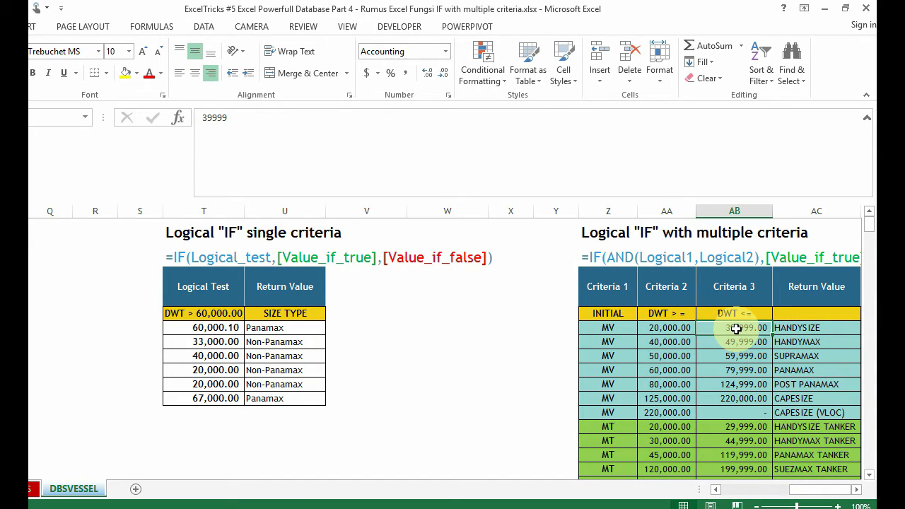
pyautogui.click(803, 330)
# Step: Examine the SIZE TYPE entries of the database against the Return Value list, including the PANAMAX, CAPESIZE and HANDYSIZE TANKER rows
pyautogui.click(111, 313)
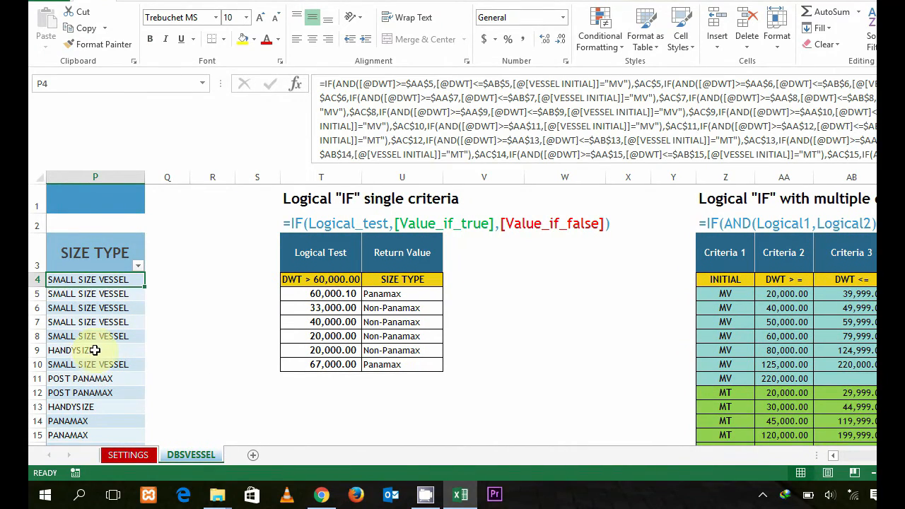
pyautogui.scroll(-1, 91, 298)
pyautogui.click(78, 263)
pyautogui.moveTo(803, 460); pyautogui.dragTo(831, 460)
pyautogui.click(558, 304)
pyautogui.click(798, 247)
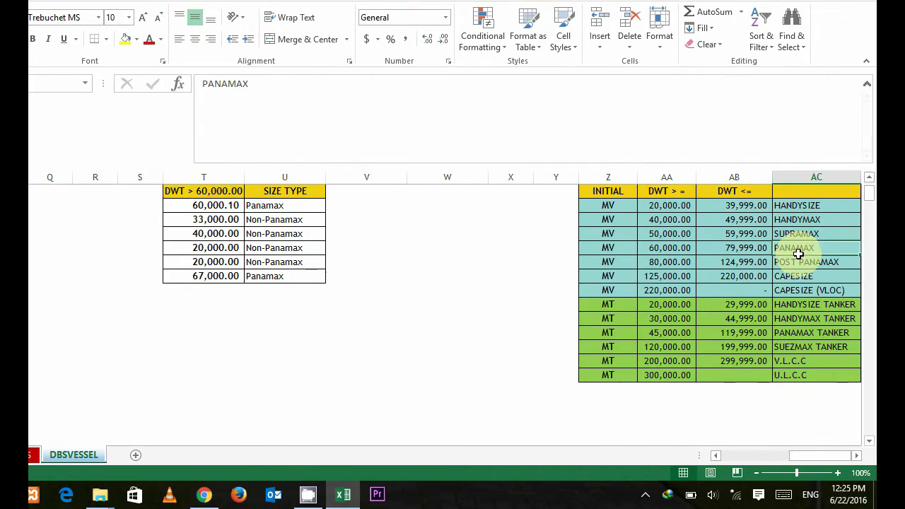
pyautogui.click(797, 276)
pyautogui.click(797, 304)
pyautogui.moveTo(791, 456)
pyautogui.mouseDown()
pyautogui.moveTo(766, 454)
pyautogui.moveTo(804, 457)
pyautogui.moveTo(795, 455)
pyautogui.mouseUp()
pyautogui.scroll(1, 215, 342)
# Step: Copy the entire nested IF(AND) formula from the first SIZE TYPE cell, P4, and clear it from the cell
pyautogui.click(275, 278)
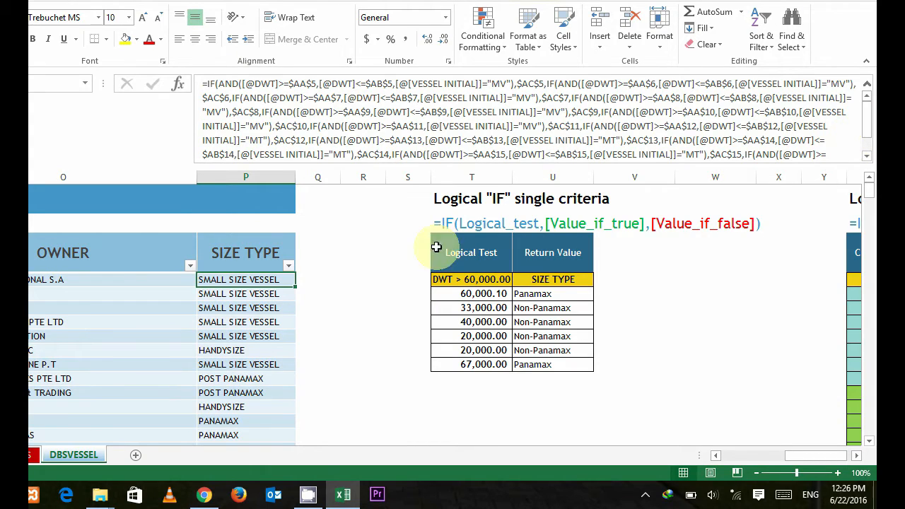
pyautogui.moveTo(867, 134); pyautogui.dragTo(817, 150)
pyautogui.moveTo(354, 190); pyautogui.dragTo(178, 97)
pyautogui.hotkey('ctrl', 'c')
pyautogui.press('BackSpace')
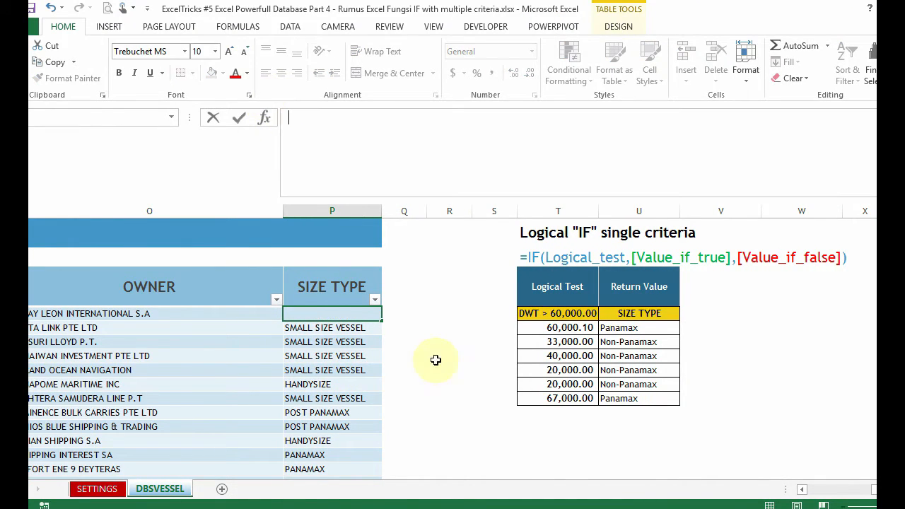
# Step: Store the copied nested formula as plain text, preceded by an apostrophe, in cell S13 below the single-criteria table
pyautogui.click(495, 438)
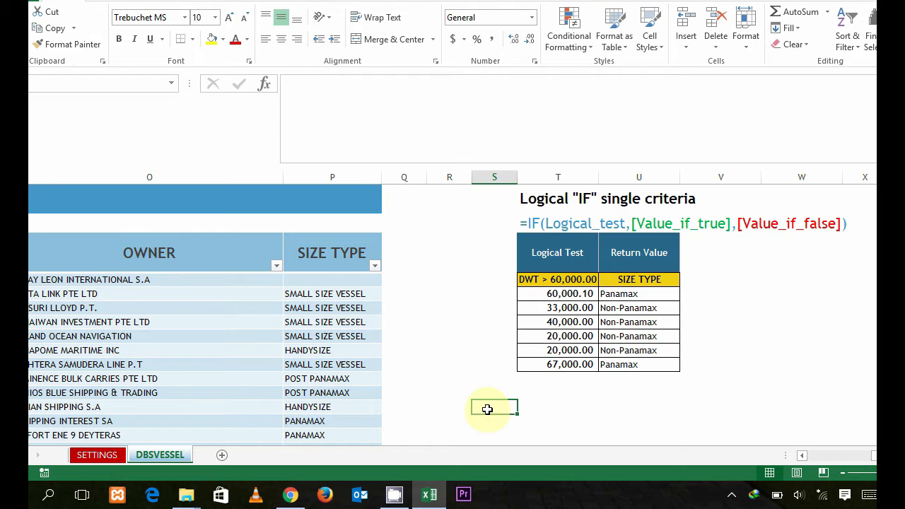
pyautogui.doubleClick(487, 409)
pyautogui.hotkey('ctrl', 'v')
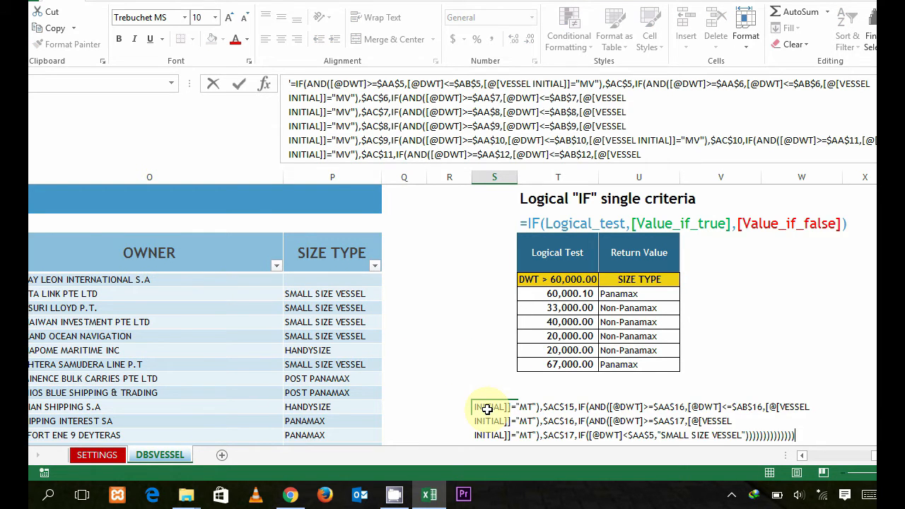
pyautogui.hotkey('shift', 'Return')
pyautogui.hotkey('shift', 'Return')
pyautogui.hotkey('shift', 'Return')
# Step: Clear all entries in the SIZE TYPE column of the vessel database, from P4 down to the last vessel
pyautogui.click(343, 282)
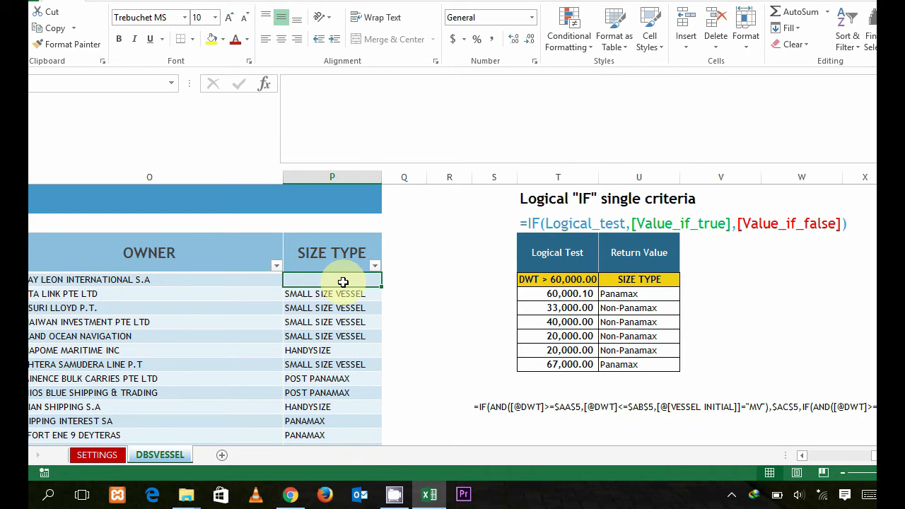
pyautogui.doubleClick(343, 282)
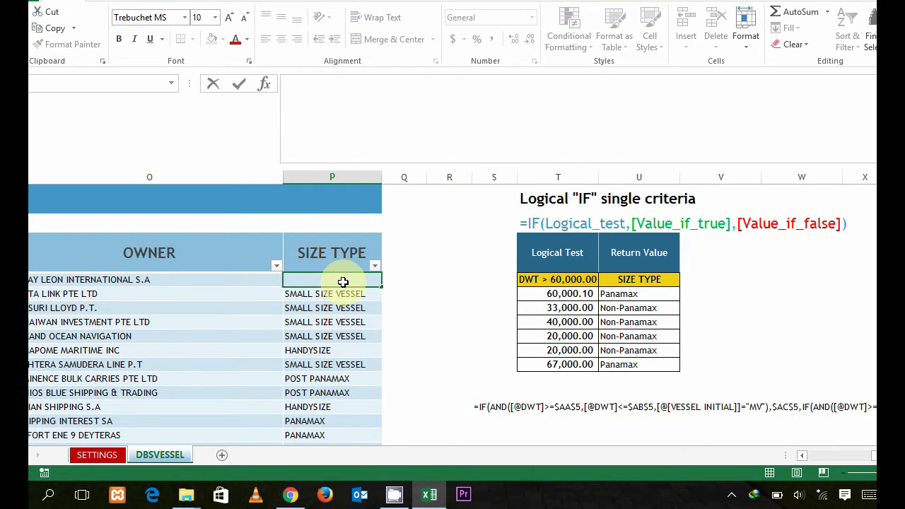
pyautogui.hotkey('ctrl', 'v')
pyautogui.press('Escape')
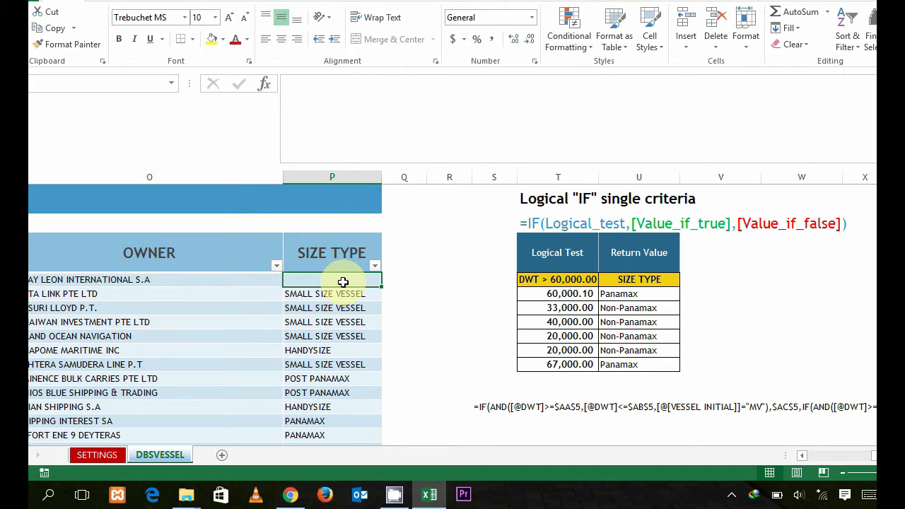
pyautogui.hotkey('ctrl', 'shift', 'Down')
pyautogui.hotkey('ctrl', 'shift', 'Down')
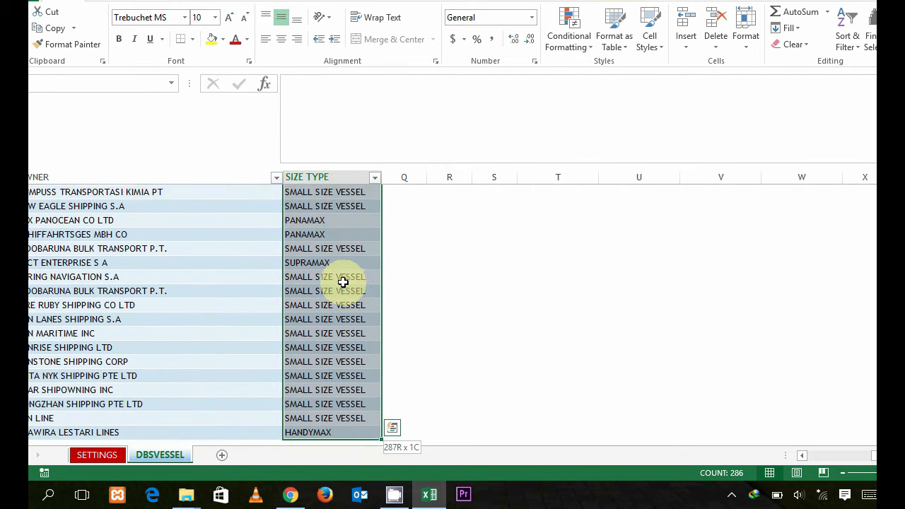
pyautogui.hotkey('ctrl', 'shift', 'Up')
pyautogui.hotkey('ctrl', 'shift', 'Up')
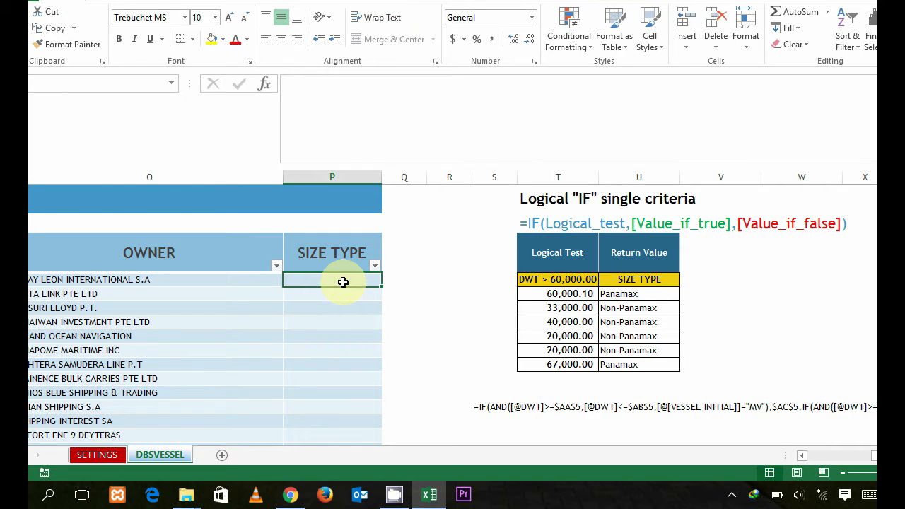
# Step: Go through the Criteria 1, Criteria 2 and Criteria 3 headers of the multiple-criteria table
pyautogui.moveTo(805, 457); pyautogui.dragTo(813, 459)
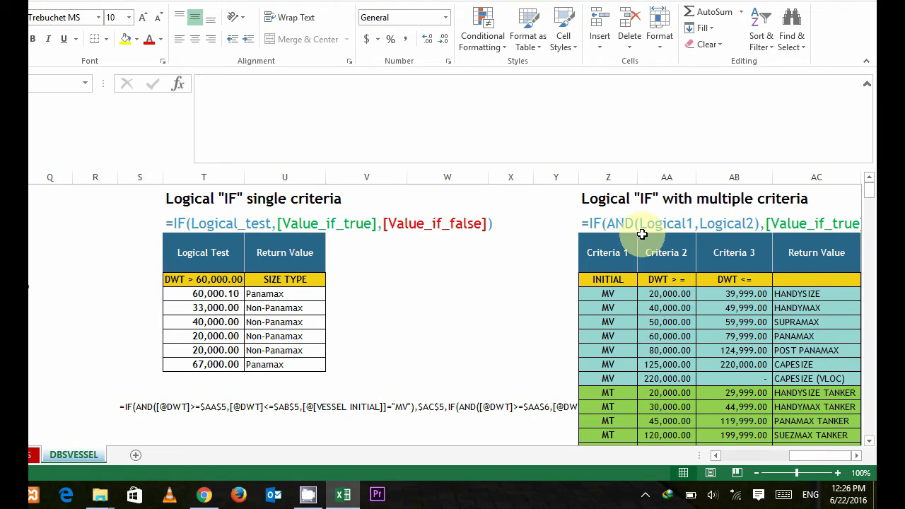
pyautogui.click(615, 256)
pyautogui.click(660, 257)
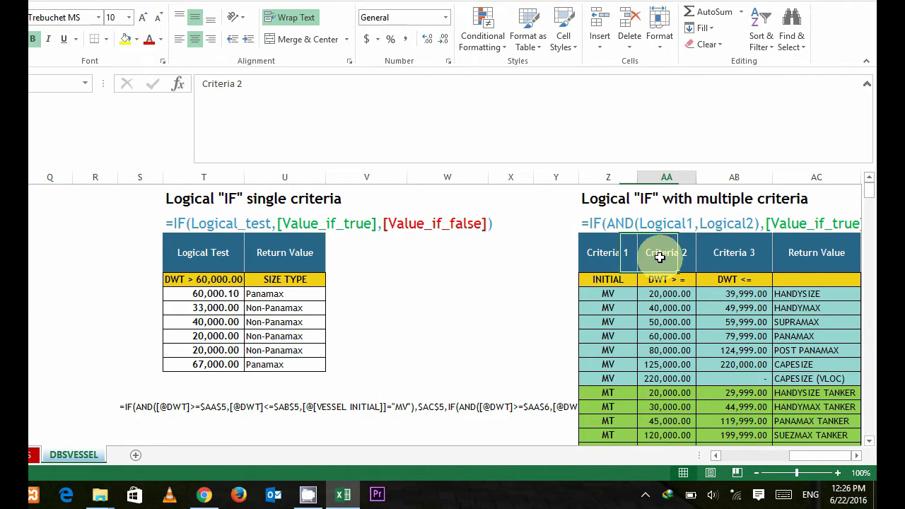
pyautogui.click(721, 258)
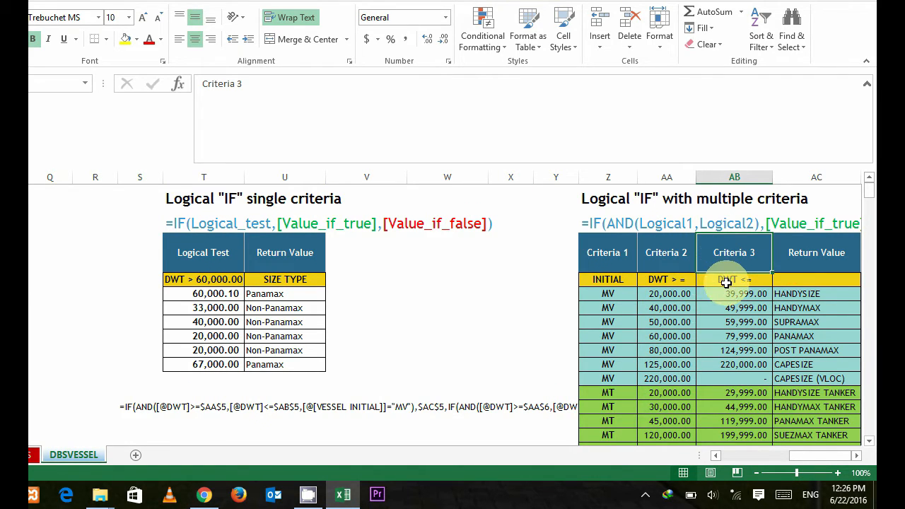
# Step: Relate the Logical1 and Logical2 arguments in the IF(AND) syntax line to the three criteria headers beneath it
pyautogui.click(627, 222)
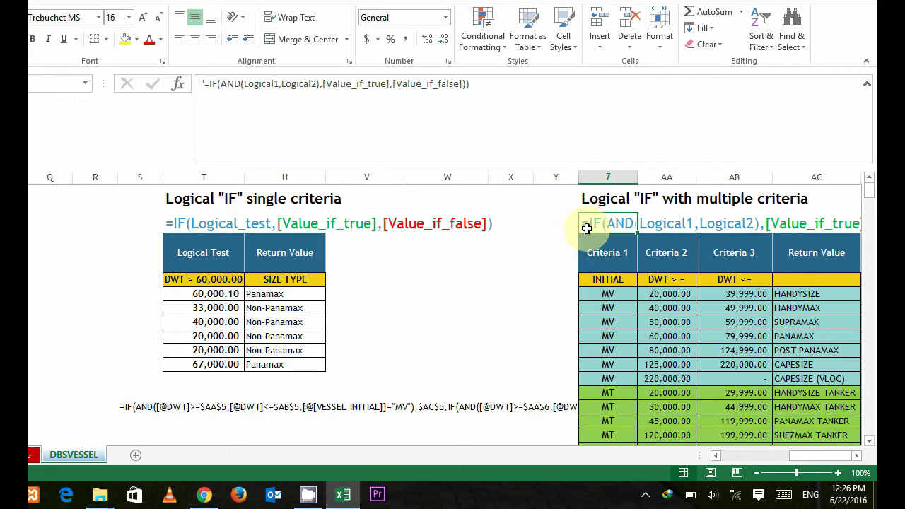
pyautogui.click(675, 224)
pyautogui.click(717, 224)
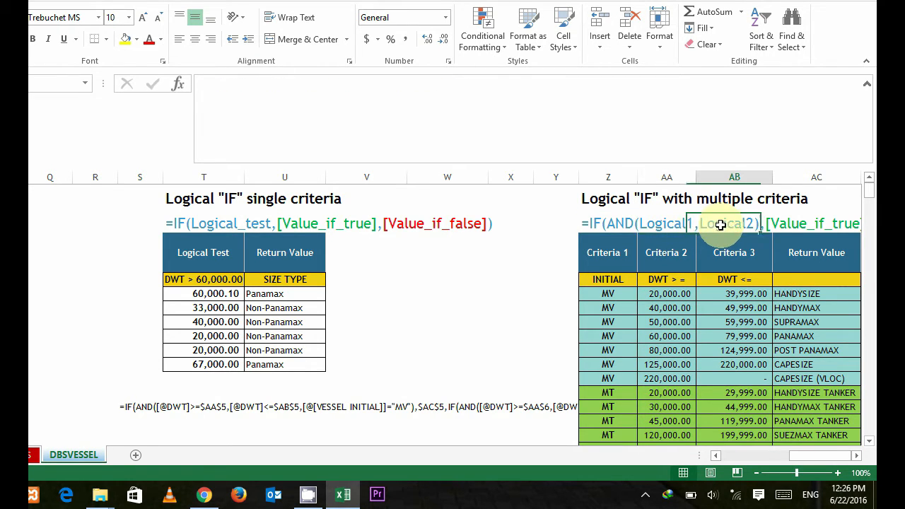
pyautogui.click(609, 260)
pyautogui.click(672, 259)
pyautogui.click(723, 259)
pyautogui.click(663, 255)
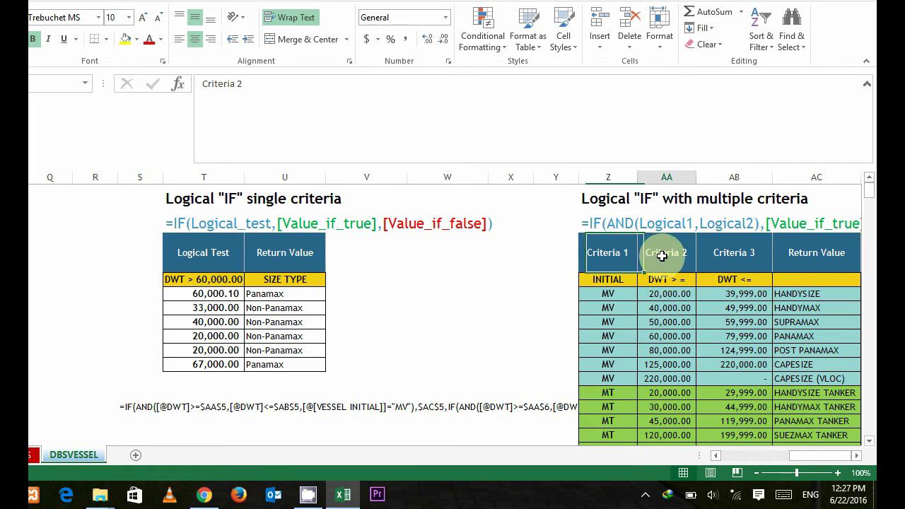
# Step: Begin an IF formula in P4, the first cell of the vessel database's SIZE TYPE column
pyautogui.moveTo(805, 457); pyautogui.dragTo(776, 458)
pyautogui.click(690, 277)
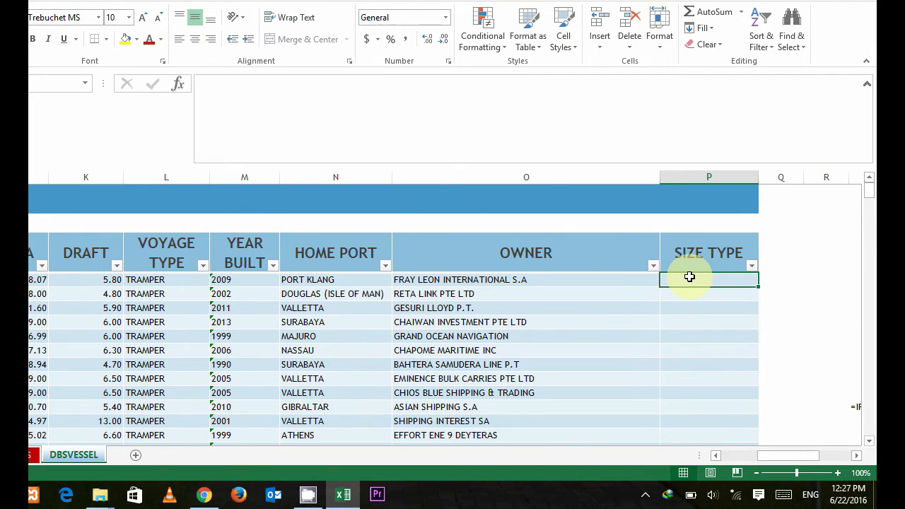
pyautogui.write('=if')
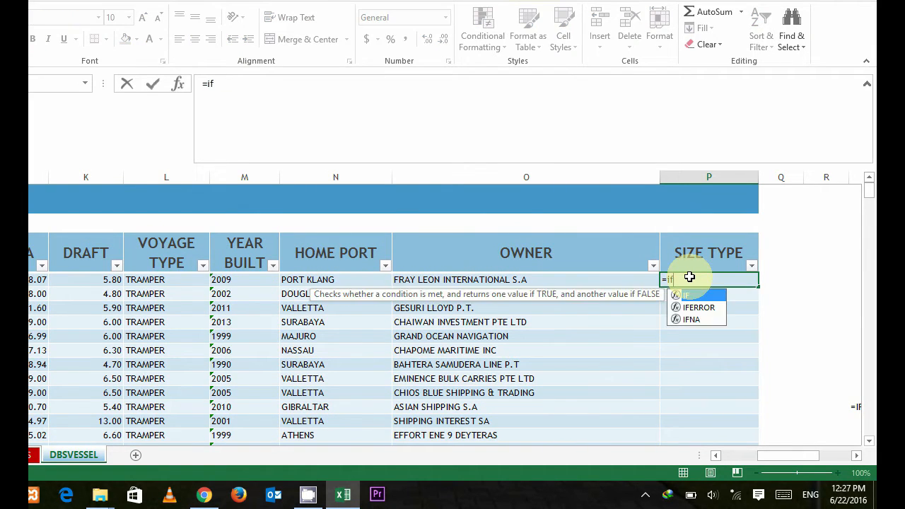
pyautogui.press('Tab')
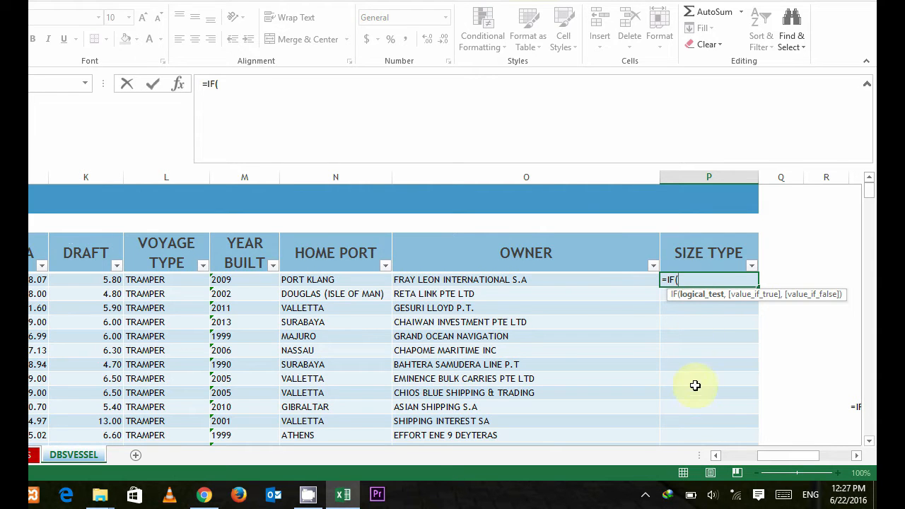
pyautogui.moveTo(767, 455); pyautogui.dragTo(739, 464)
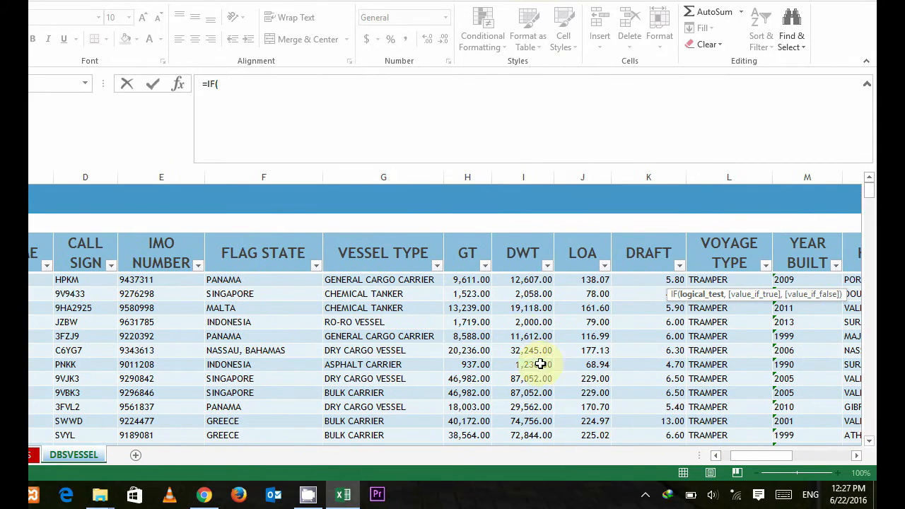
pyautogui.click(514, 276)
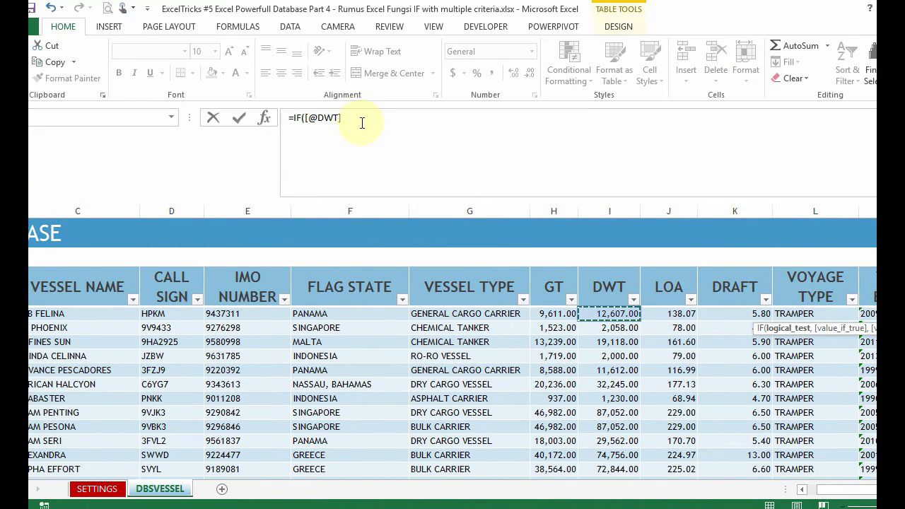
pyautogui.click(278, 83)
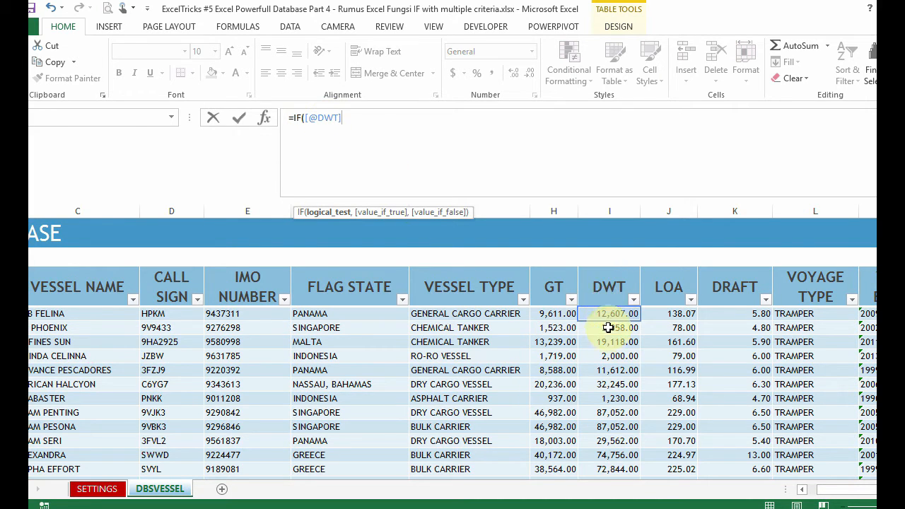
pyautogui.press('BackSpace')
pyautogui.press('BackSpace')
pyautogui.press('BackSpace')
pyautogui.press('BackSpace')
pyautogui.press('BackSpace')
pyautogui.press('BackSpace')
pyautogui.press('BackSpace')
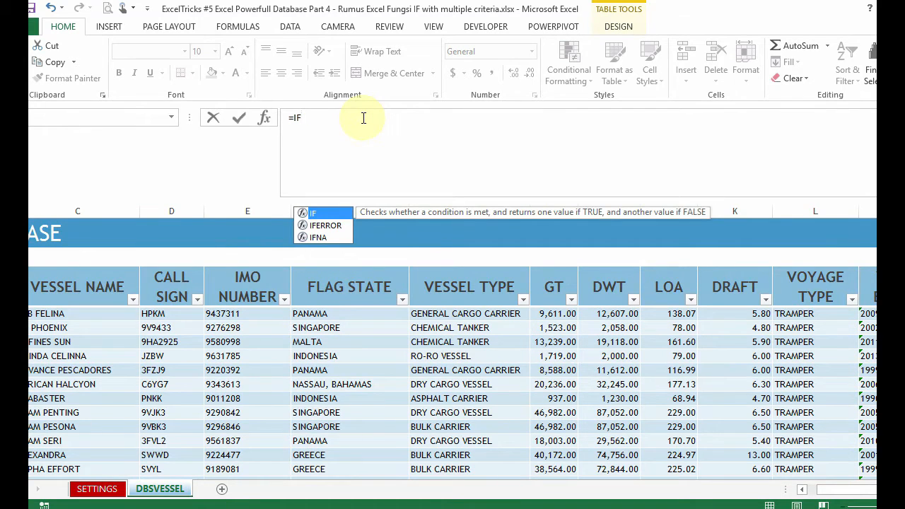
pyautogui.write('(')
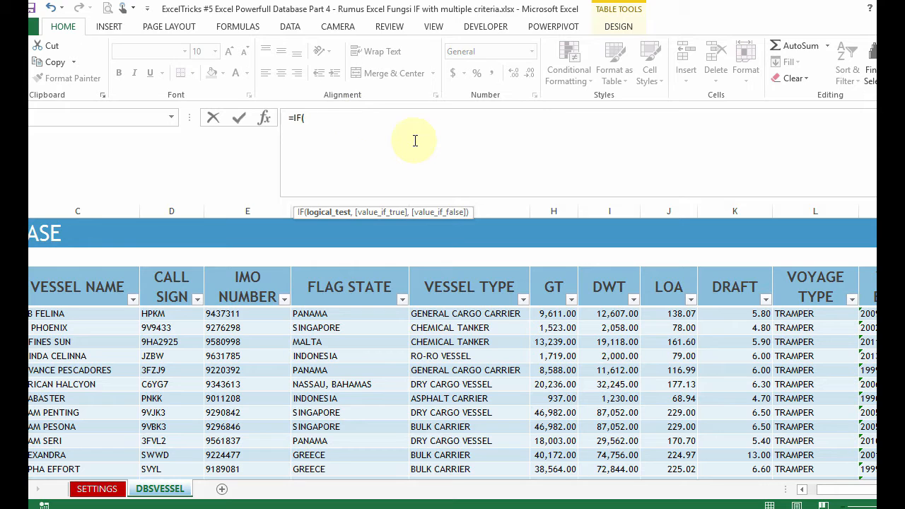
pyautogui.write('id')
pyautogui.write('I')
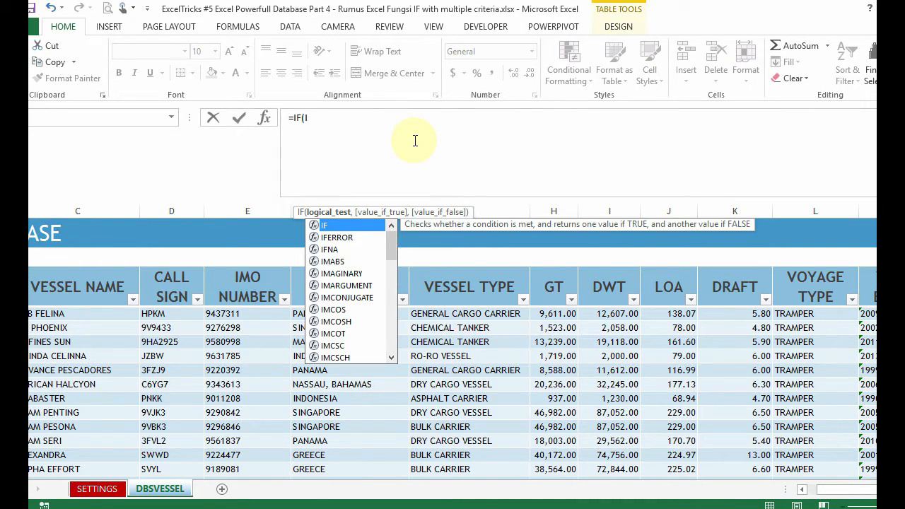
pyautogui.write('4')
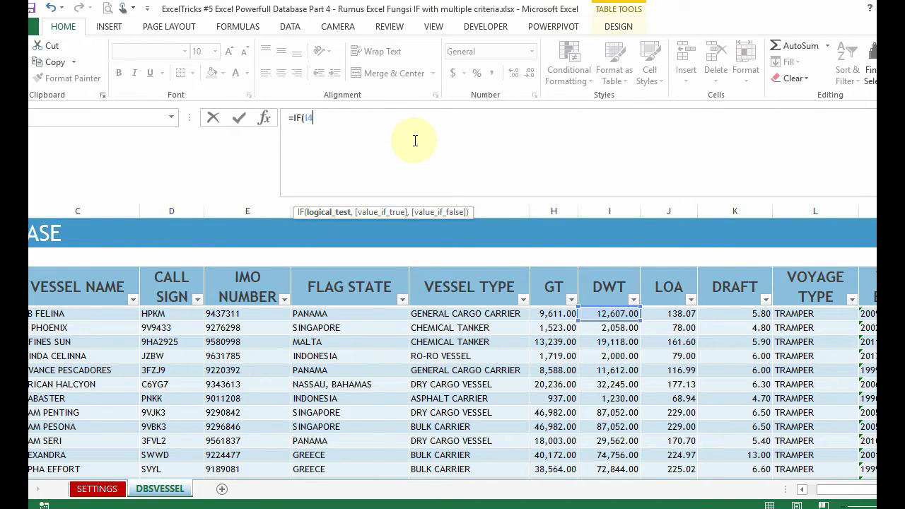
pyautogui.press('BackSpace')
pyautogui.press('BackSpace')
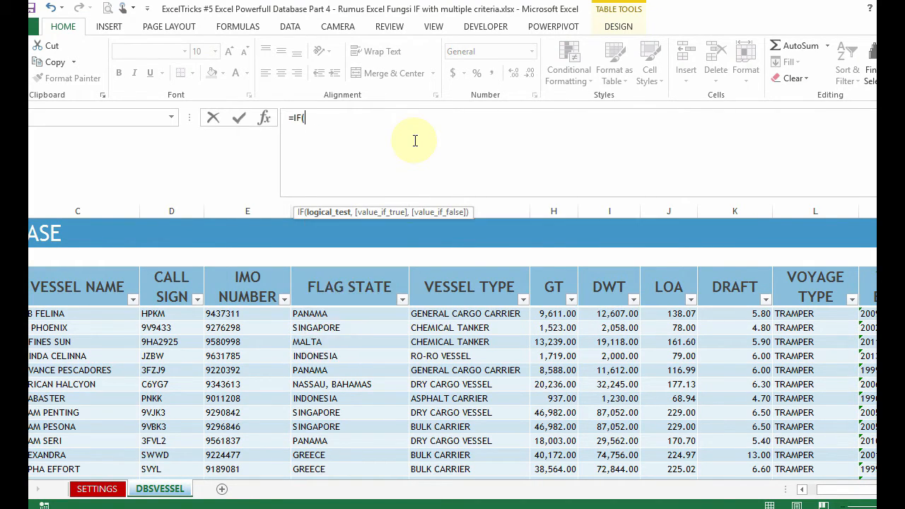
pyautogui.click(600, 311)
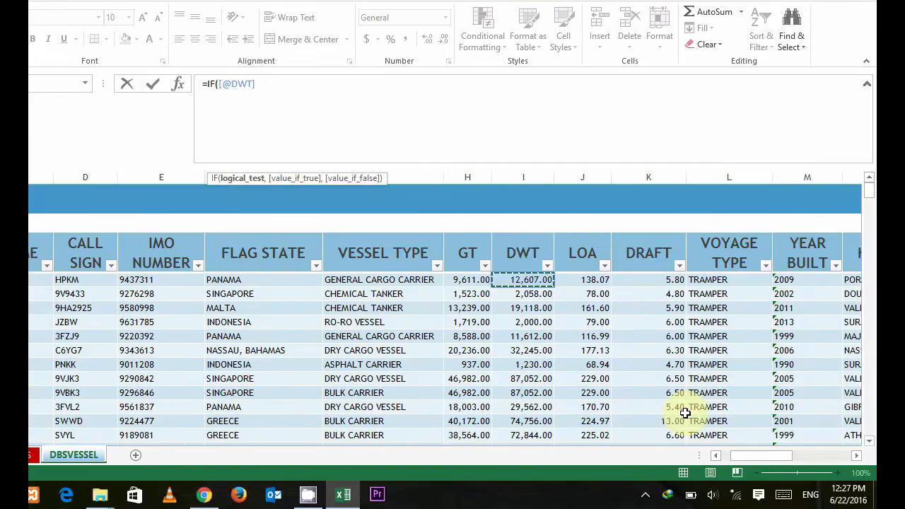
pyautogui.moveTo(745, 459)
pyautogui.mouseDown()
pyautogui.moveTo(803, 462)
pyautogui.moveTo(758, 466)
pyautogui.mouseUp()
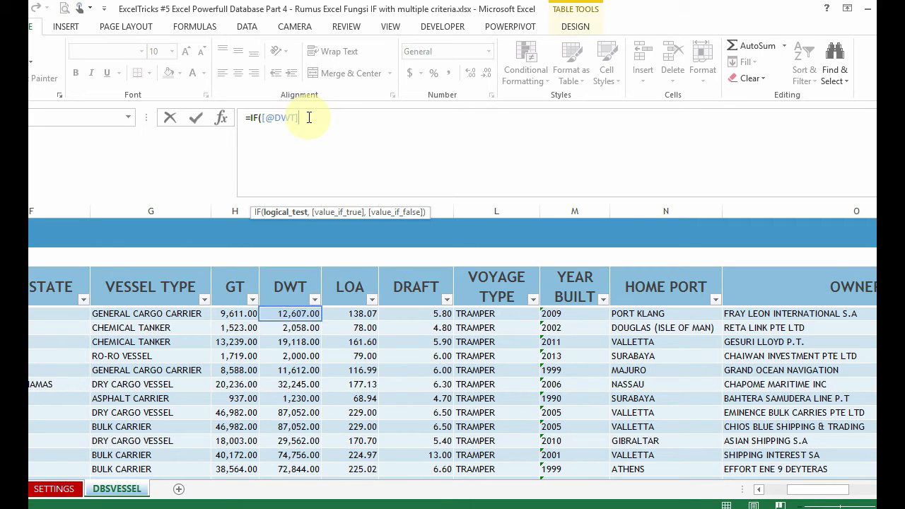
pyautogui.press('BackSpace')
pyautogui.press('BackSpace')
pyautogui.press('BackSpace')
pyautogui.press('BackSpace')
pyautogui.press('BackSpace')
pyautogui.press('BackSpace')
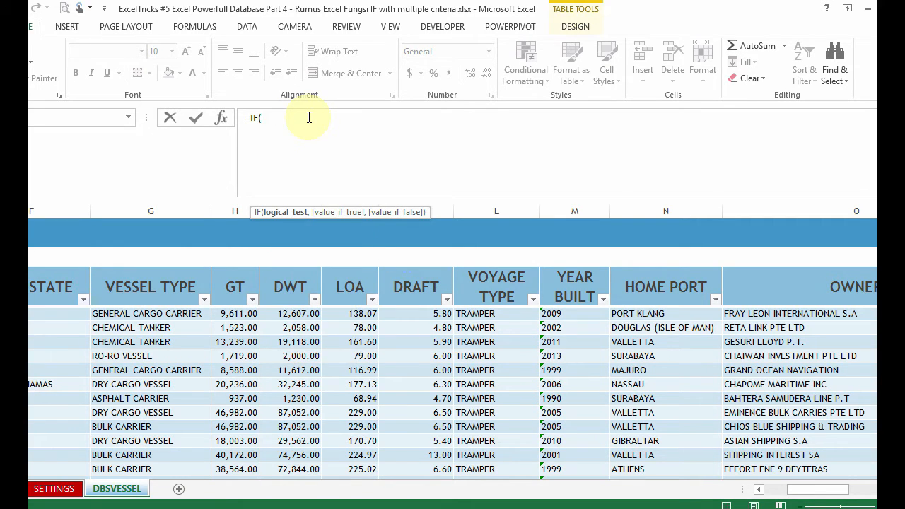
# Step: Nest an AND function as the IF formula's logical test and move its syntax tooltip up, clear of the sheet
pyautogui.write('AND(')
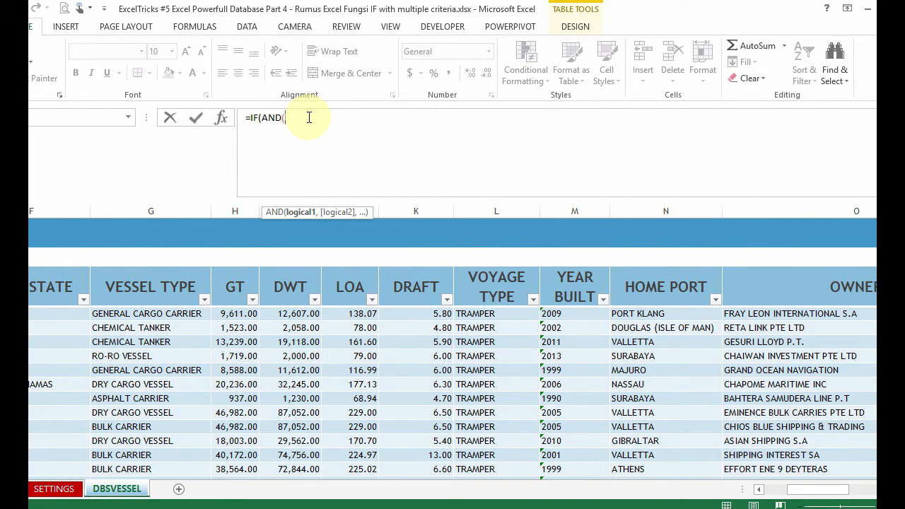
pyautogui.moveTo(326, 215); pyautogui.dragTo(333, 153)
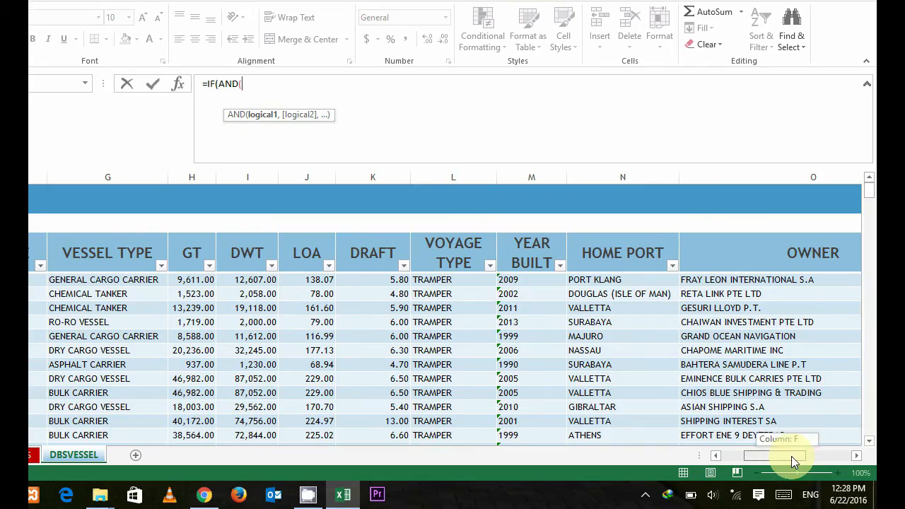
pyautogui.moveTo(804, 490); pyautogui.dragTo(881, 493)
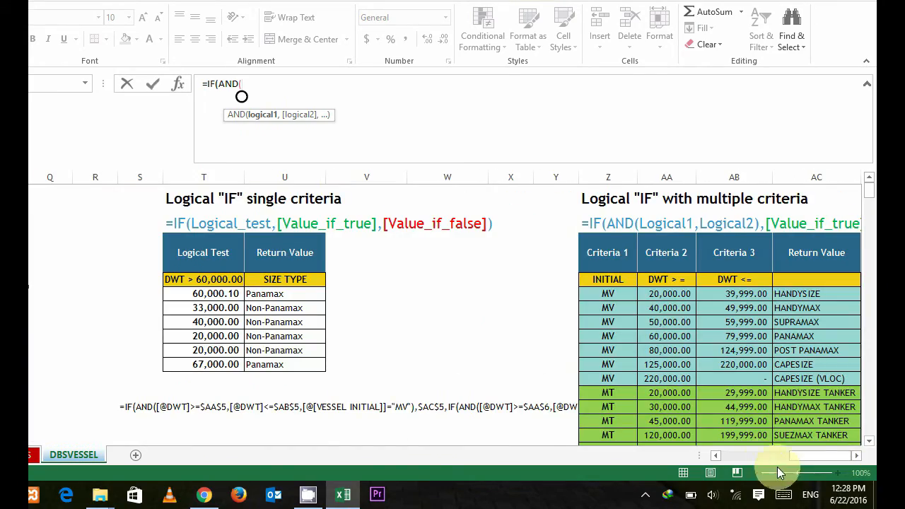
pyautogui.moveTo(807, 460); pyautogui.dragTo(707, 462)
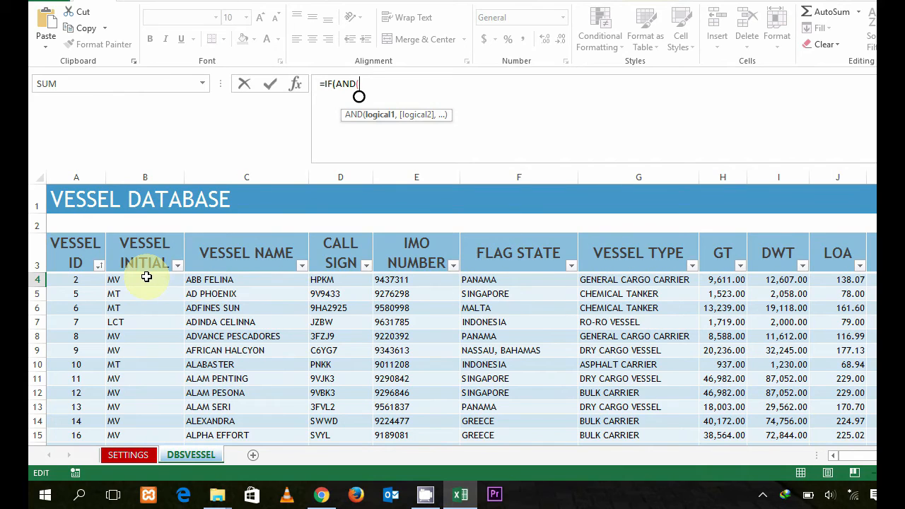
# Step: Make the first AND condition require the VESSEL INITIAL in B4 to equal "MV", followed by a comma
pyautogui.click(147, 277)
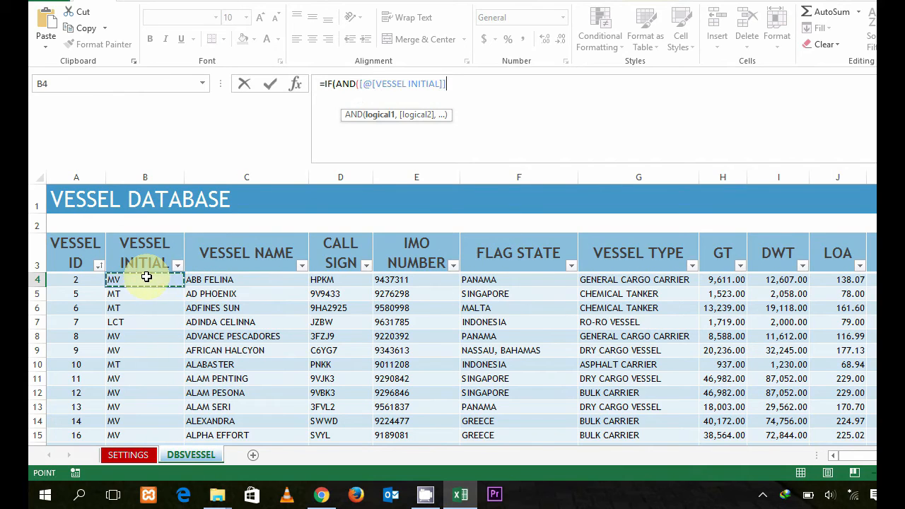
pyautogui.write('=')
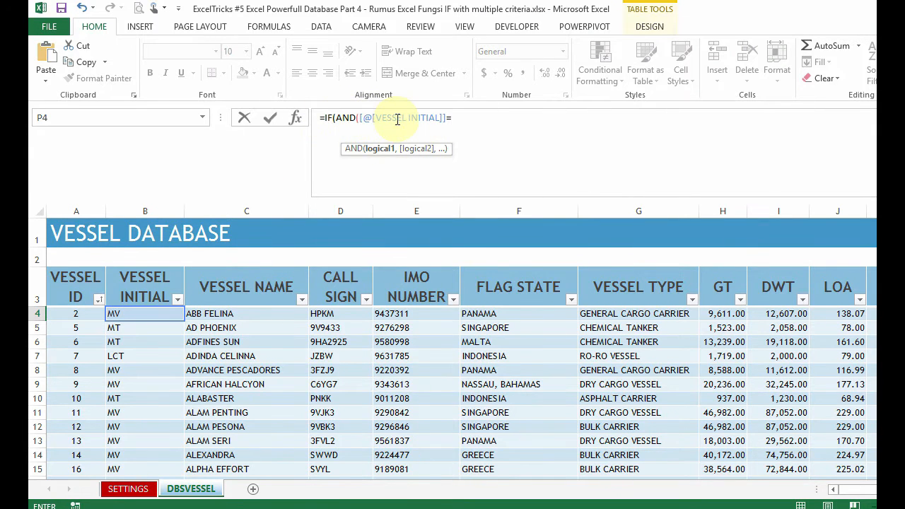
pyautogui.write('"')
pyautogui.write('MV')
pyautogui.press('BackSpace')
pyautogui.press('BackSpace')
pyautogui.write('MV",')
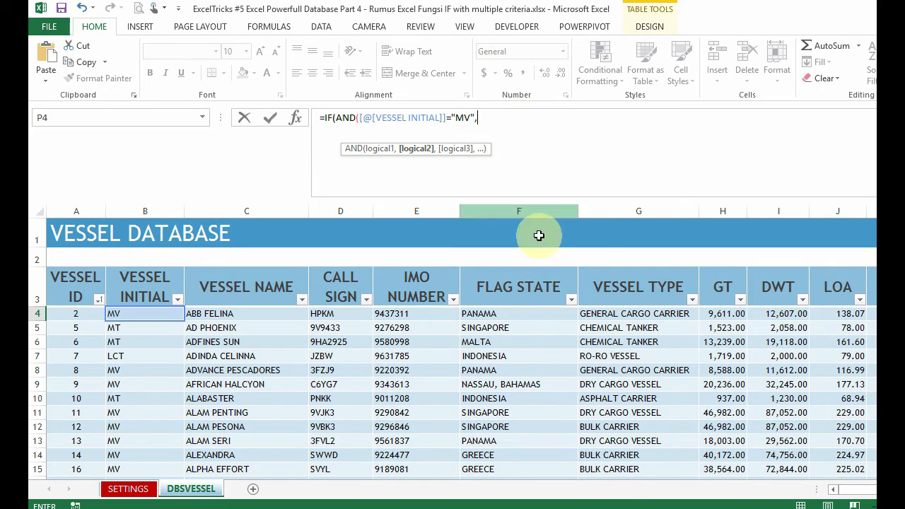
# Step: Start the second AND condition with the first vessel's DWT reference and the >= operator
pyautogui.click(659, 315)
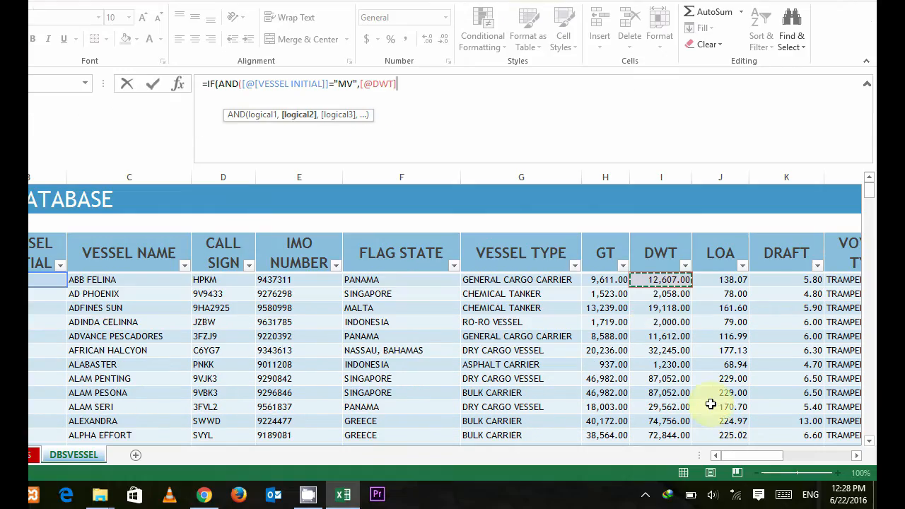
pyautogui.moveTo(746, 489); pyautogui.dragTo(809, 496)
pyautogui.moveTo(809, 462); pyautogui.dragTo(720, 457)
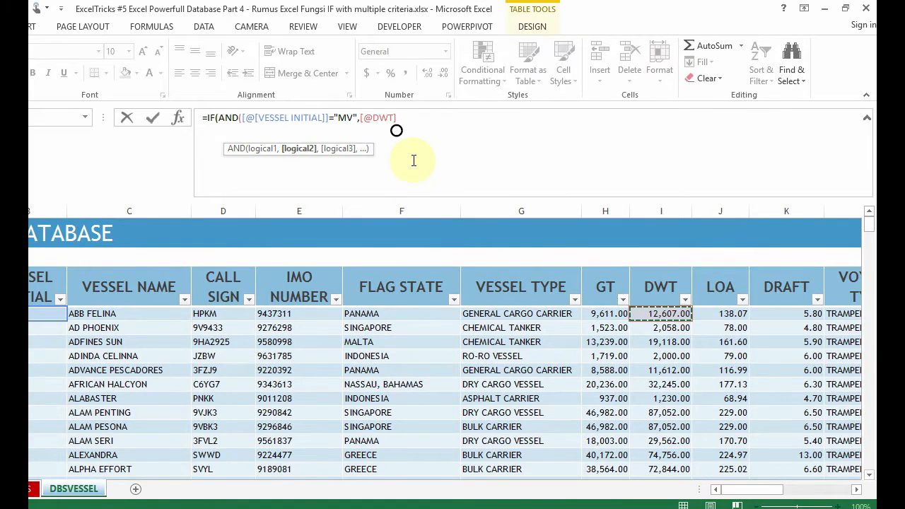
pyautogui.write('>=')
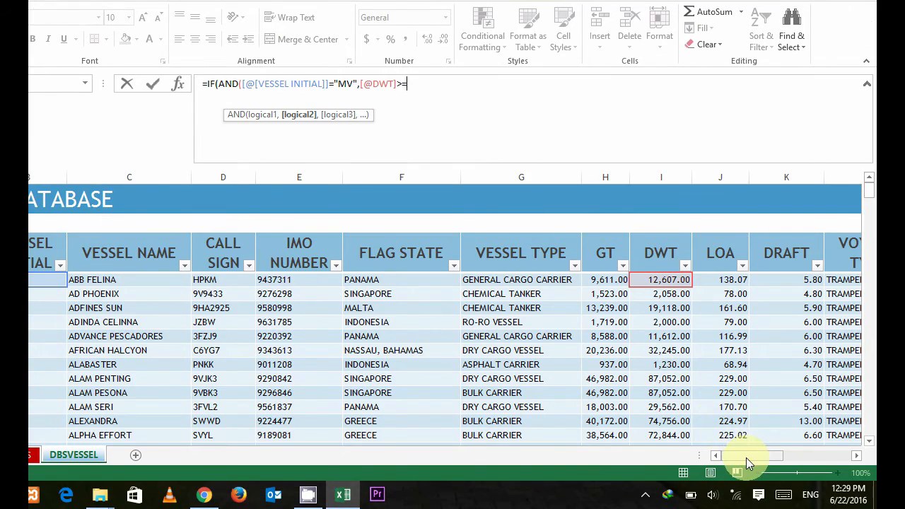
# Step: Complete the second condition with the HANDYSIZE Criteria 2 limit as the absolute reference $AA$5, followed by a comma
pyautogui.moveTo(745, 491); pyautogui.dragTo(757, 493)
pyautogui.moveTo(757, 460); pyautogui.dragTo(827, 462)
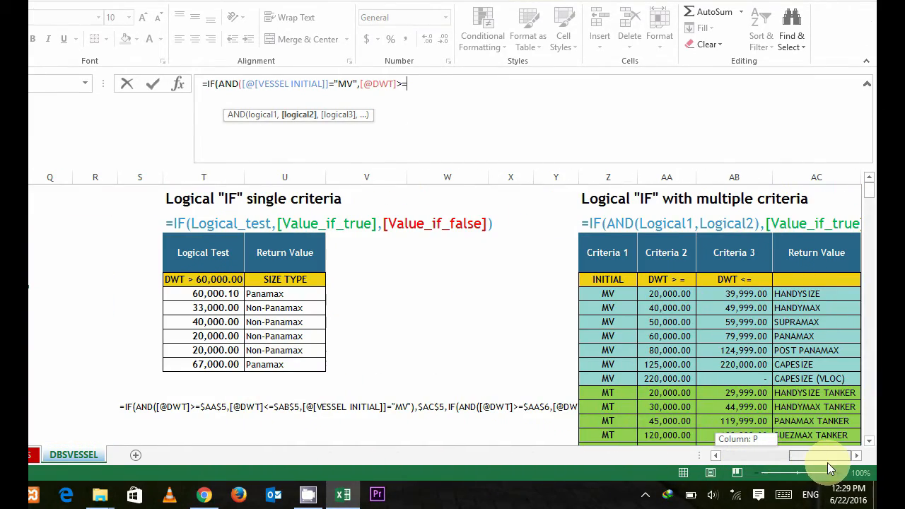
pyautogui.click(661, 293)
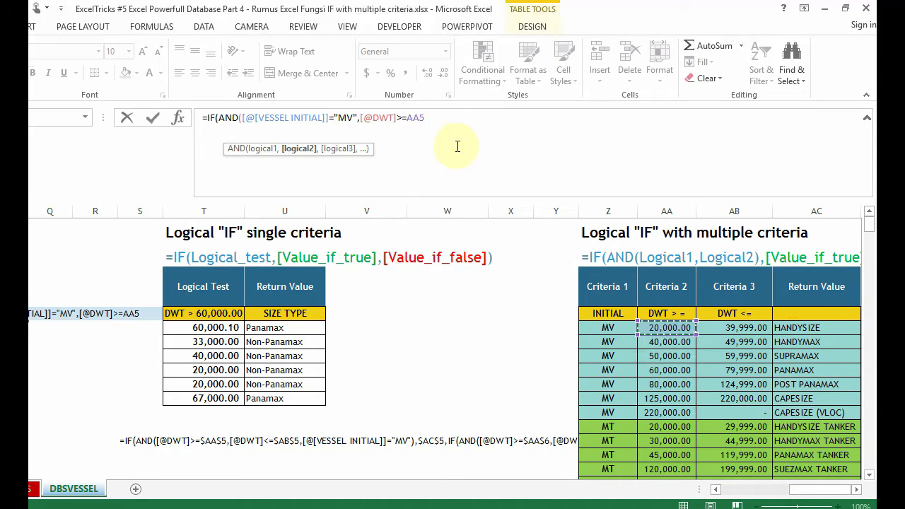
pyautogui.click(412, 118)
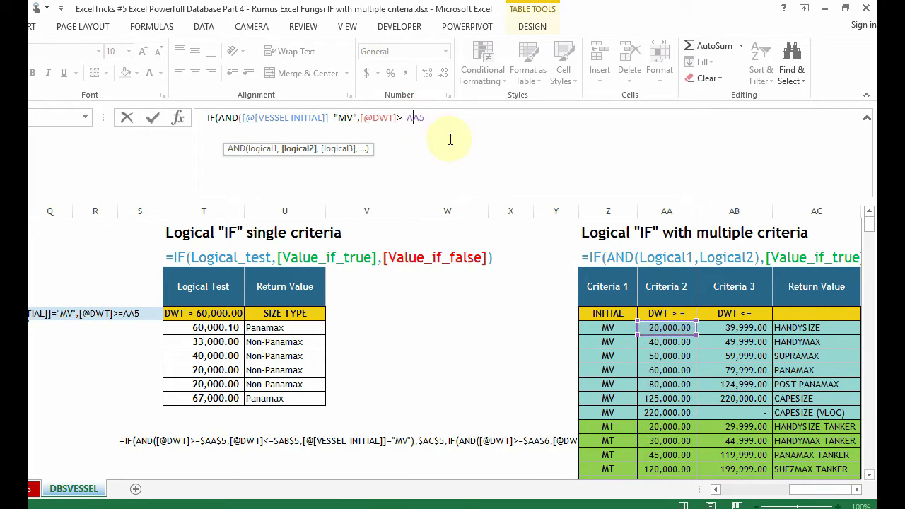
pyautogui.press('F4')
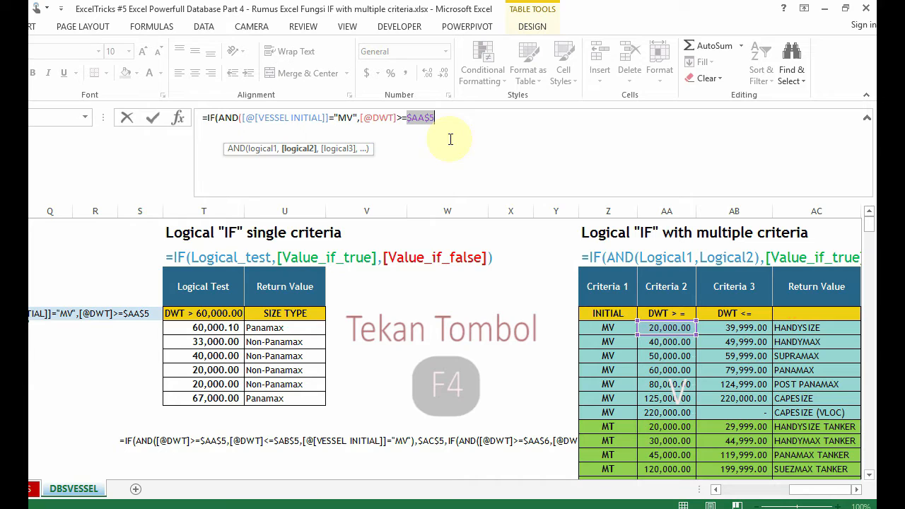
pyautogui.click(455, 116)
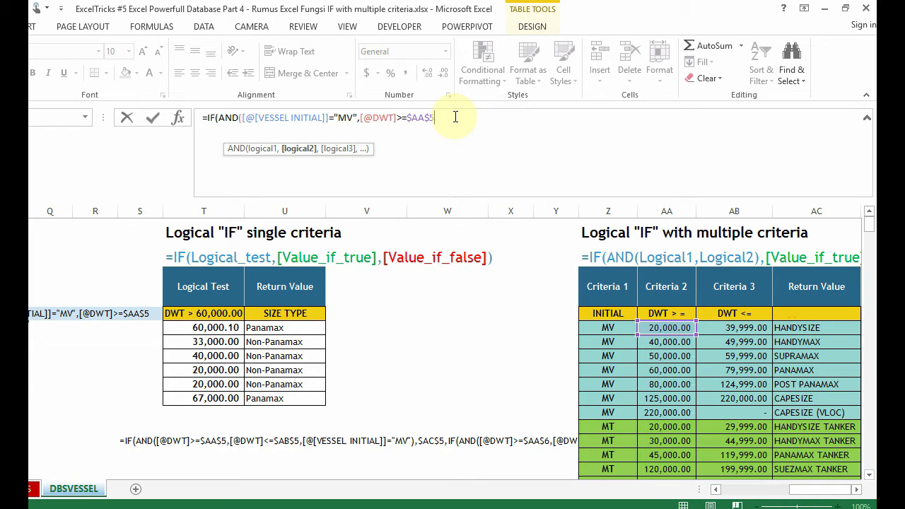
pyautogui.write(',')
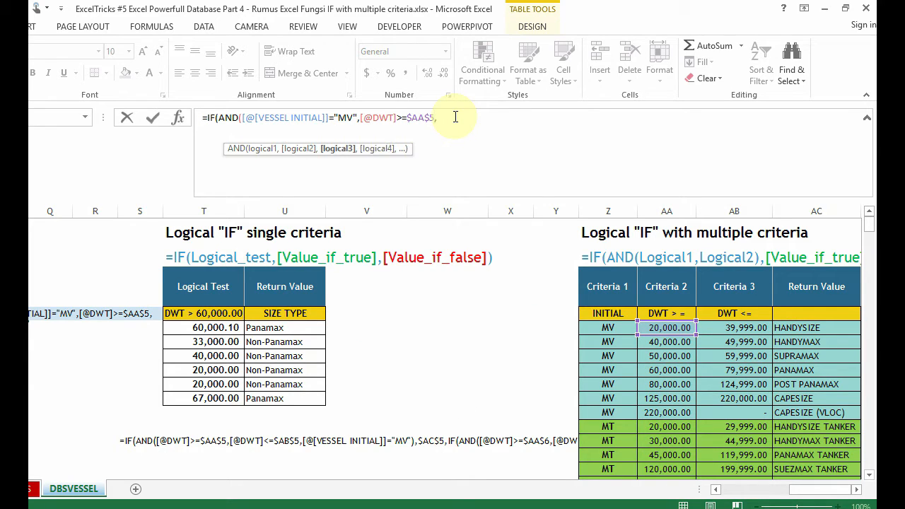
pyautogui.moveTo(358, 118); pyautogui.dragTo(433, 118)
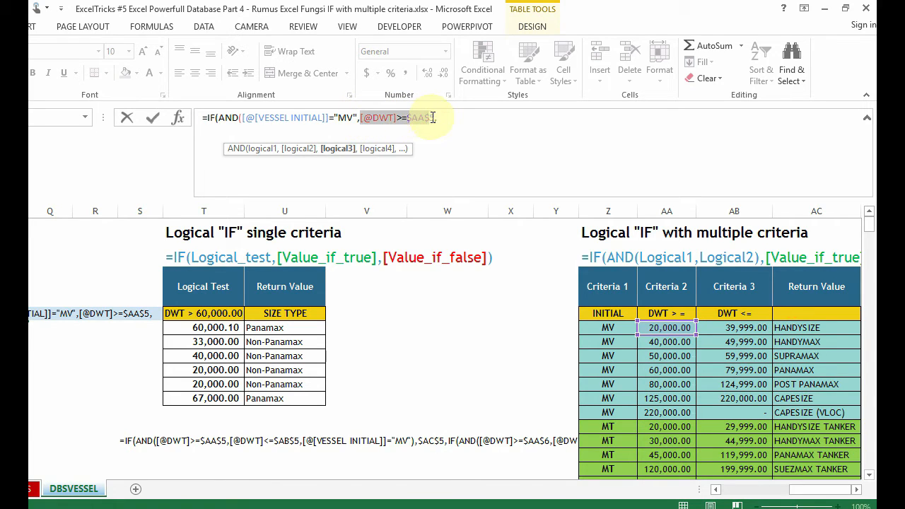
pyautogui.click(378, 117)
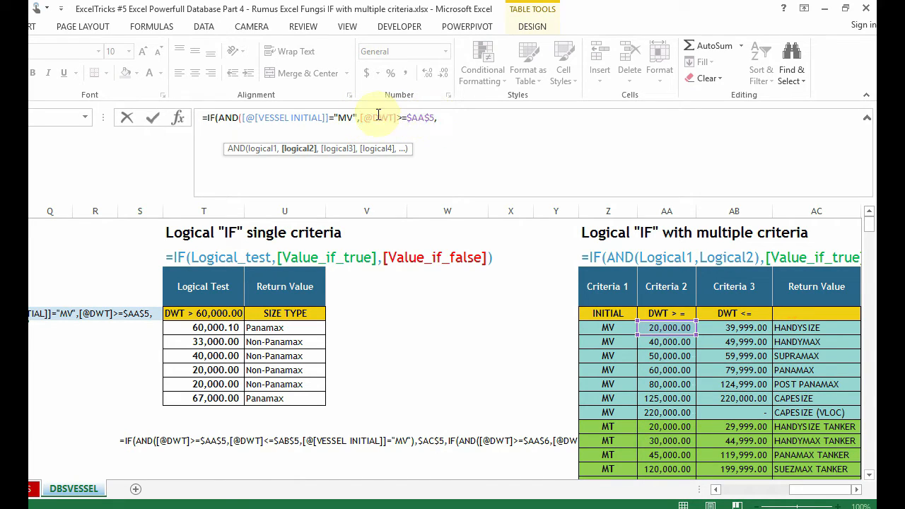
pyautogui.moveTo(361, 117); pyautogui.dragTo(458, 127)
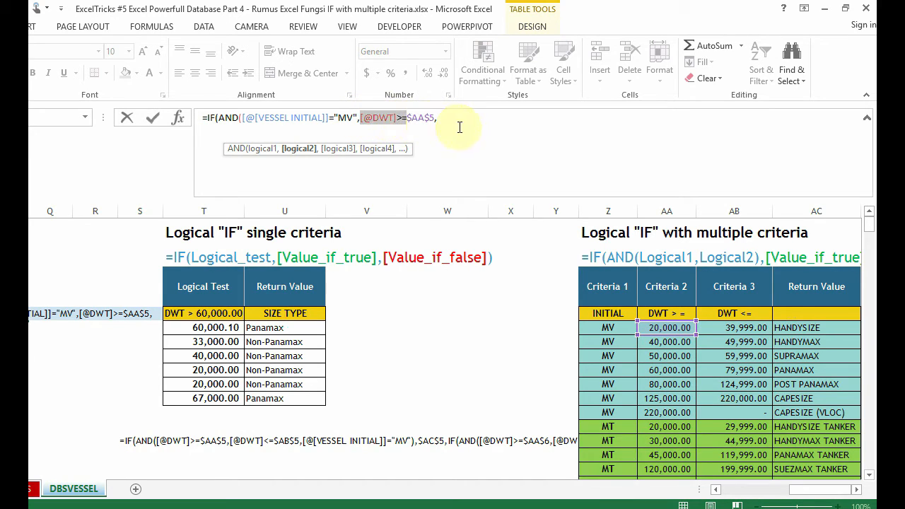
pyautogui.click(468, 118)
pyautogui.hotkey('ctrl', 'v')
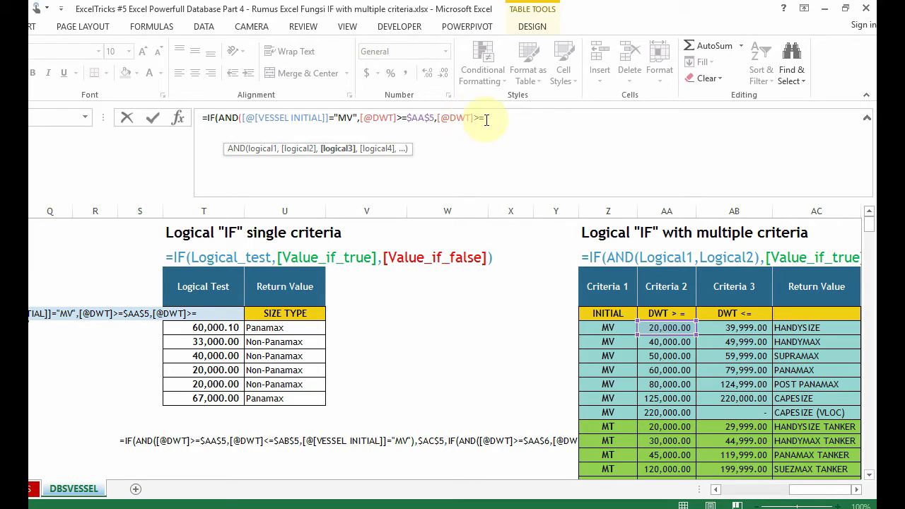
# Step: Change the third condition's operator to <= and compare the DWT with the HANDYSIZE Criteria 3 limit in AB5
pyautogui.press('BackSpace')
pyautogui.press('BackSpace')
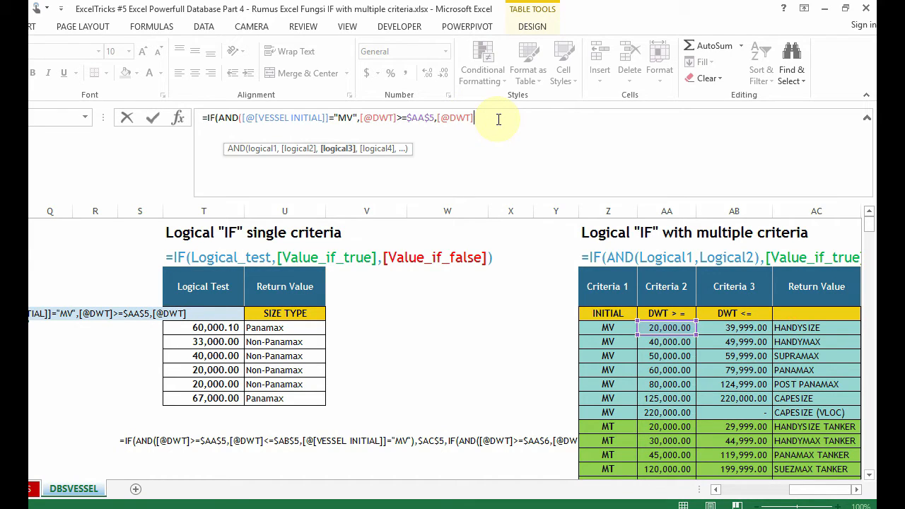
pyautogui.write('<=')
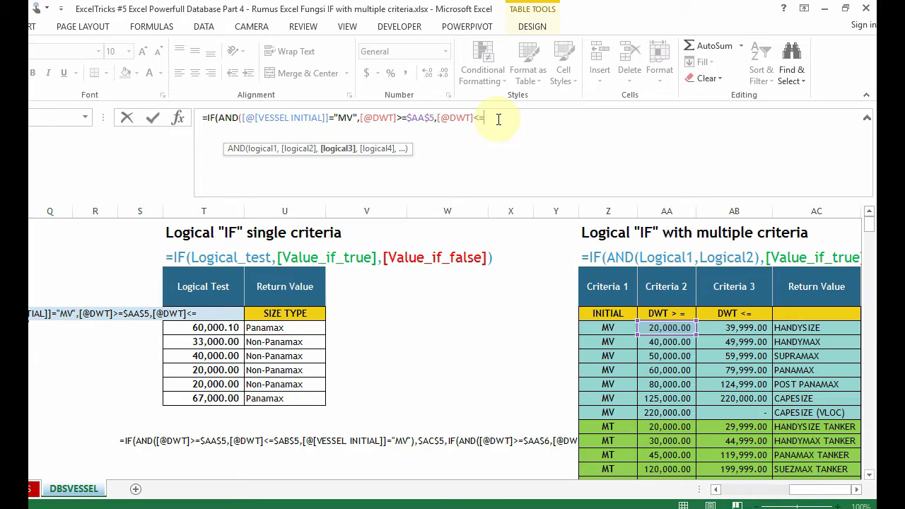
pyautogui.click(735, 328)
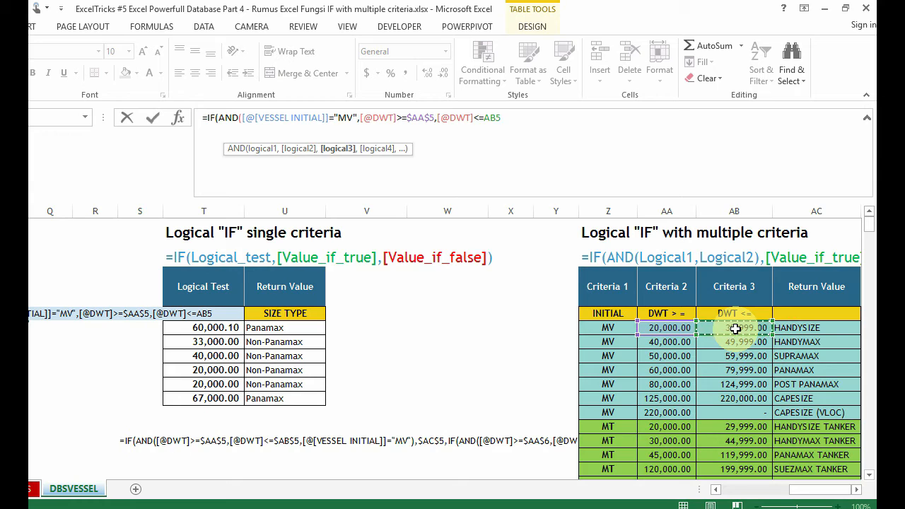
# Step: Make the AB5 reference in the third condition absolute as $AB$5 and close the AND function's parenthesis
pyautogui.press('F4')
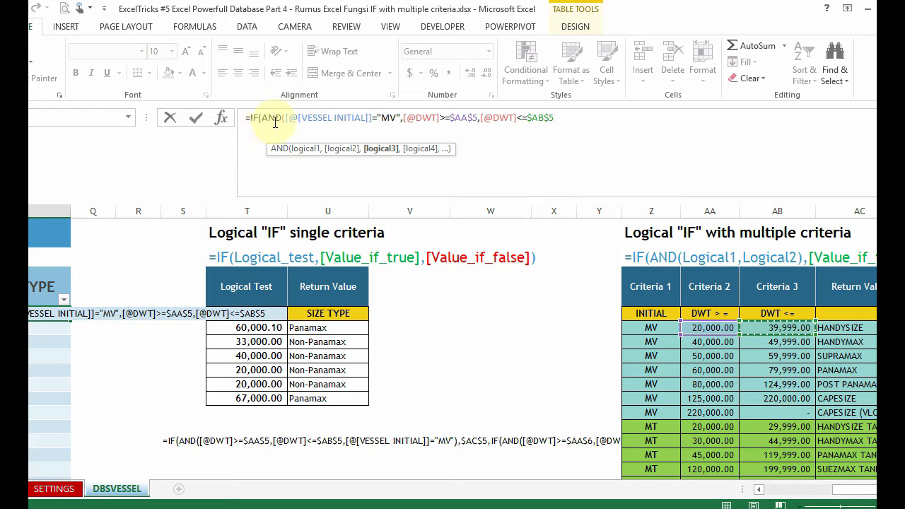
pyautogui.click(318, 118)
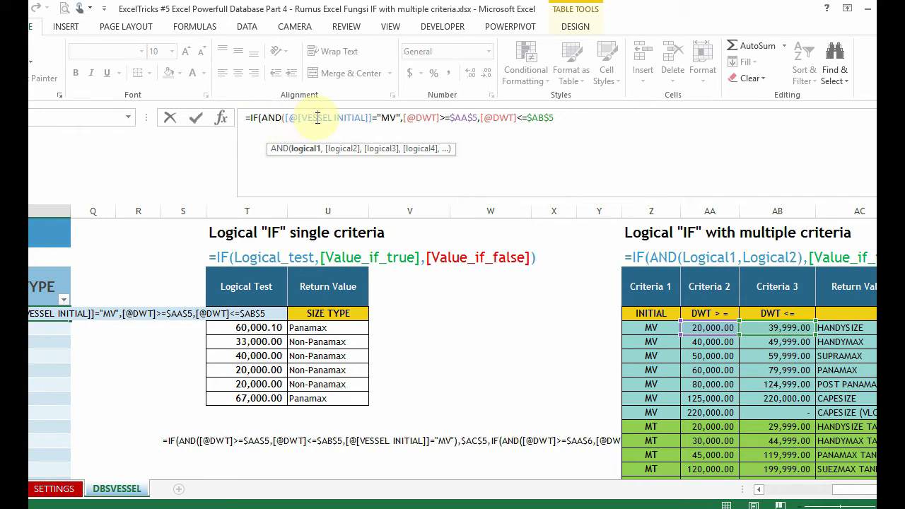
pyautogui.click(424, 122)
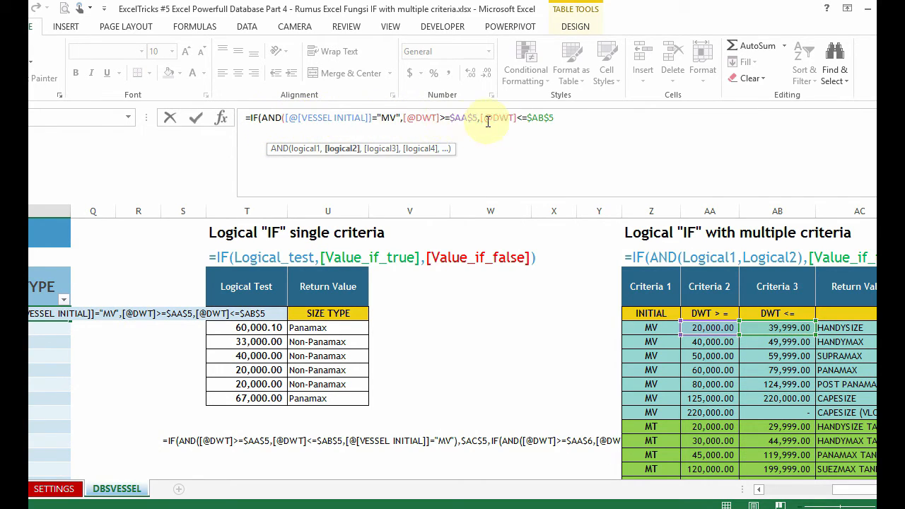
pyautogui.click(531, 120)
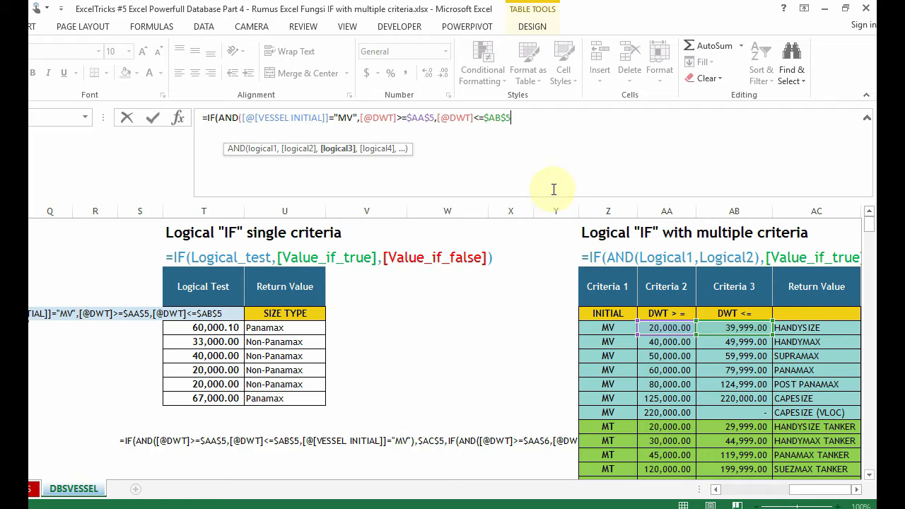
pyautogui.write(')')
# Step: Replace the "MV" text in the first AND condition with the absolute reference $Z$5 to the HANDYSIZE row's initial
pyautogui.click(353, 119)
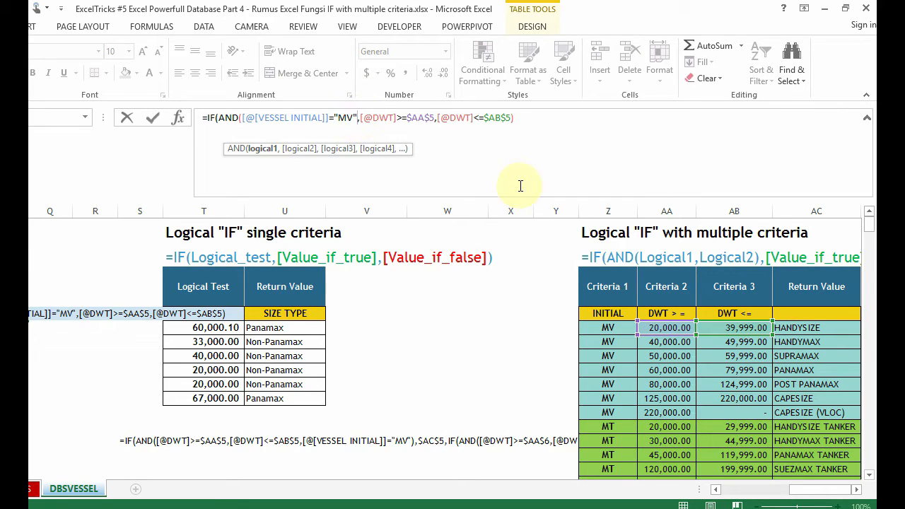
pyautogui.press('BackSpace')
pyautogui.press('BackSpace')
pyautogui.press('BackSpace')
pyautogui.press('BackSpace')
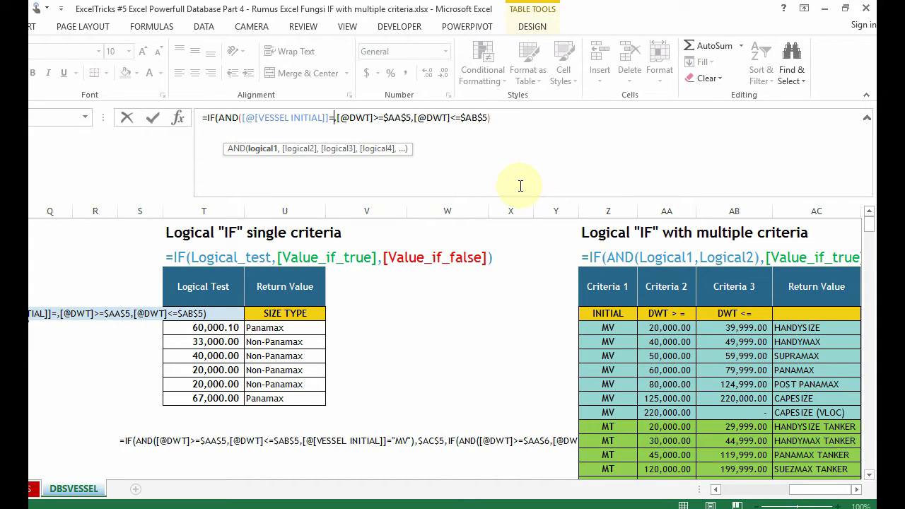
pyautogui.click(600, 327)
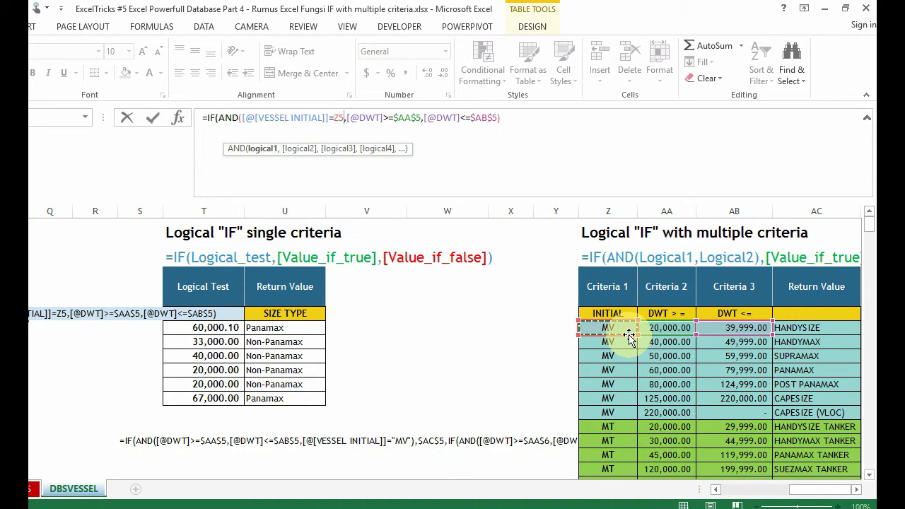
pyautogui.press('F4')
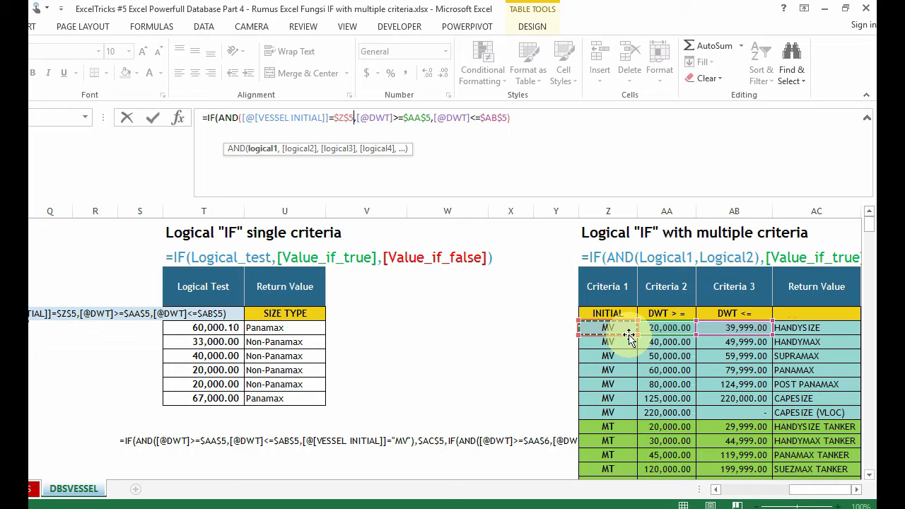
# Step: Add the HANDYSIZE return value as the absolute reference $AC$5 for the value if true, with a comma before and after it
pyautogui.click(528, 121)
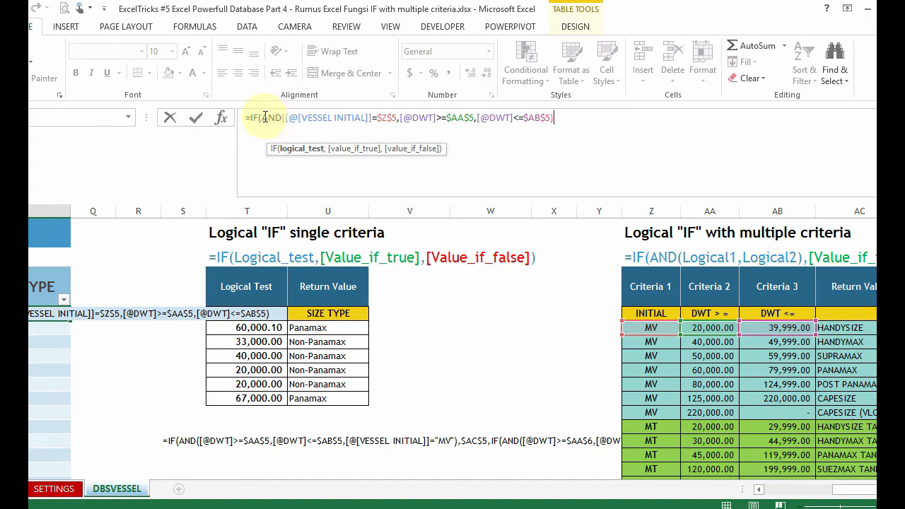
pyautogui.moveTo(262, 118); pyautogui.dragTo(571, 121)
pyautogui.click(569, 119)
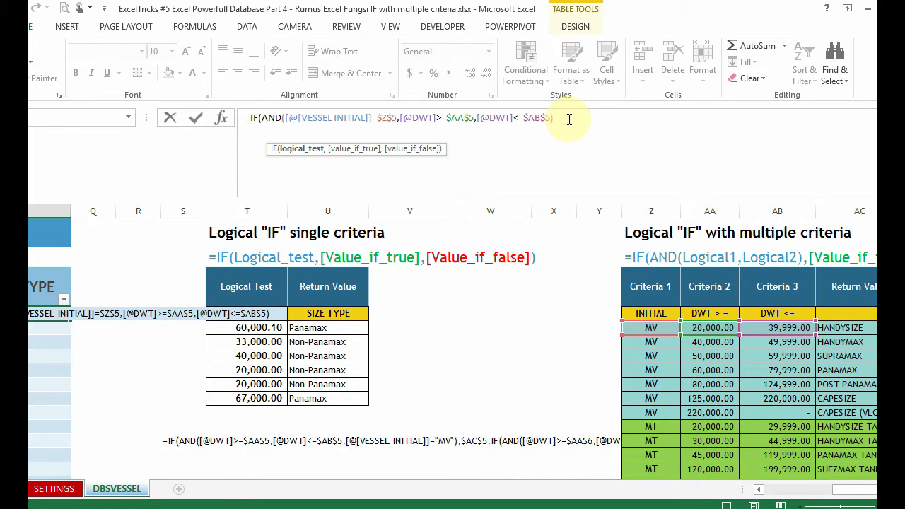
pyautogui.write(',')
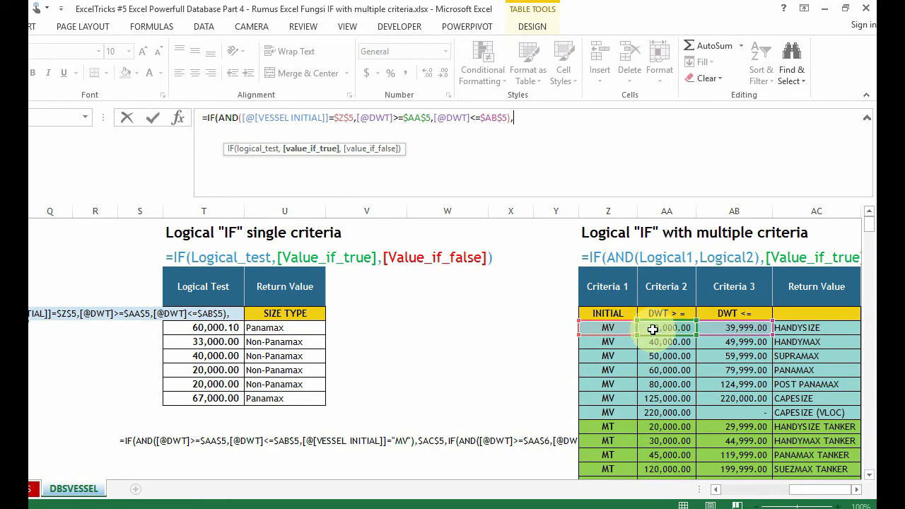
pyautogui.click(784, 327)
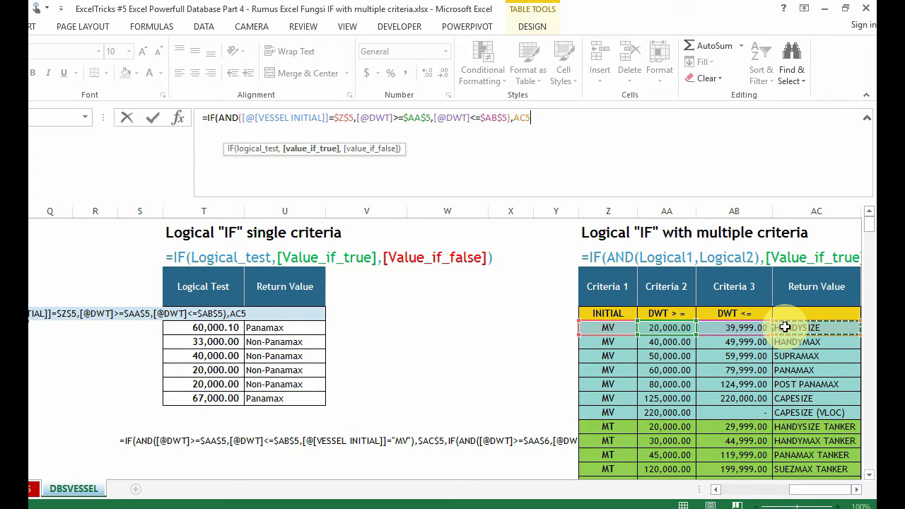
pyautogui.press('F4')
pyautogui.write(',')
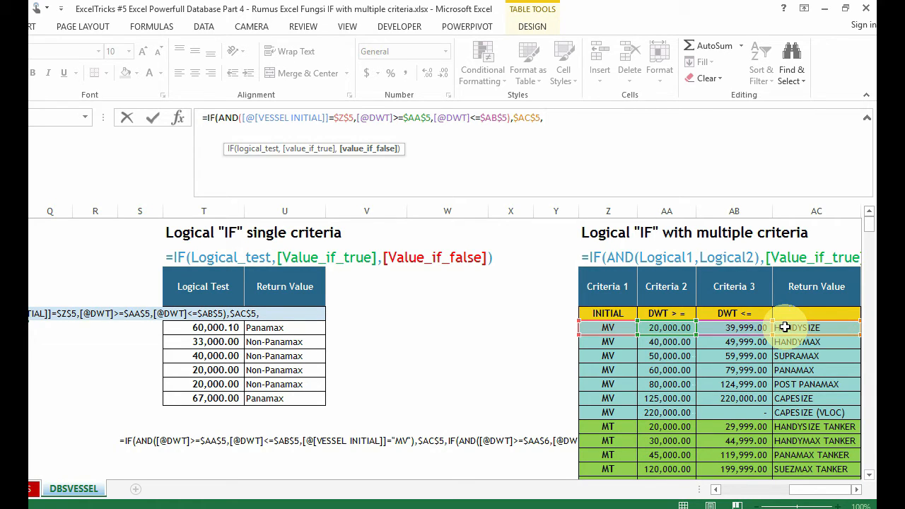
# Step: Set the value if false to an empty text "", close the IF function and enter the formula in the SIZE TYPE column
pyautogui.write('"')
pyautogui.press('BackSpace')
pyautogui.press('BackSpace')
pyautogui.press('BackSpace')
pyautogui.press('Return')
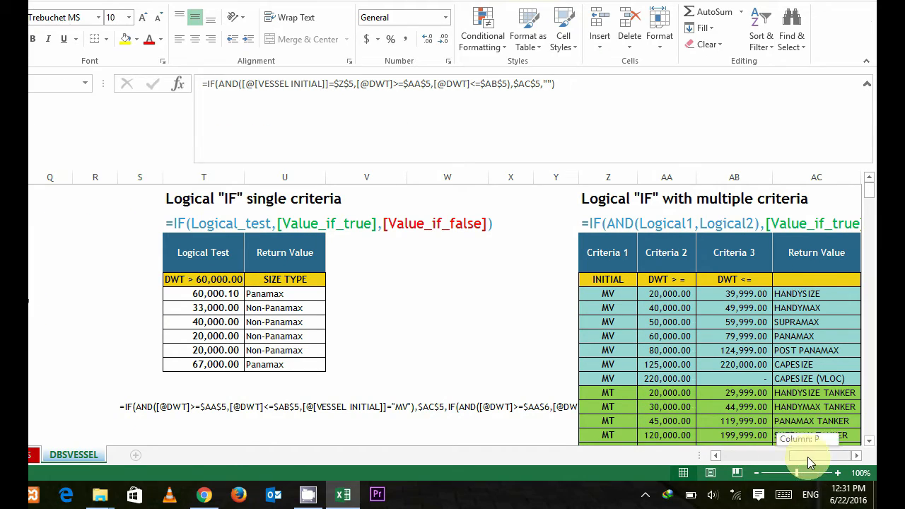
# Step: Look through the SIZE TYPE column to check which vessels the formula classifies
pyautogui.moveTo(807, 490); pyautogui.dragTo(785, 490)
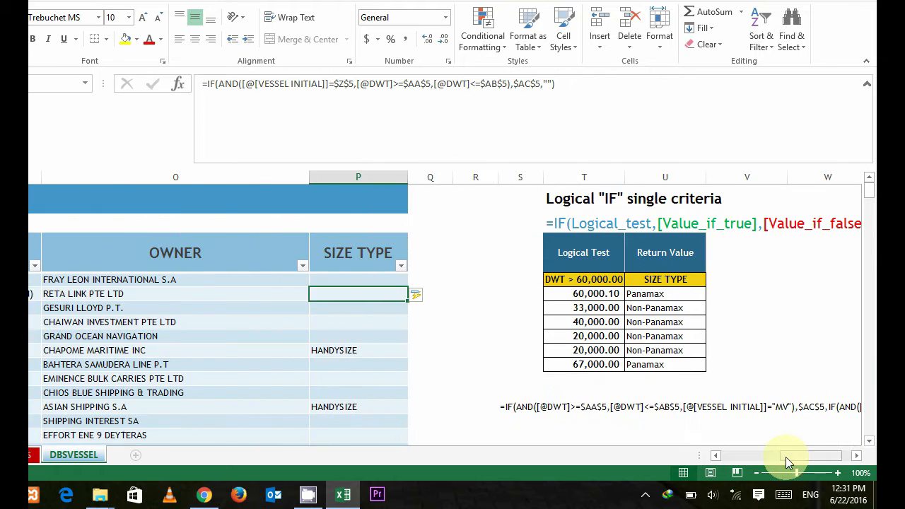
pyautogui.click(328, 335)
pyautogui.click(346, 307)
pyautogui.press('Down')
pyautogui.press('Down')
pyautogui.press('Down')
pyautogui.press('Down')
pyautogui.press('Down')
pyautogui.scroll(-15, 345, 311)
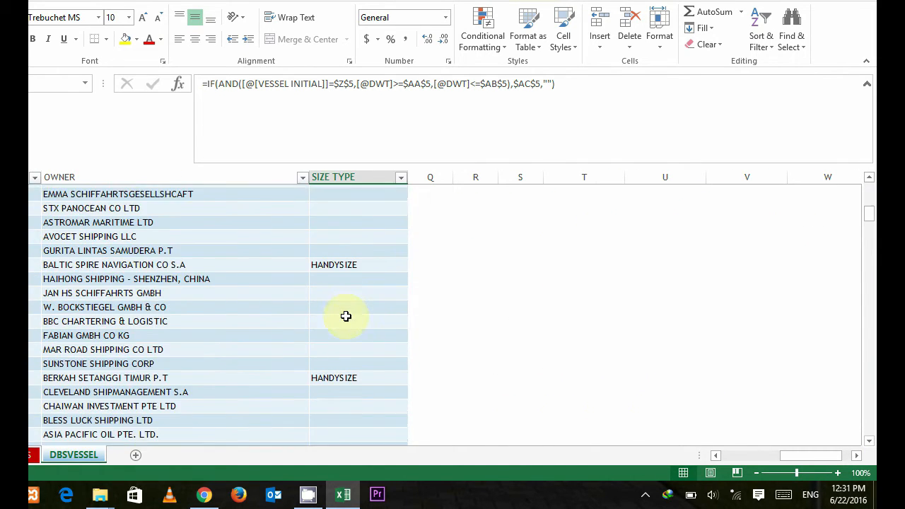
pyautogui.scroll(-12, 346, 316)
pyautogui.scroll(20, 346, 343)
pyautogui.click(375, 280)
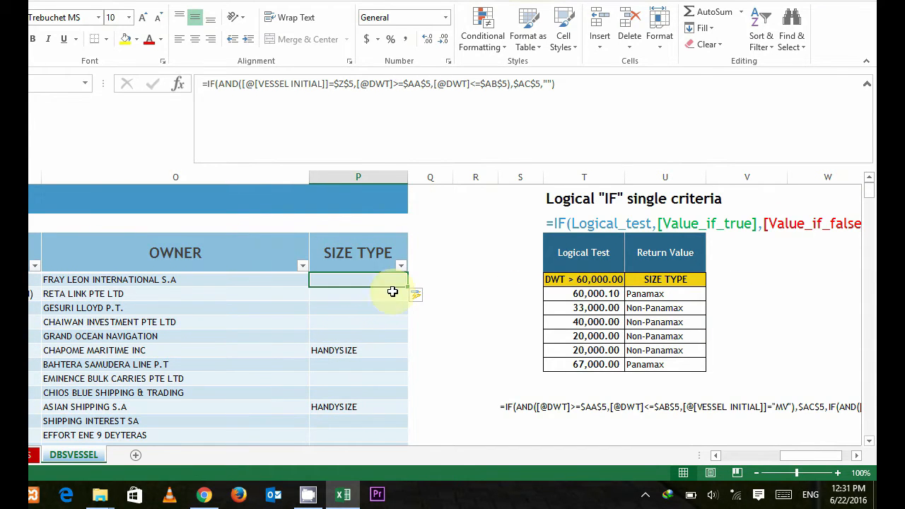
# Step: Review the HANDYSIZE criteria row Z5:AC5 and compare it with the first SIZE TYPE cells
pyautogui.moveTo(790, 459); pyautogui.dragTo(808, 461)
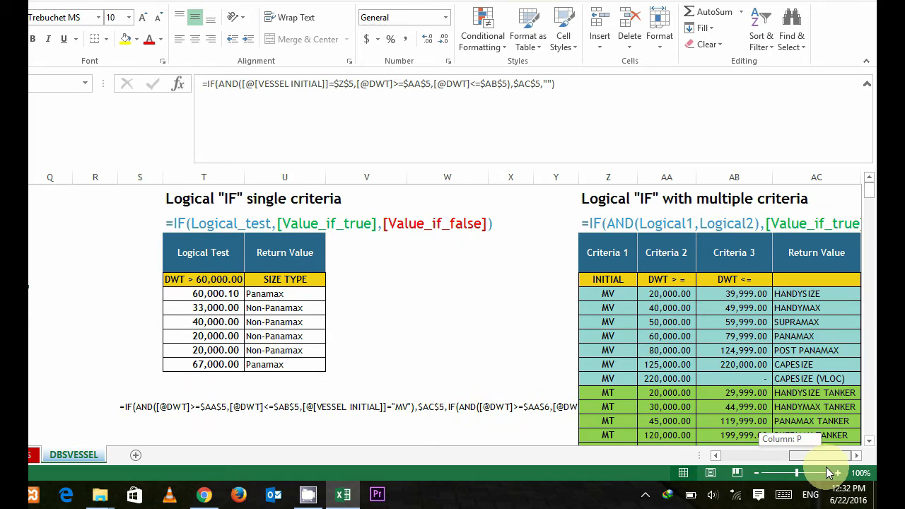
pyautogui.moveTo(606, 294); pyautogui.dragTo(798, 292)
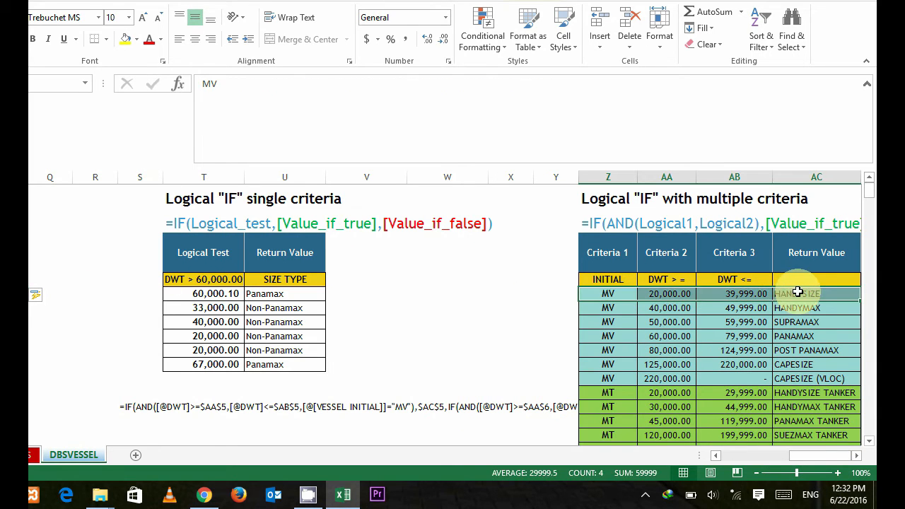
pyautogui.click(750, 322)
pyautogui.moveTo(813, 452); pyautogui.dragTo(790, 458)
pyautogui.click(368, 308)
pyautogui.click(357, 278)
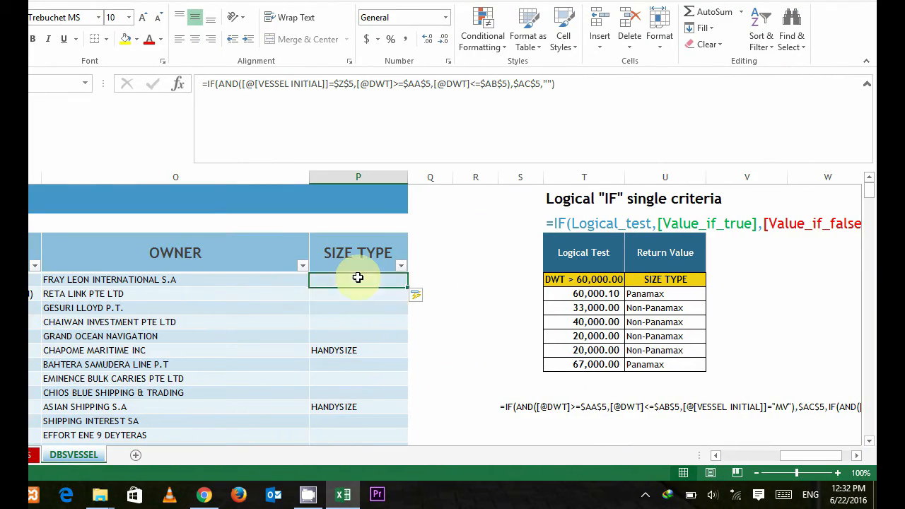
# Step: Examine the GT and DWT values of vessels further down the table to judge the SIZE TYPE classification
pyautogui.click(353, 350)
pyautogui.scroll(-10, 353, 352)
pyautogui.scroll(-4, 354, 352)
pyautogui.moveTo(793, 457); pyautogui.dragTo(767, 465)
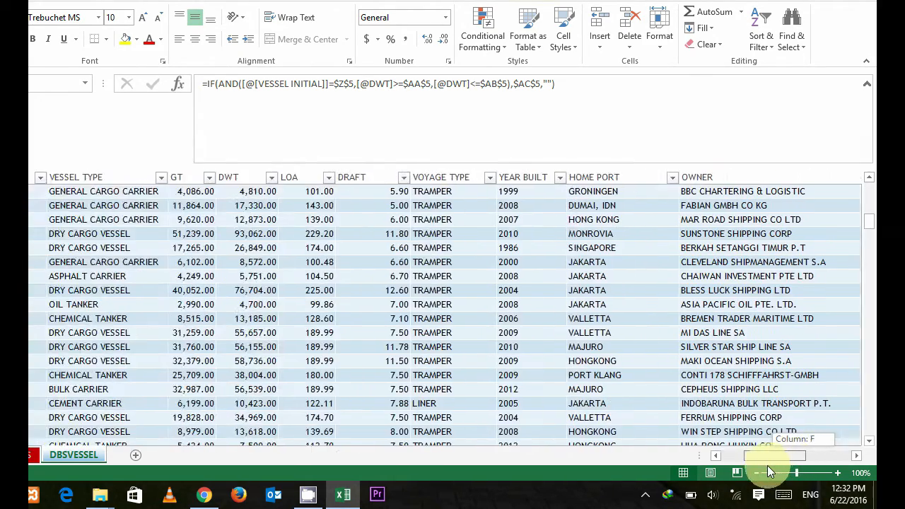
pyautogui.click(186, 347)
pyautogui.scroll(-3, 187, 347)
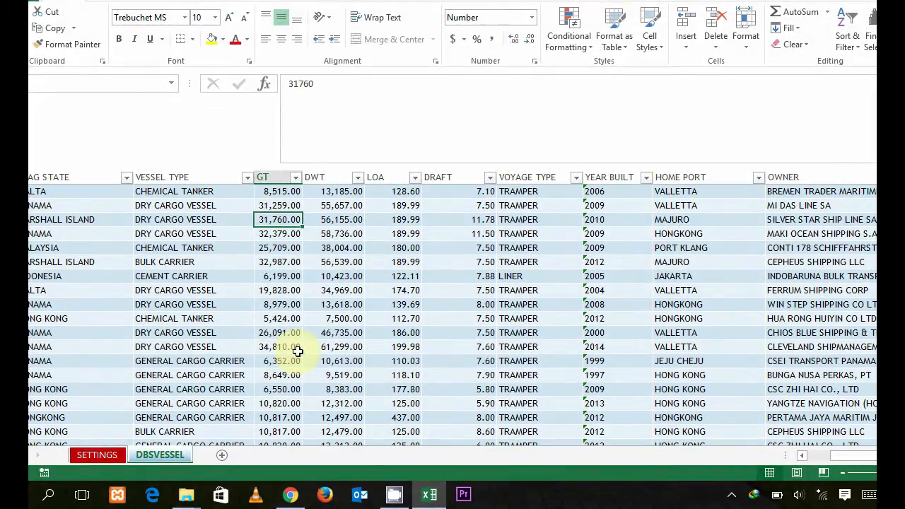
pyautogui.click(340, 359)
pyautogui.moveTo(764, 456); pyautogui.dragTo(800, 458)
pyautogui.scroll(10, 601, 305)
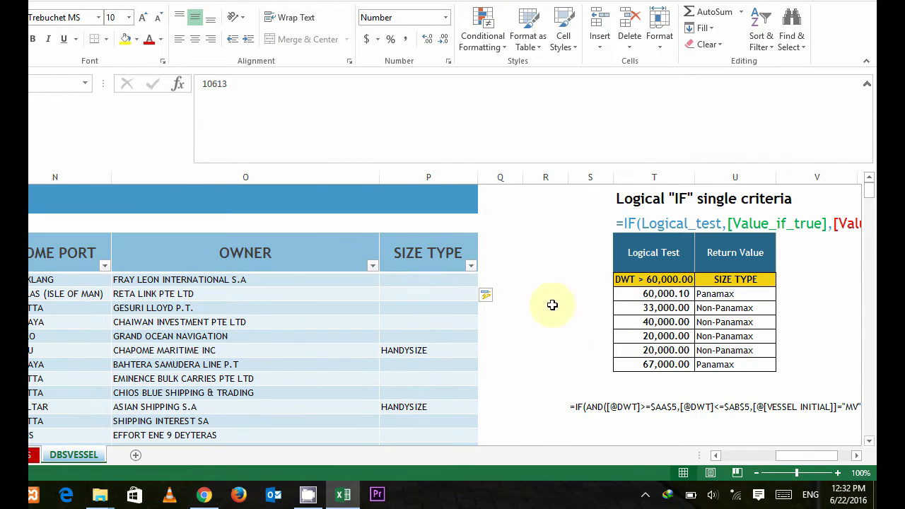
# Step: Reopen the first SIZE TYPE cell's formula and remove the empty text and closing parenthesis after $AC$5, keeping the comma
pyautogui.click(447, 278)
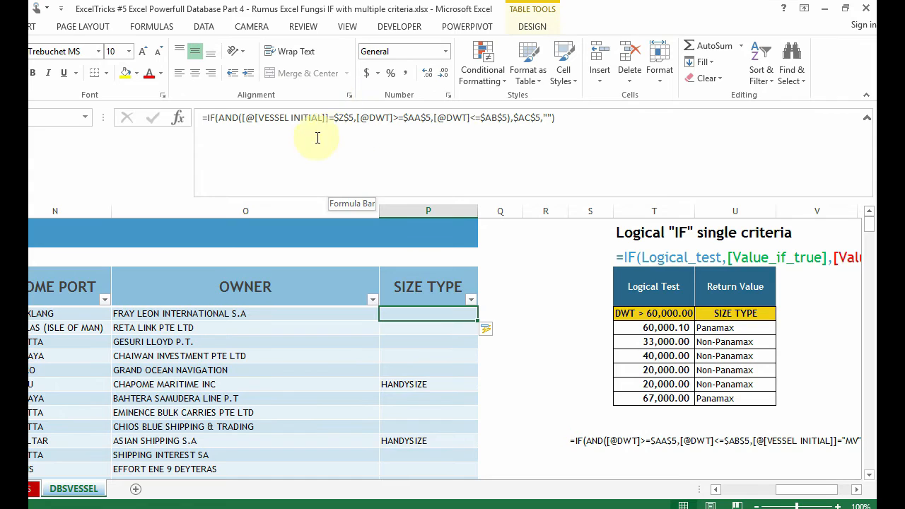
pyautogui.click(589, 116)
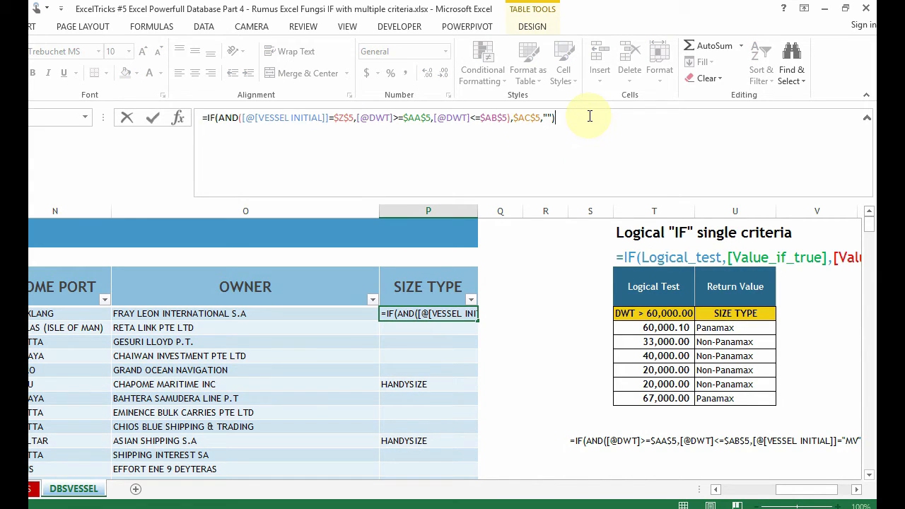
pyautogui.click(525, 117)
pyautogui.moveTo(786, 489); pyautogui.dragTo(811, 489)
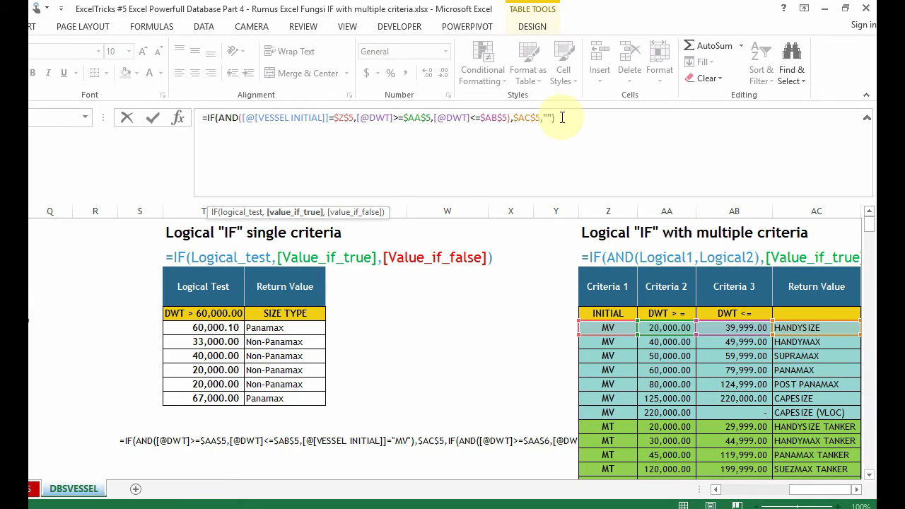
pyautogui.click(562, 83)
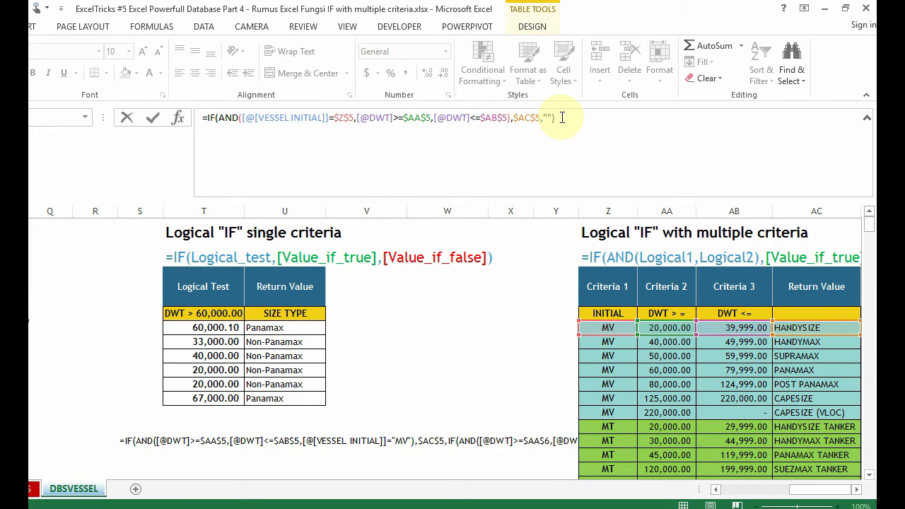
pyautogui.press('BackSpace')
pyautogui.press('BackSpace')
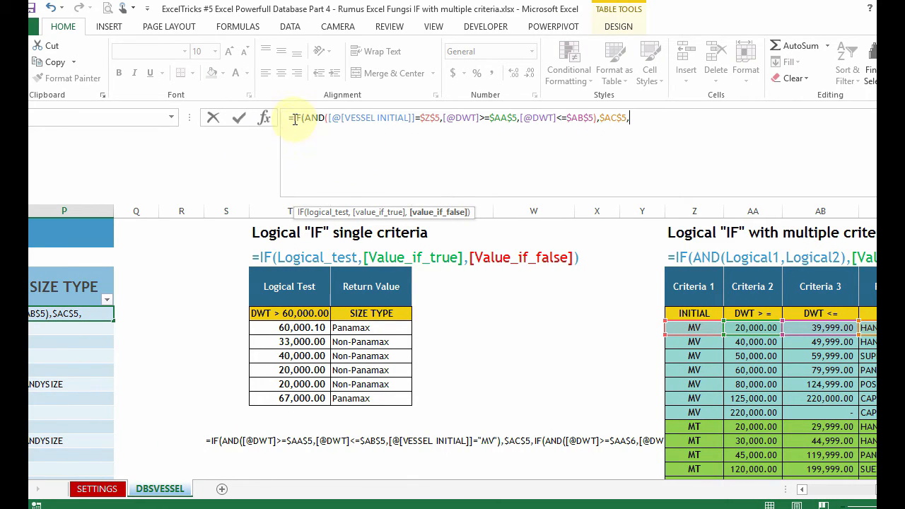
# Step: Copy the IF(AND(...) expression through $AC$5, without the equals sign, and paste it as the value if false
pyautogui.moveTo(297, 118); pyautogui.dragTo(615, 139)
pyautogui.hotkey('ctrl', 'c')
pyautogui.click(649, 116)
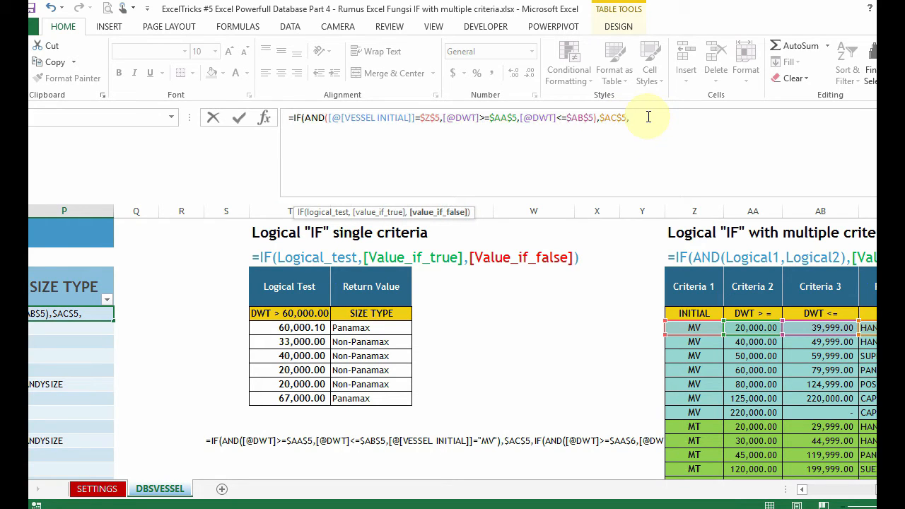
pyautogui.hotkey('ctrl', 'v')
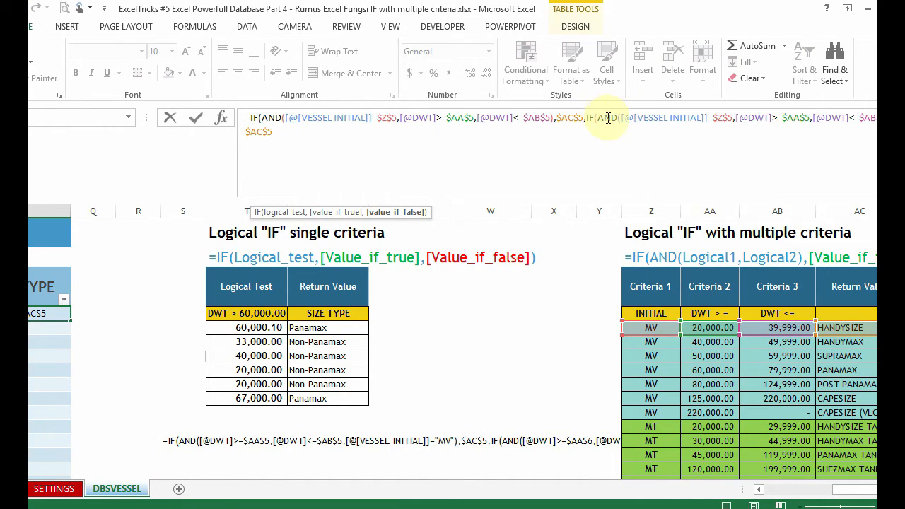
# Step: Replace $Z$5 in the nested IF's first condition with the absolute reference $Z$6 to the HANDYMAX row's initial
pyautogui.click(654, 117)
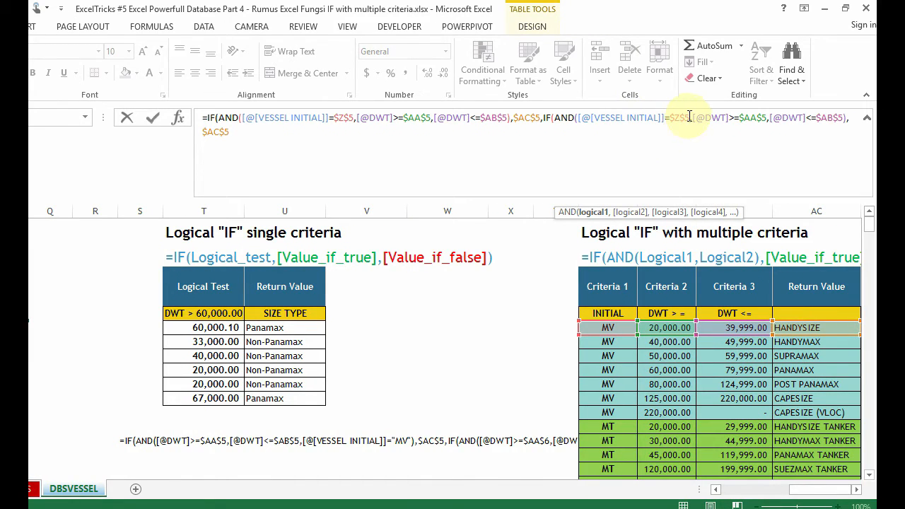
pyautogui.moveTo(698, 118); pyautogui.dragTo(671, 118)
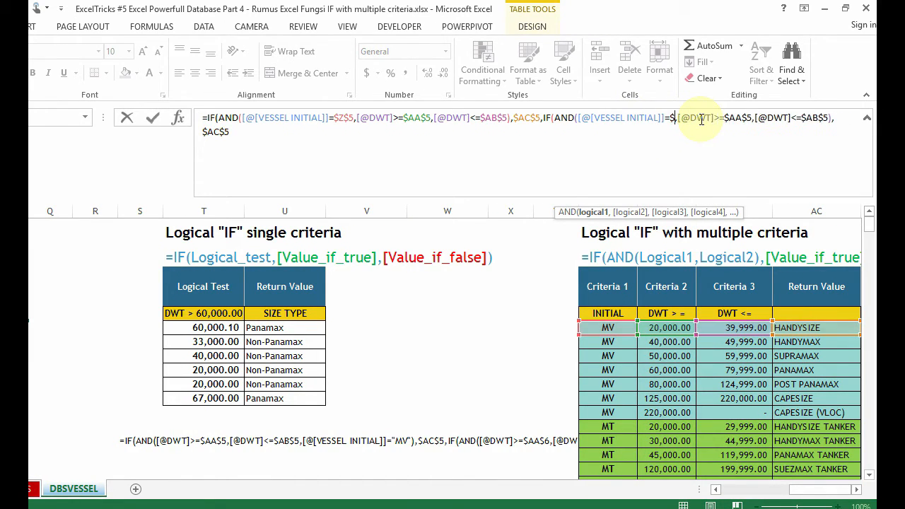
pyautogui.press('BackSpace')
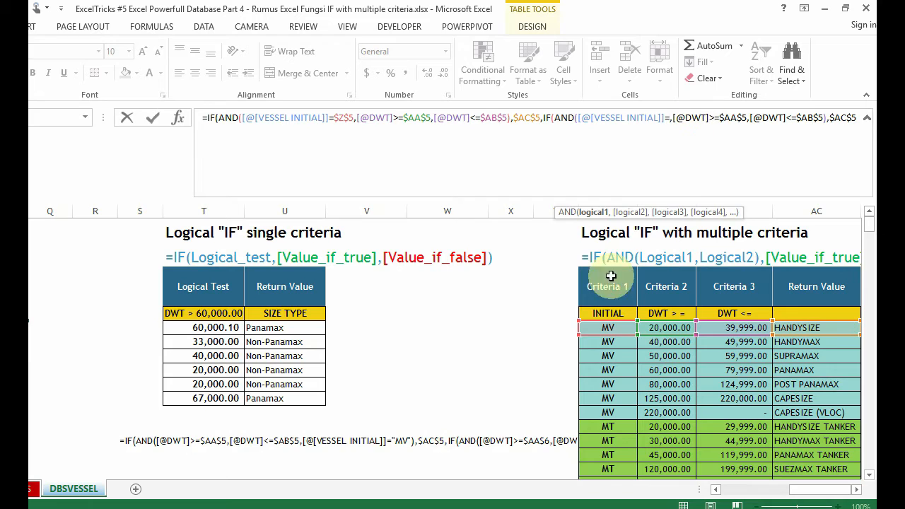
pyautogui.click(606, 341)
pyautogui.press('F4')
# Step: Replace $AA$5 in the nested IF's second condition with the HANDYMAX Criteria 2 limit as $AA$6
pyautogui.click(740, 118)
pyautogui.press('Delete')
pyautogui.press('Delete')
pyautogui.press('Delete')
pyautogui.press('Delete')
pyautogui.press('Delete')
pyautogui.press('Delete')
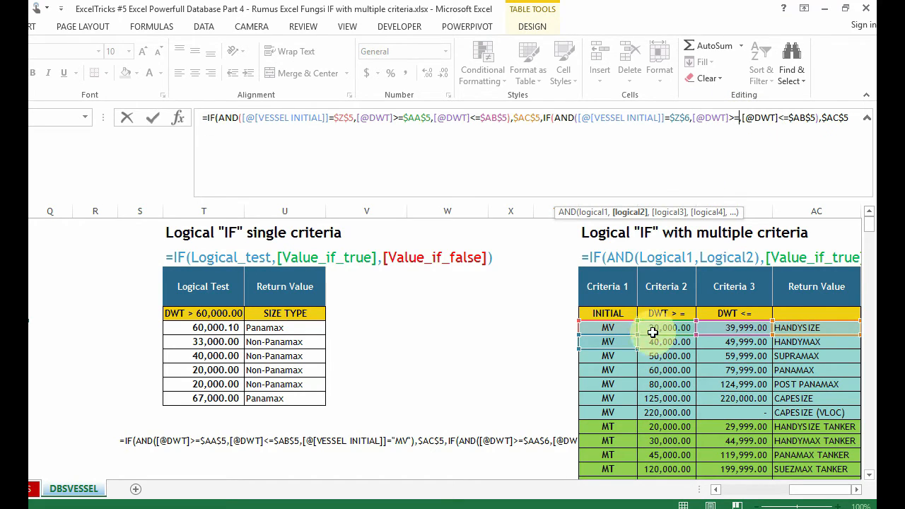
pyautogui.click(665, 341)
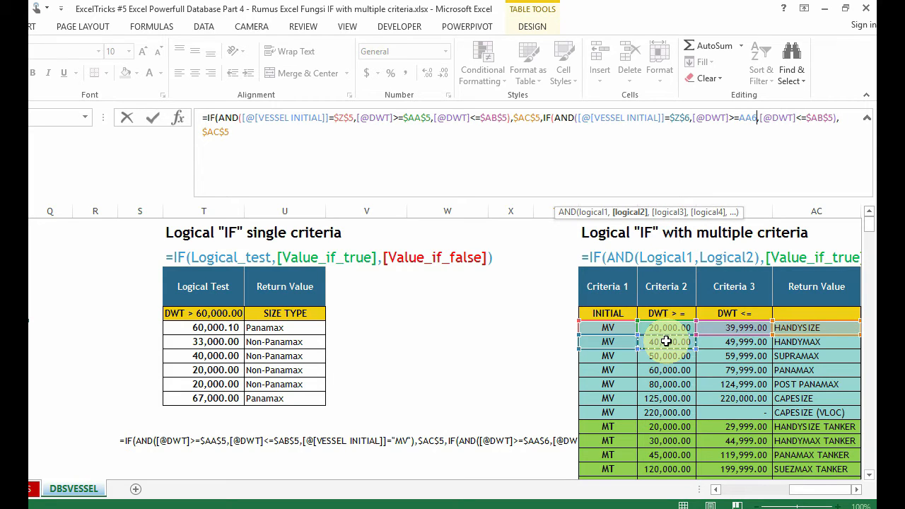
pyautogui.press('F4')
# Step: Replace $AB$5 in the nested IF's third condition with the HANDYMAX Criteria 3 limit as $AB$6
pyautogui.click(841, 118)
pyautogui.press('BackSpace')
pyautogui.press('BackSpace')
pyautogui.press('BackSpace')
pyautogui.press('BackSpace')
pyautogui.press('BackSpace')
pyautogui.press('BackSpace')
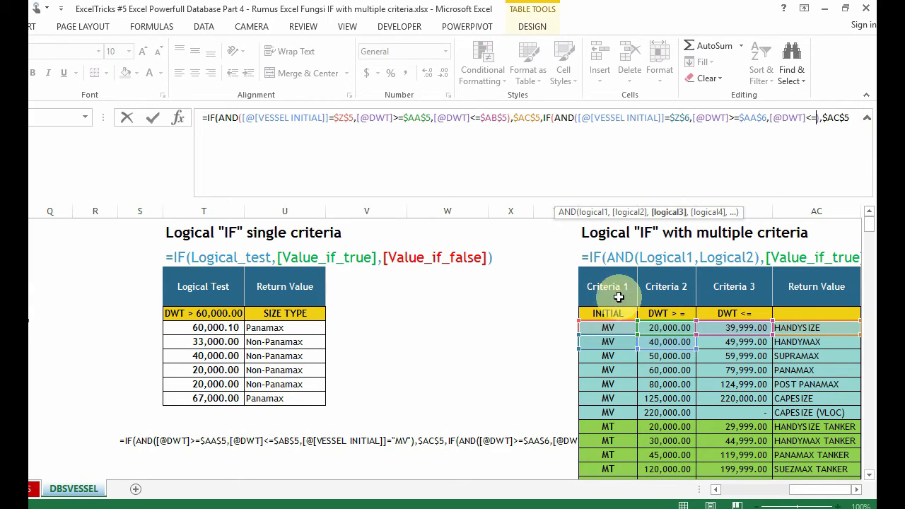
pyautogui.click(729, 343)
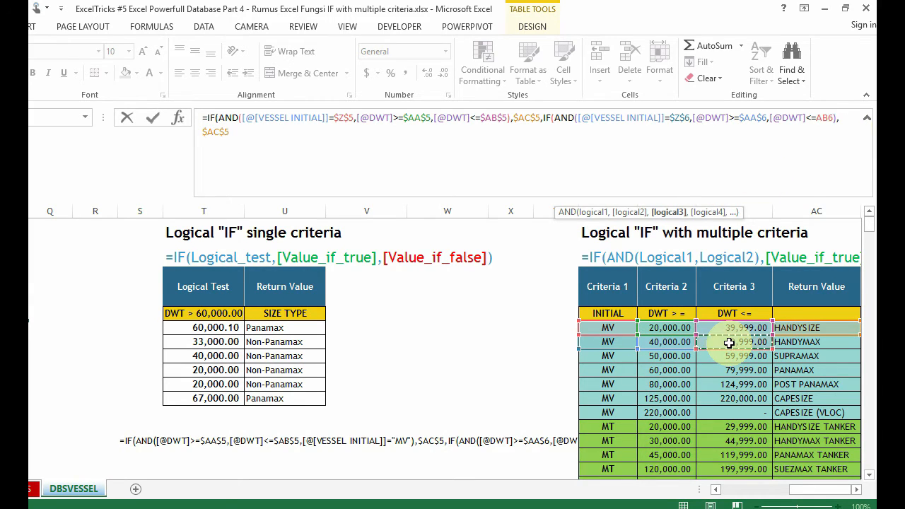
pyautogui.press('F4')
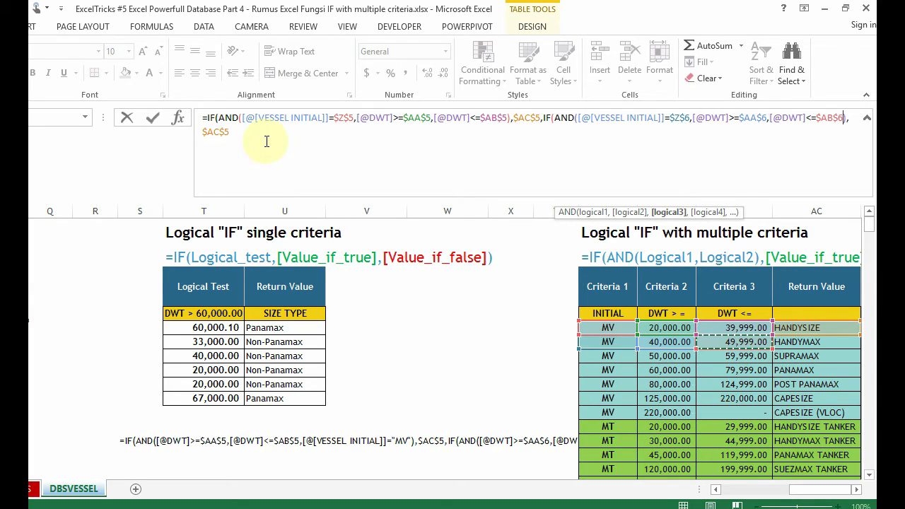
# Step: Replace $AC$5 in the nested IF's value if true with $AC$6 for HANDYMAX, followed by a comma for the value if false
pyautogui.click(266, 130)
pyautogui.press('BackSpace')
pyautogui.press('BackSpace')
pyautogui.press('BackSpace')
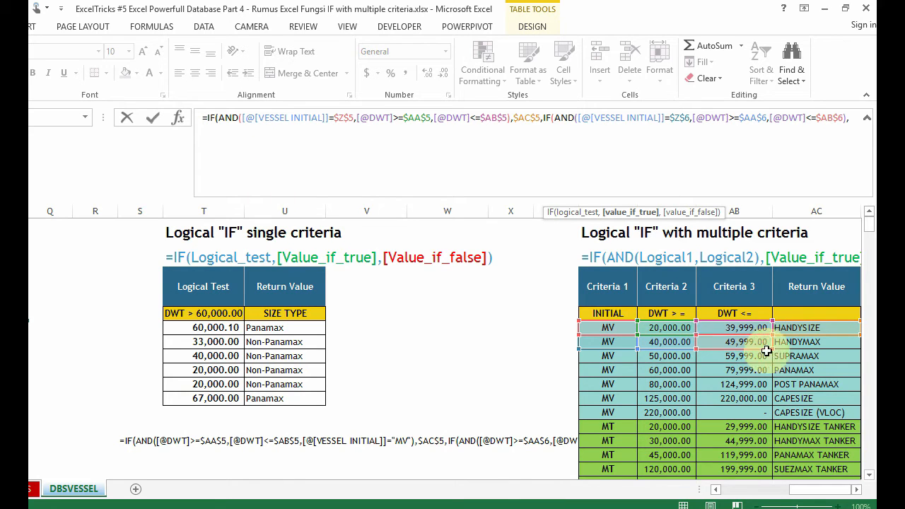
pyautogui.click(799, 342)
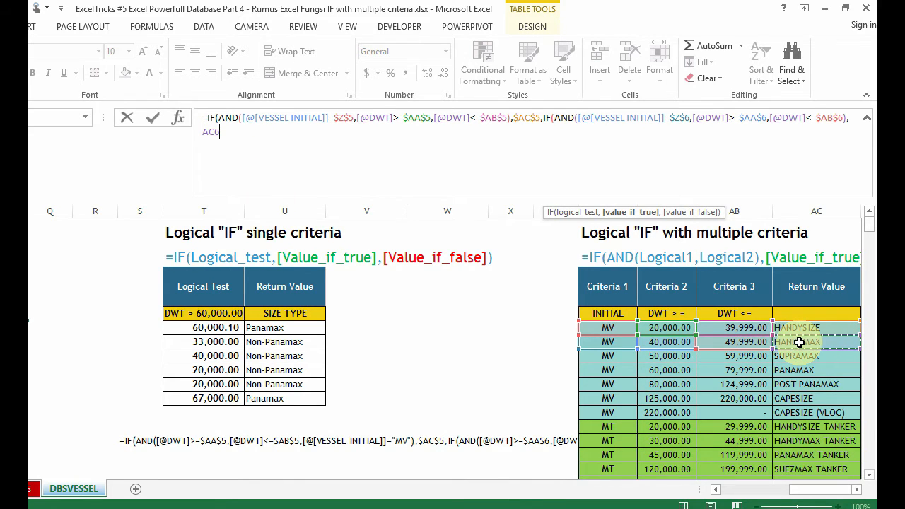
pyautogui.press('F4')
pyautogui.write(',')
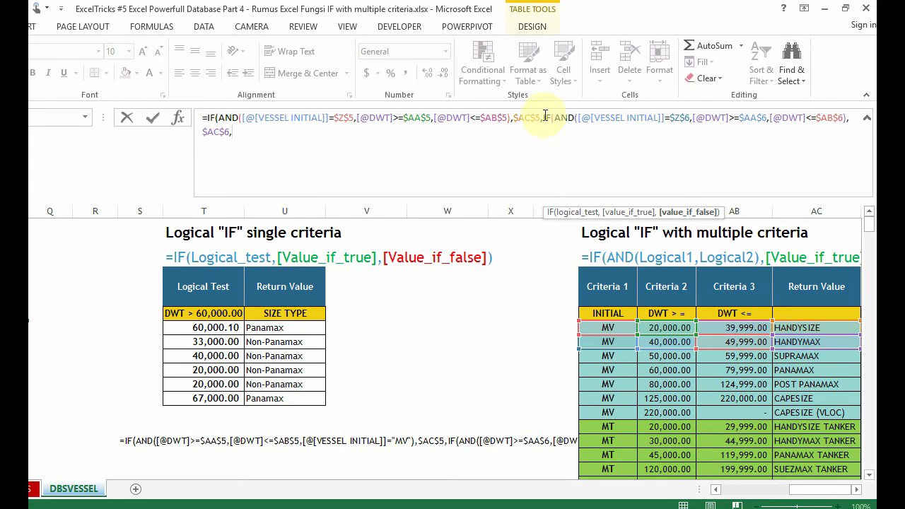
# Step: Copy the first IF(AND(...) expression through $AC$5 and paste it after $AC$6 as the value if false
pyautogui.moveTo(251, 115); pyautogui.dragTo(557, 163)
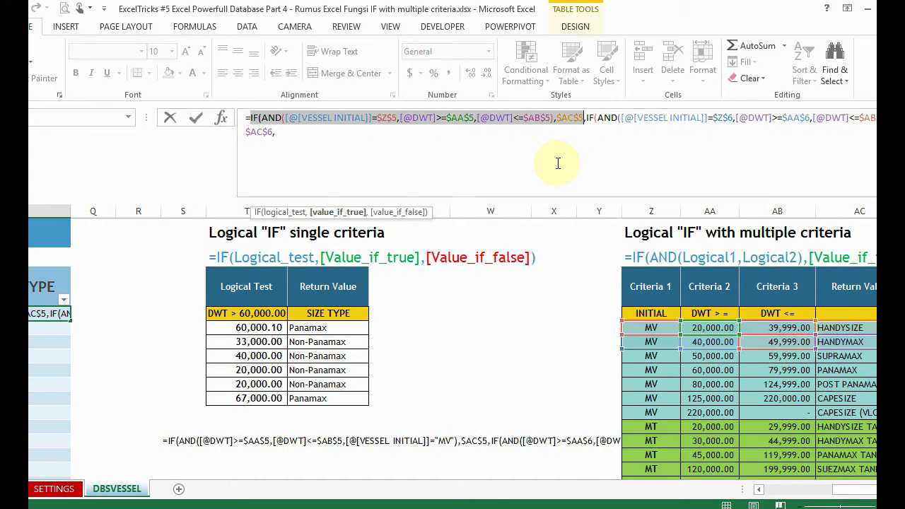
pyautogui.click(314, 127)
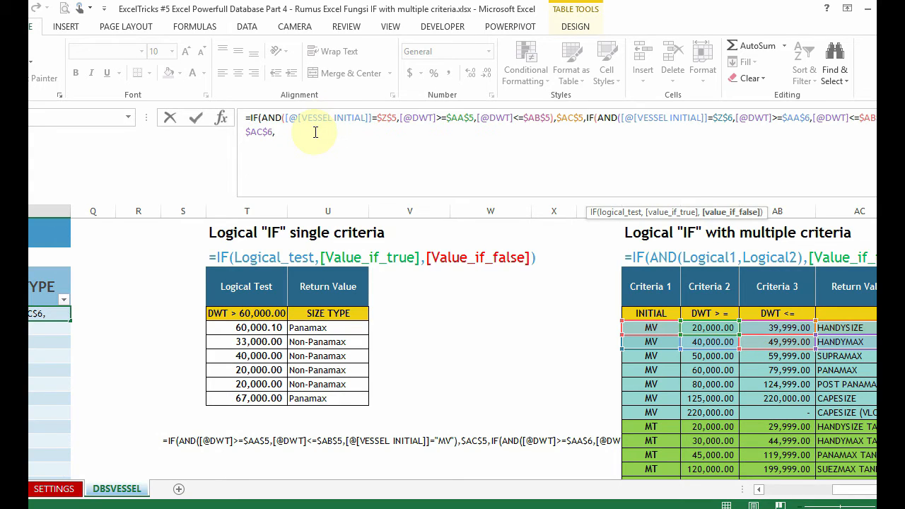
pyautogui.hotkey('ctrl', 'v')
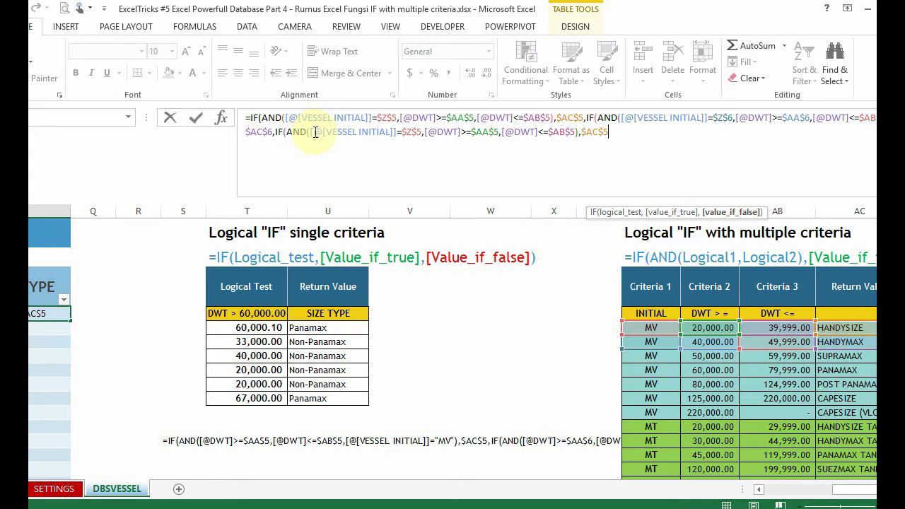
# Step: Replace $Z$5 in the third IF's first condition with the absolute reference $Z$7 to the SUPRAMAX row's initial
pyautogui.click(422, 131)
pyautogui.press('BackSpace')
pyautogui.press('BackSpace')
pyautogui.press('BackSpace')
pyautogui.press('BackSpace')
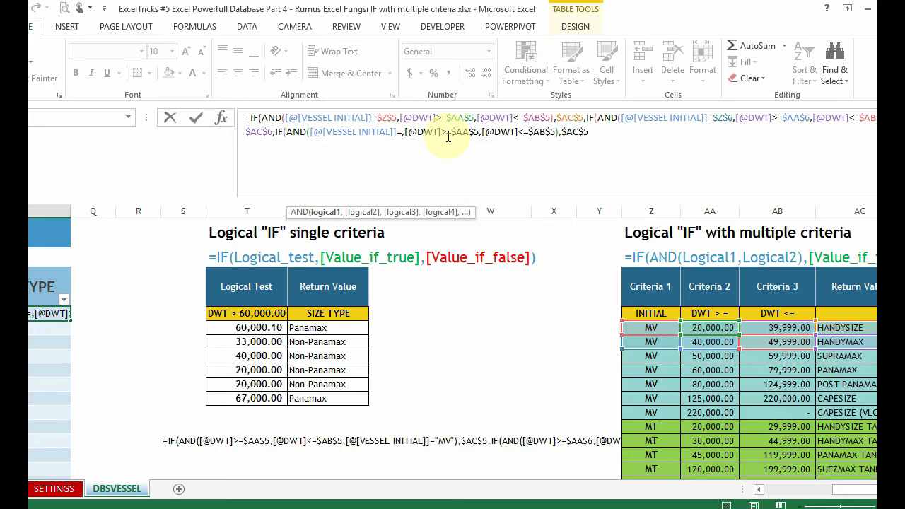
pyautogui.click(651, 356)
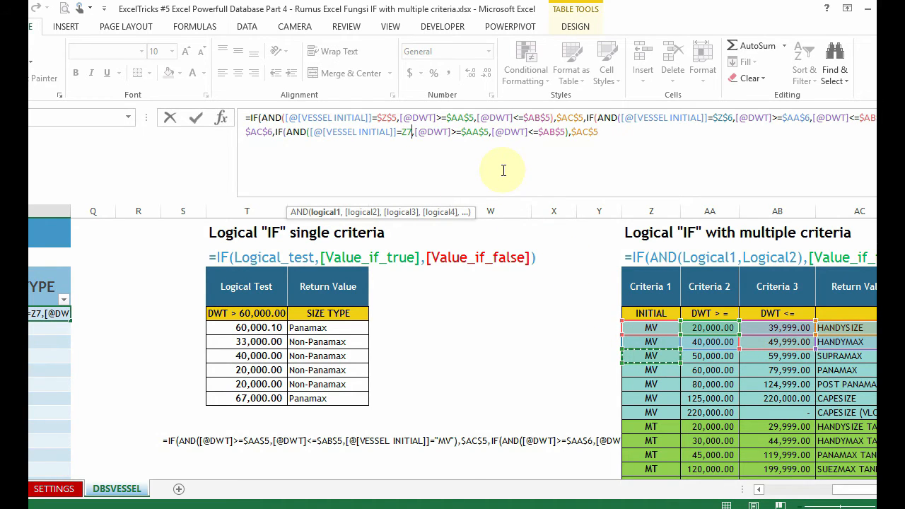
pyautogui.press('F4')
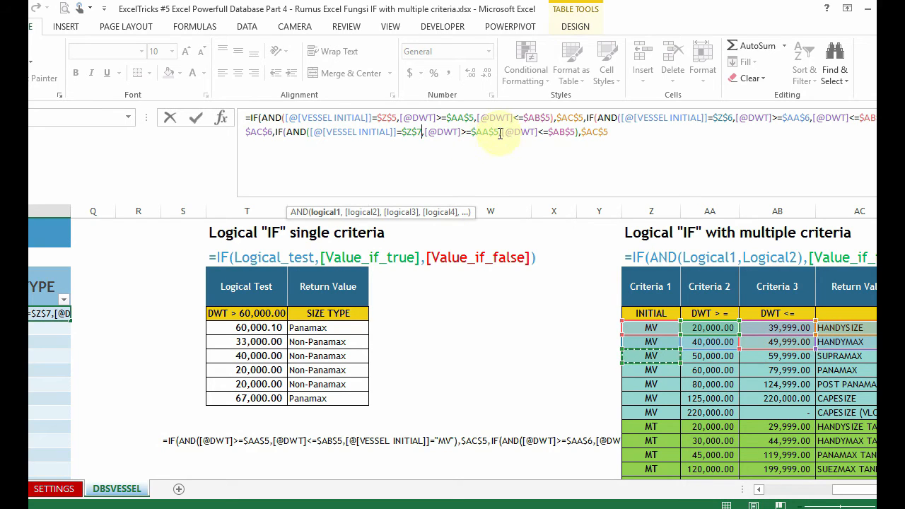
# Step: Replace $AA$5 in the third IF's second condition with the SUPRAMAX Criteria 2 limit as $AA$7
pyautogui.click(499, 133)
pyautogui.press('BackSpace')
pyautogui.press('BackSpace')
pyautogui.press('BackSpace')
pyautogui.press('BackSpace')
pyautogui.press('BackSpace')
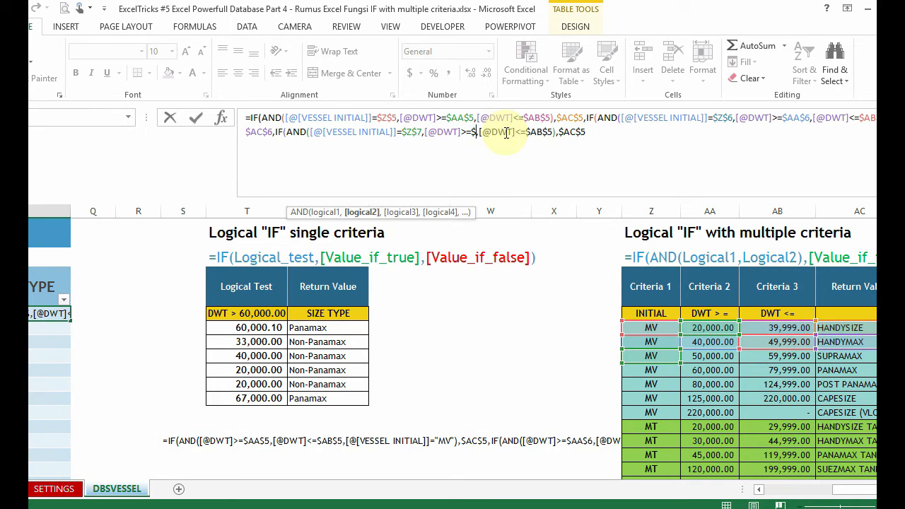
pyautogui.click(676, 356)
pyautogui.press('F4')
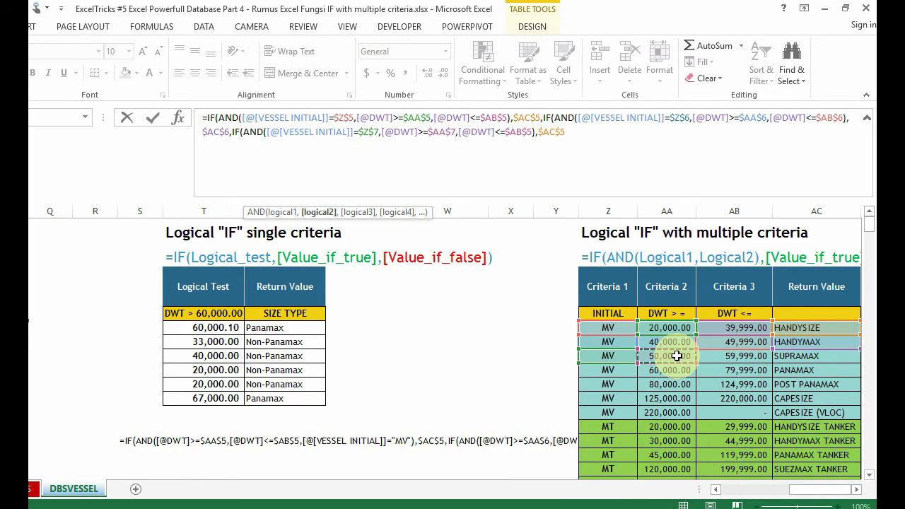
# Step: Replace $AB$5 in the third IF's third condition with the SUPRAMAX Criteria 3 limit as $AB$7
pyautogui.click(532, 136)
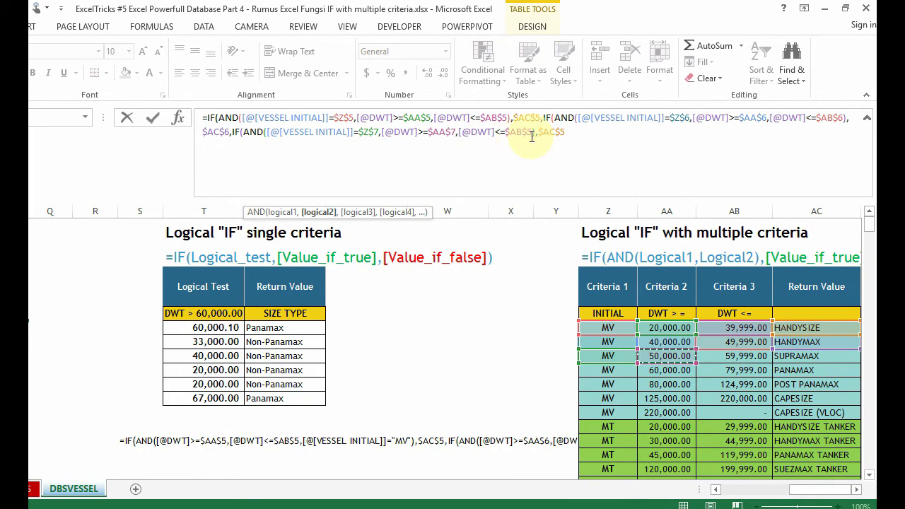
pyautogui.click(533, 134)
pyautogui.press('BackSpace')
pyautogui.press('BackSpace')
pyautogui.press('BackSpace')
pyautogui.press('BackSpace')
pyautogui.press('BackSpace')
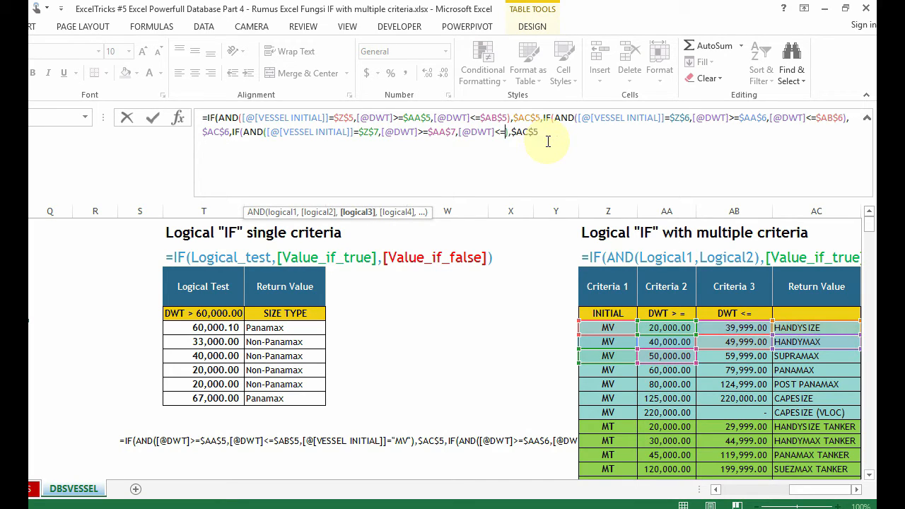
pyautogui.click(759, 357)
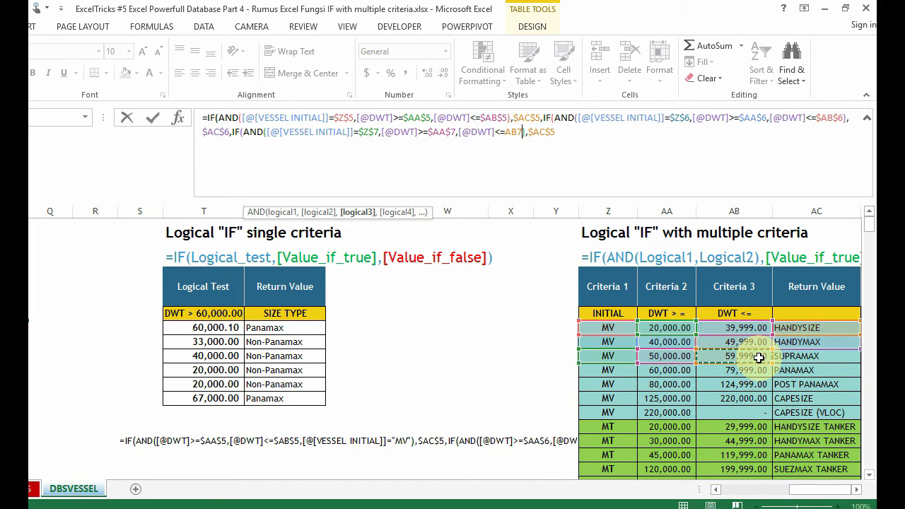
pyautogui.press('F4')
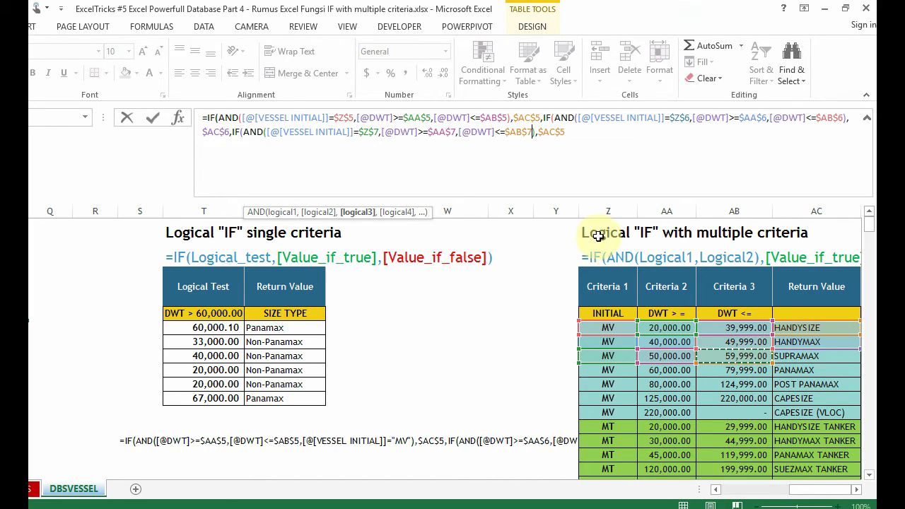
# Step: Replace $AC$5 in the third IF's value if true with AC7 and a comma, then discard the edit of P4's formula
pyautogui.click(576, 130)
pyautogui.press('BackSpace')
pyautogui.press('BackSpace')
pyautogui.press('BackSpace')
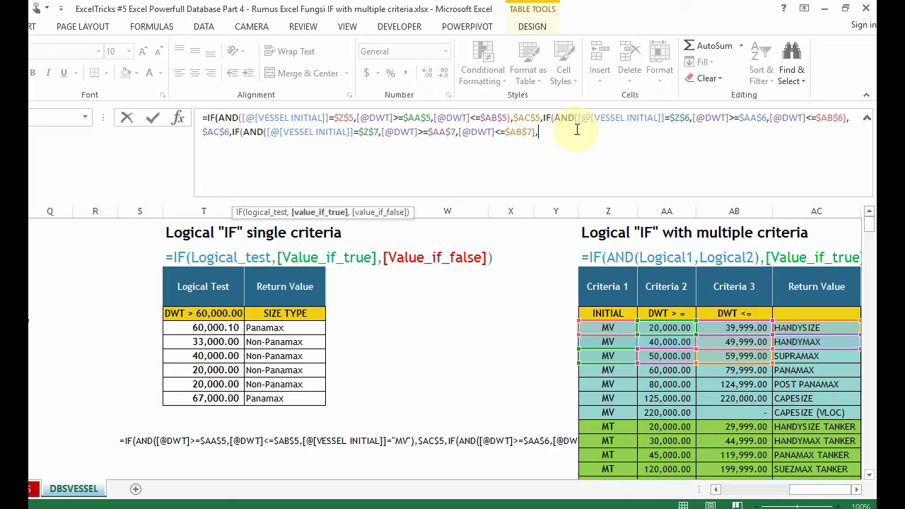
pyautogui.click(813, 356)
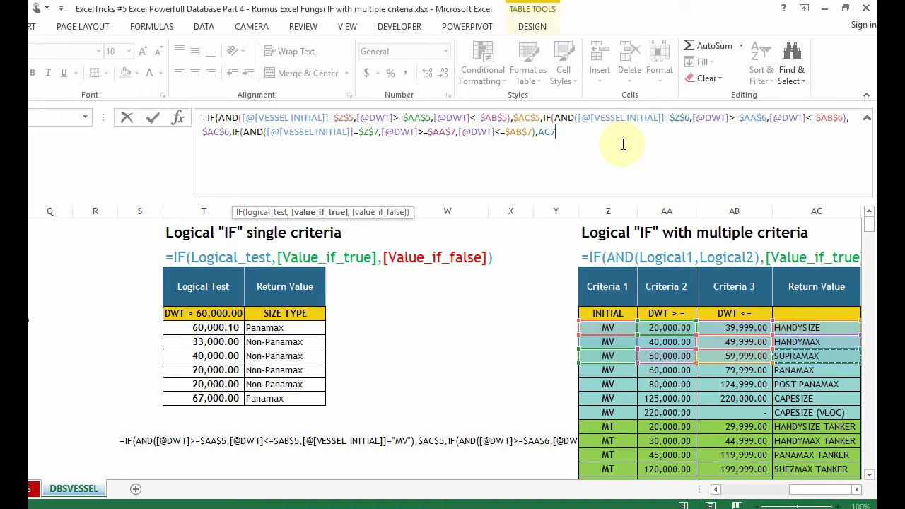
pyautogui.write(',')
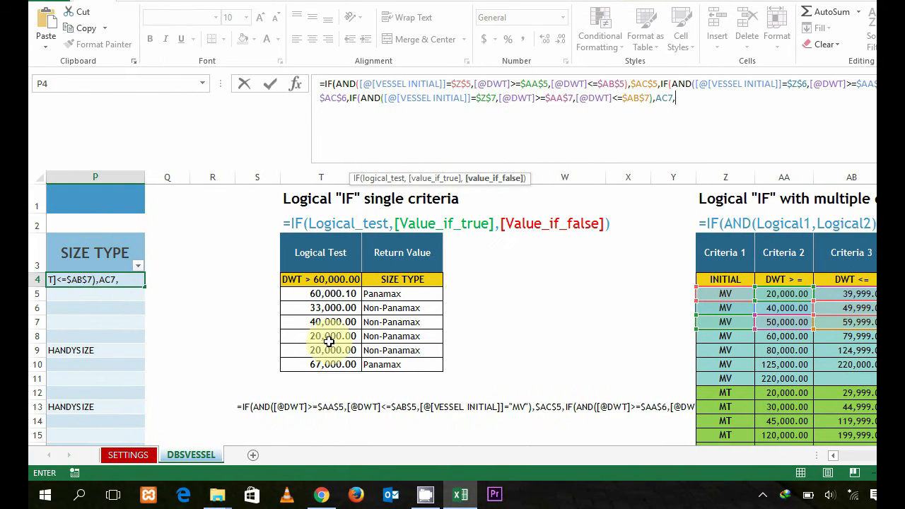
pyautogui.press('Return')
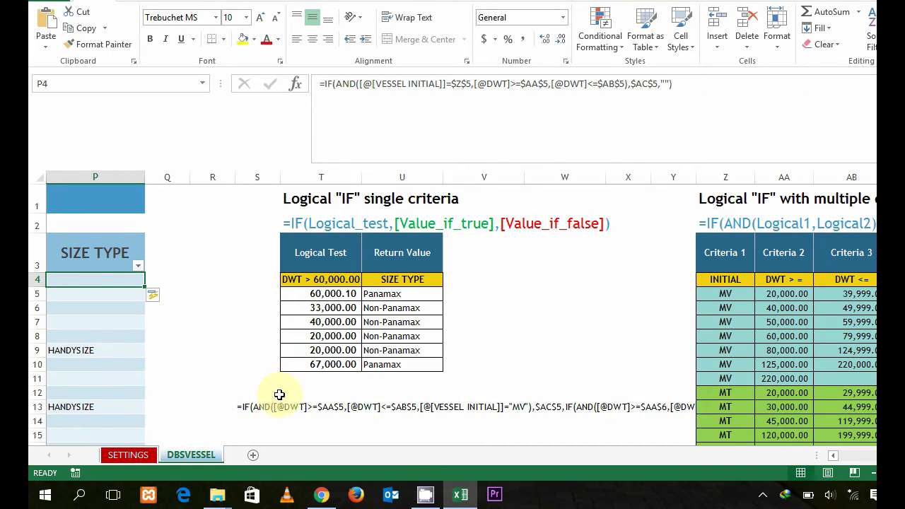
# Step: Copy the entire prepared nested IF formula text from cell S13, leaving the cell as it is
pyautogui.click(239, 405)
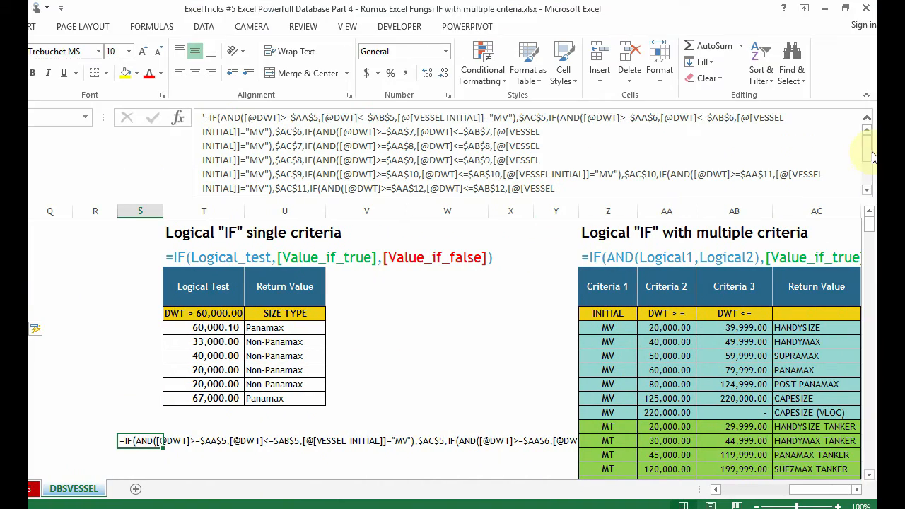
pyautogui.moveTo(869, 153); pyautogui.dragTo(868, 176)
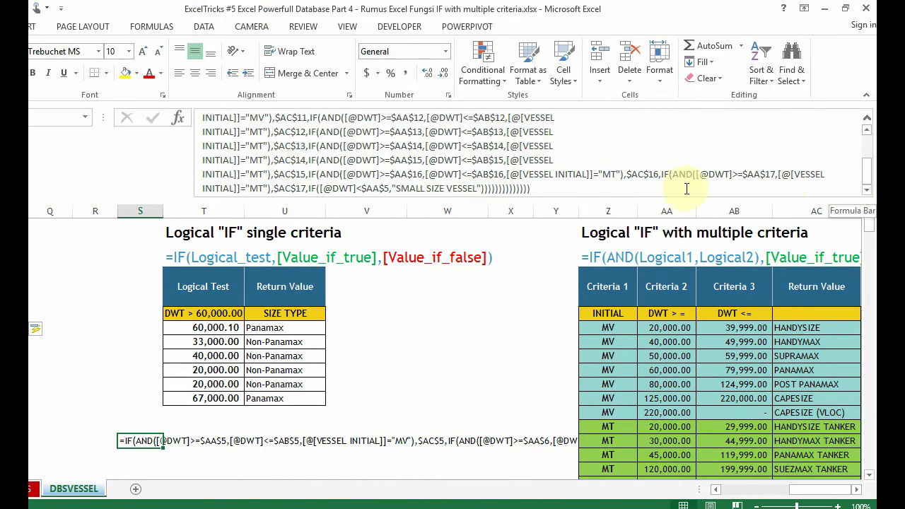
pyautogui.moveTo(542, 188); pyautogui.dragTo(171, 84)
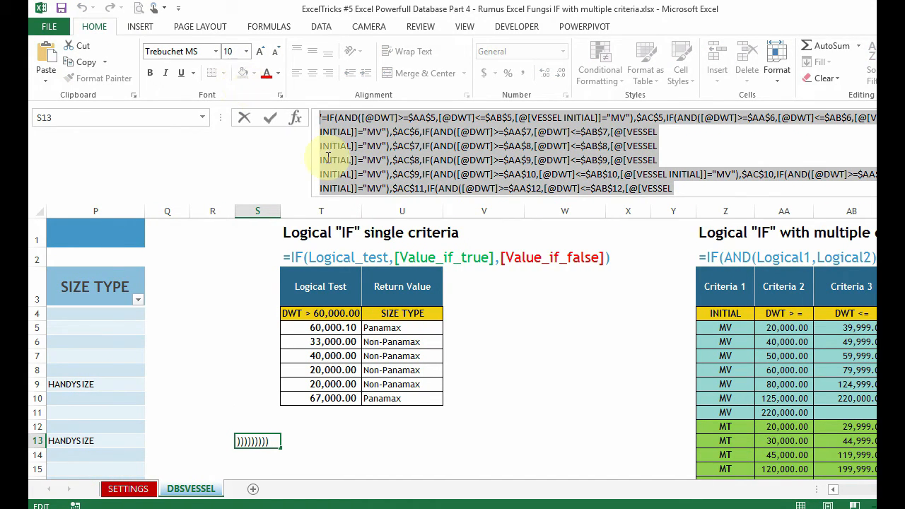
pyautogui.press('Escape')
# Step: Overwrite the formula in P4 with the copied nested IF text, remove its leading apostrophe, and enter it for the SIZE TYPE column
pyautogui.click(113, 314)
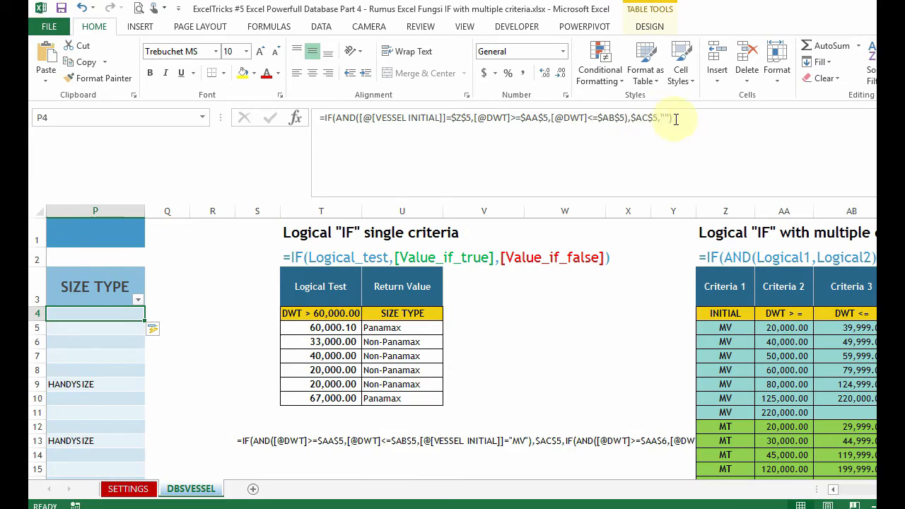
pyautogui.moveTo(672, 118); pyautogui.dragTo(280, 81)
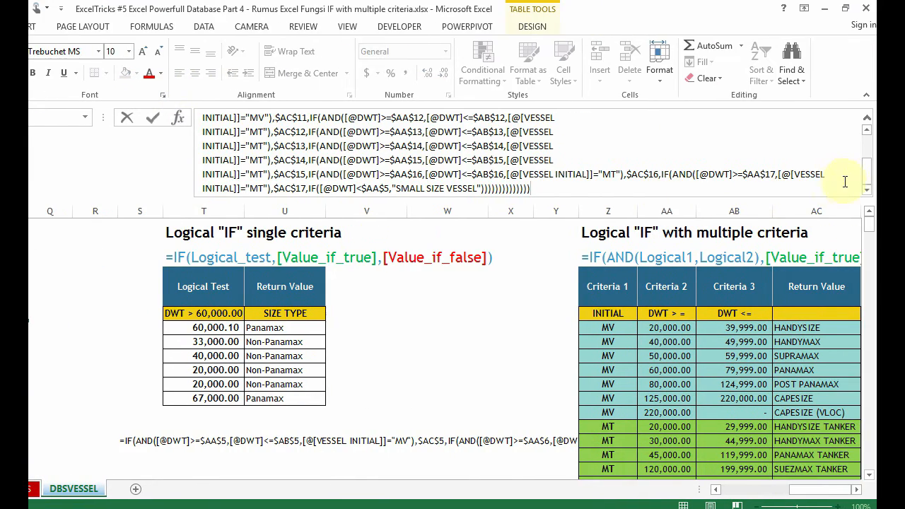
pyautogui.hotkey('ctrl', 'Home')
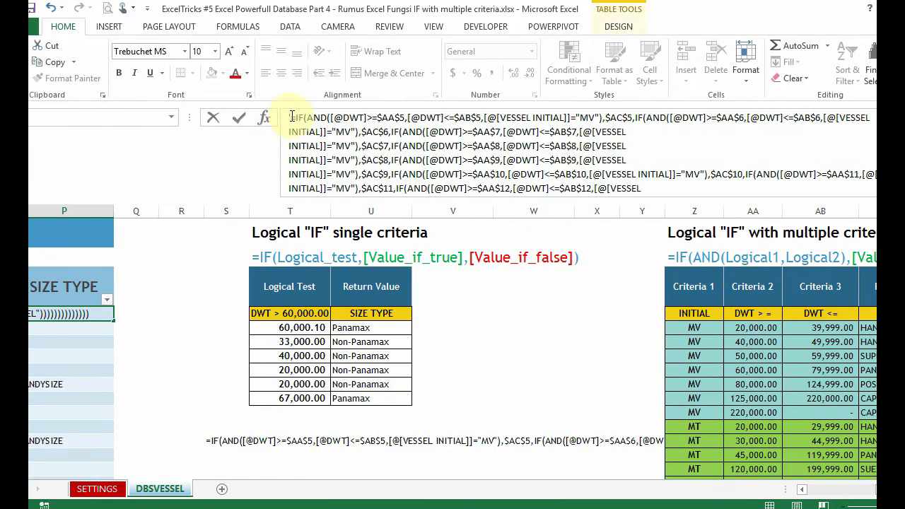
pyautogui.click(320, 118)
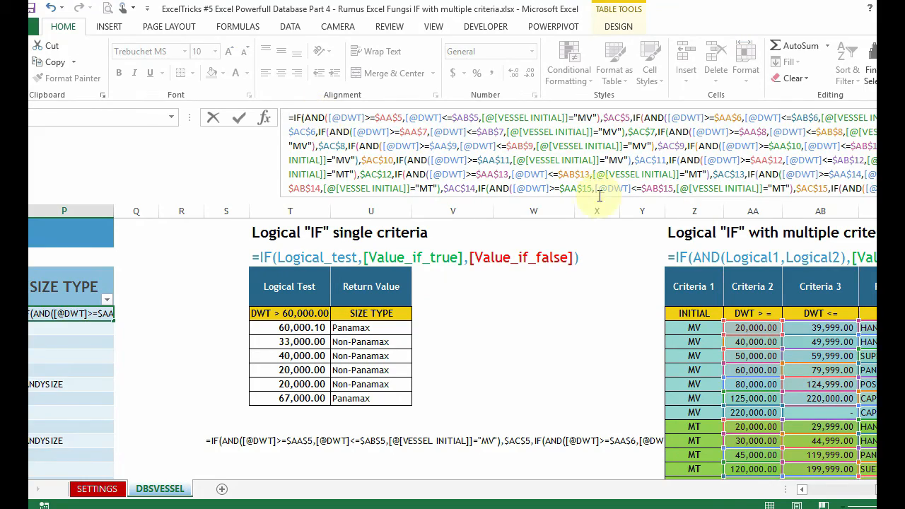
pyautogui.scroll(-2, 872, 158)
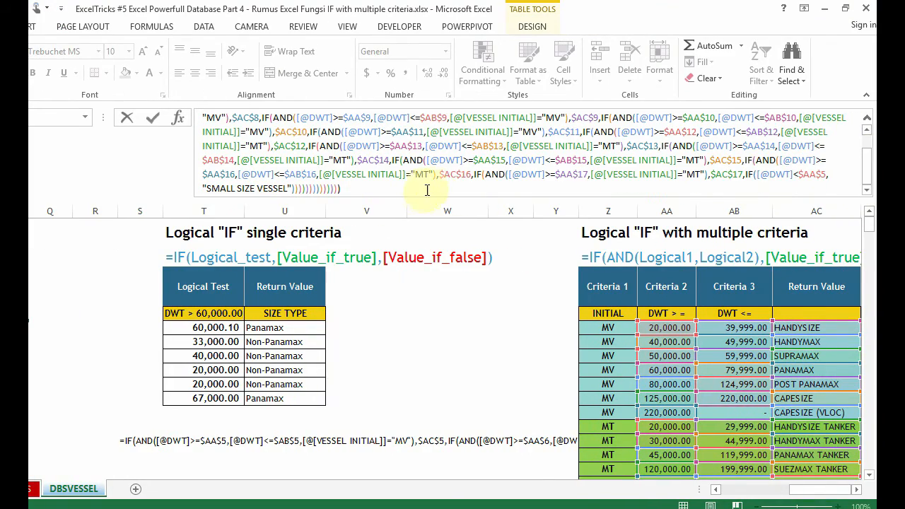
pyautogui.press('Return')
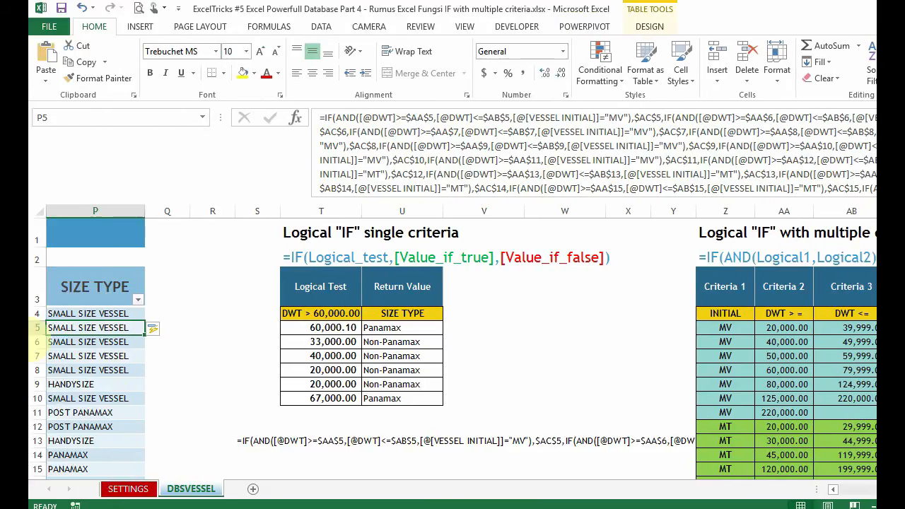
# Step: Reopen the nested SIZE TYPE formula in P4 and delete all closing parentheses after "SMALL SIZE VESSEL"
pyautogui.click(119, 335)
pyautogui.click(132, 277)
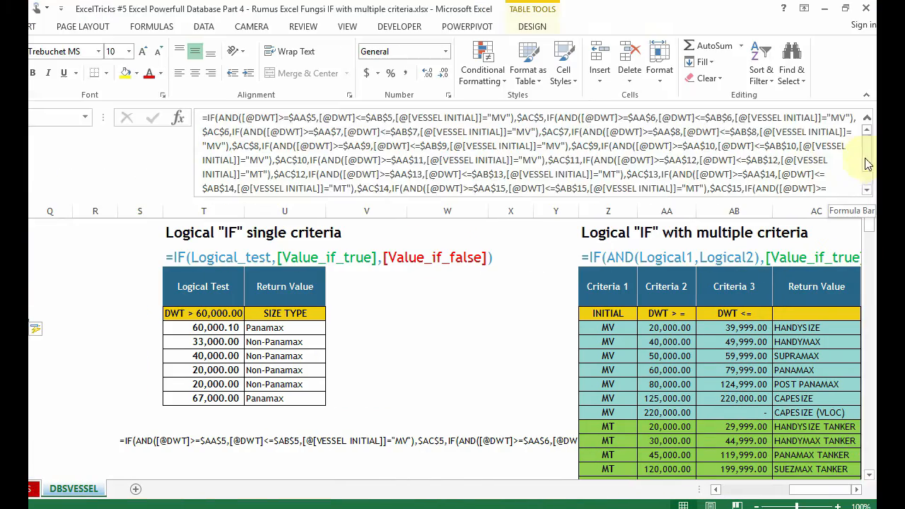
pyautogui.scroll(-2, 764, 151)
pyautogui.click(647, 186)
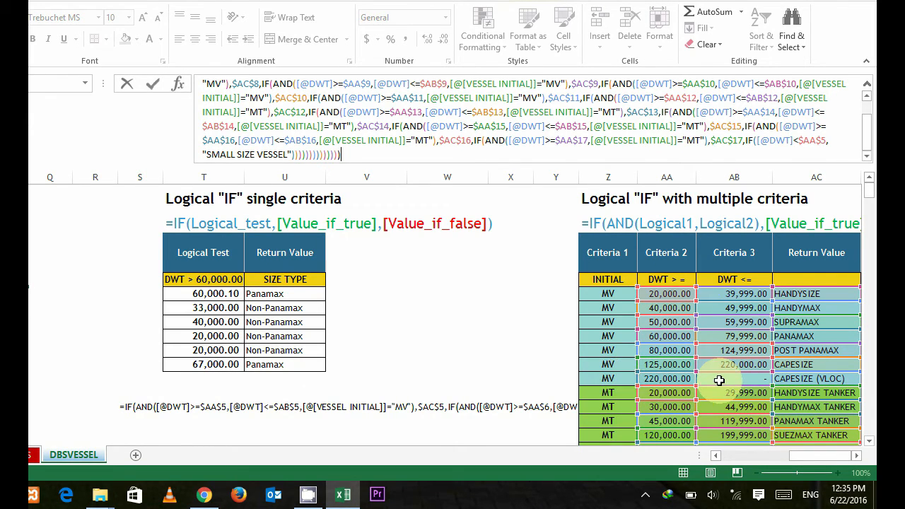
pyautogui.scroll(-2, 773, 378)
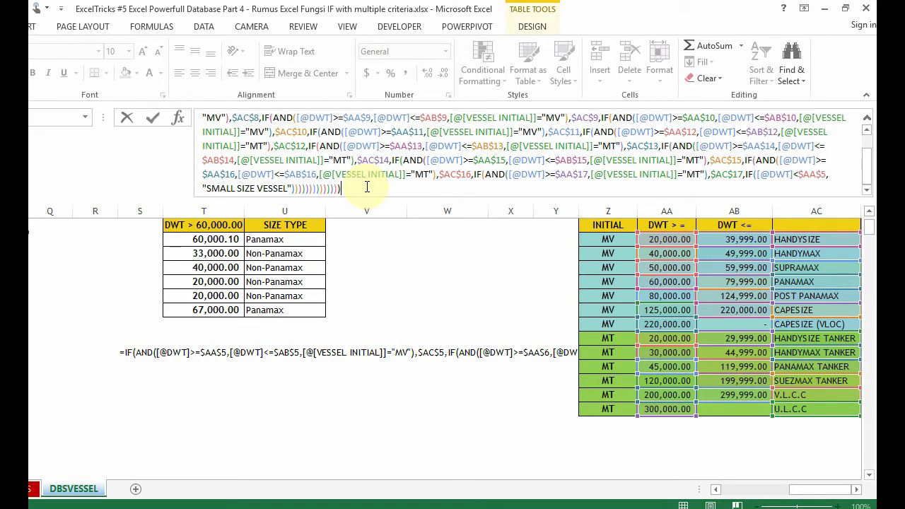
pyautogui.press('BackSpace')
pyautogui.press('BackSpace')
pyautogui.press('BackSpace')
pyautogui.press('BackSpace')
pyautogui.press('BackSpace')
pyautogui.press('BackSpace')
pyautogui.press('BackSpace')
pyautogui.press('BackSpace')
pyautogui.press('BackSpace')
pyautogui.press('BackSpace')
pyautogui.press('BackSpace')
pyautogui.press('BackSpace')
pyautogui.press('BackSpace')
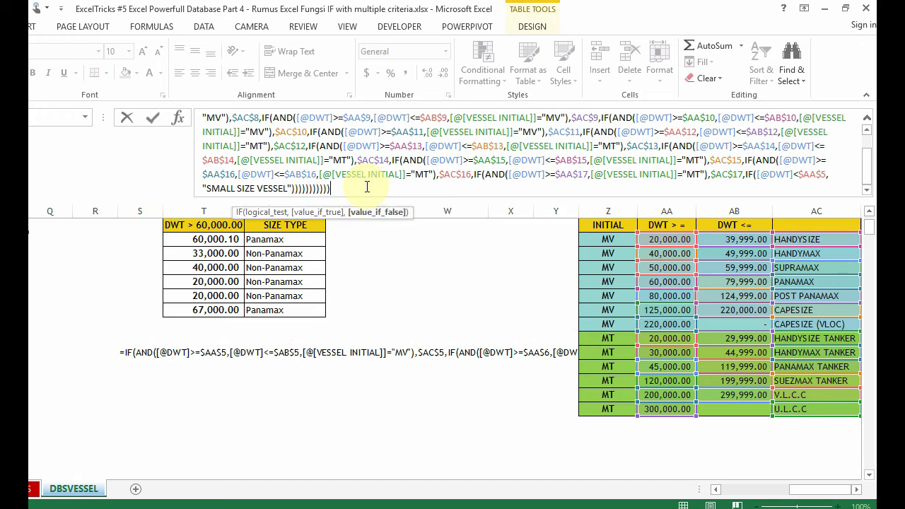
pyautogui.press('BackSpace')
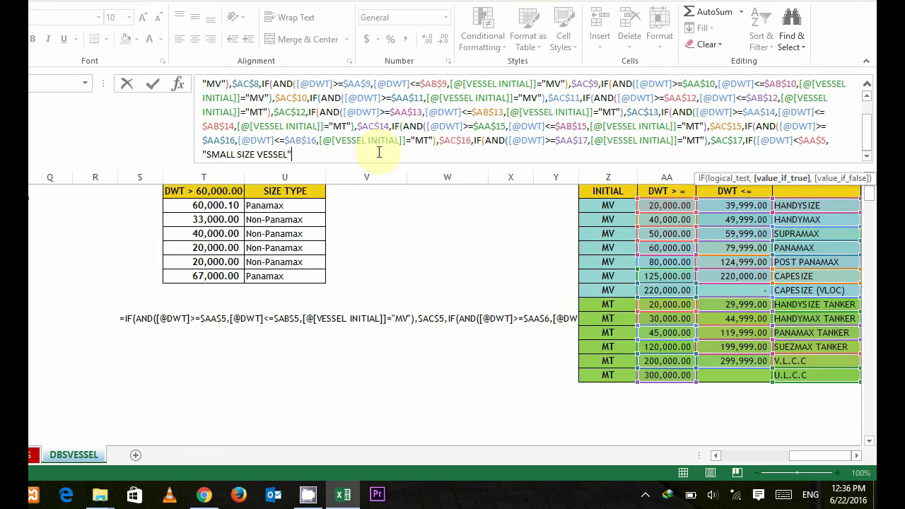
pyautogui.click(775, 141)
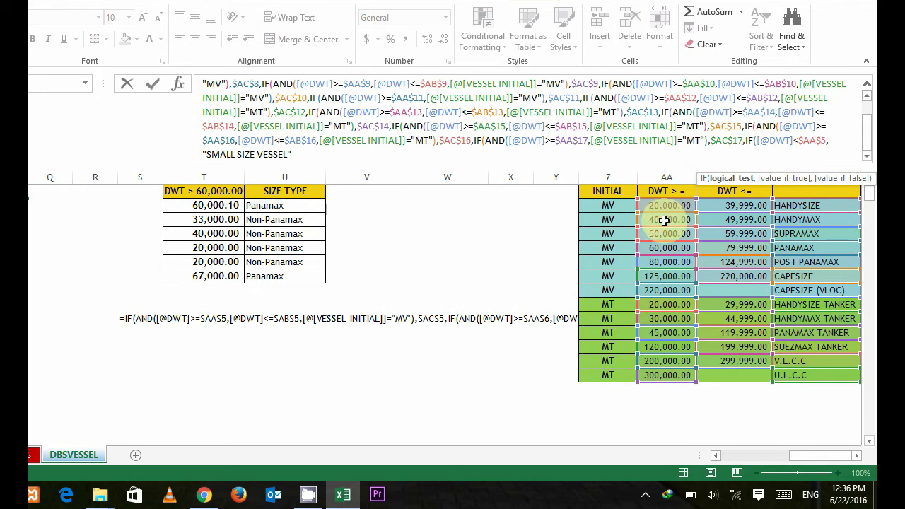
pyautogui.click(293, 154)
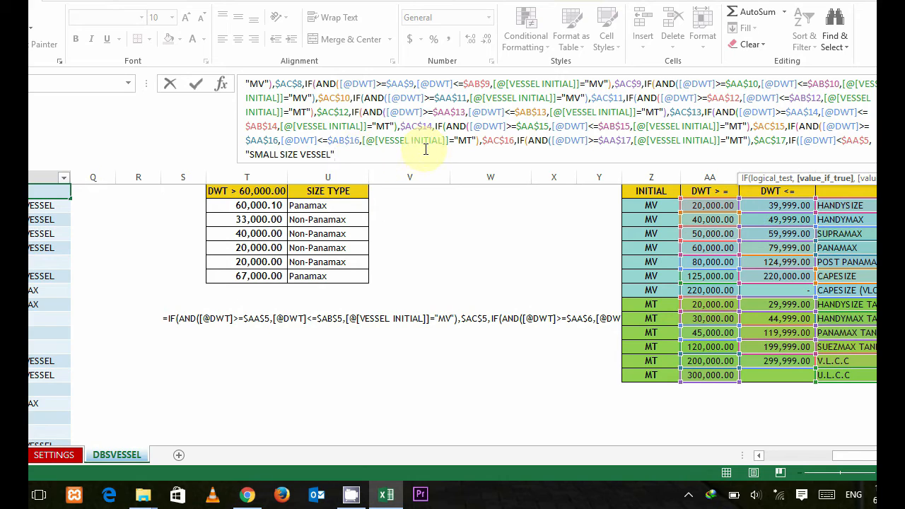
pyautogui.write(',')
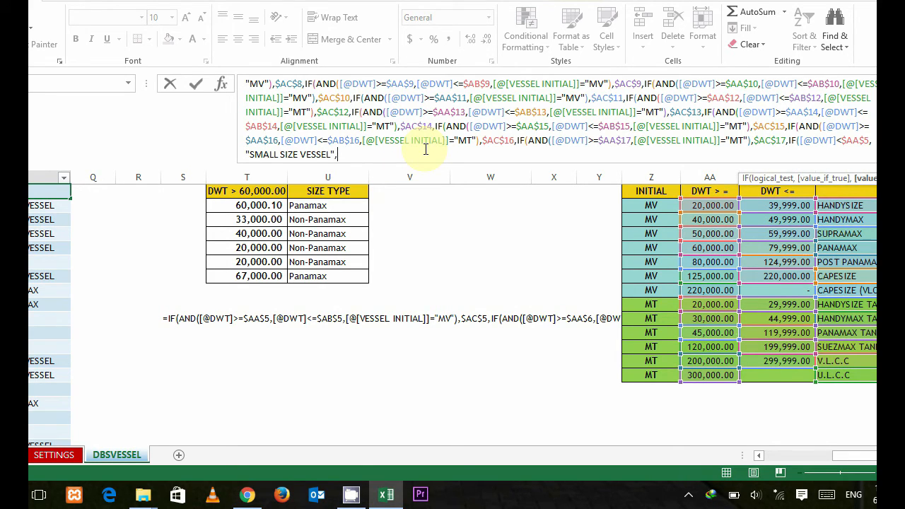
pyautogui.press('BackSpace')
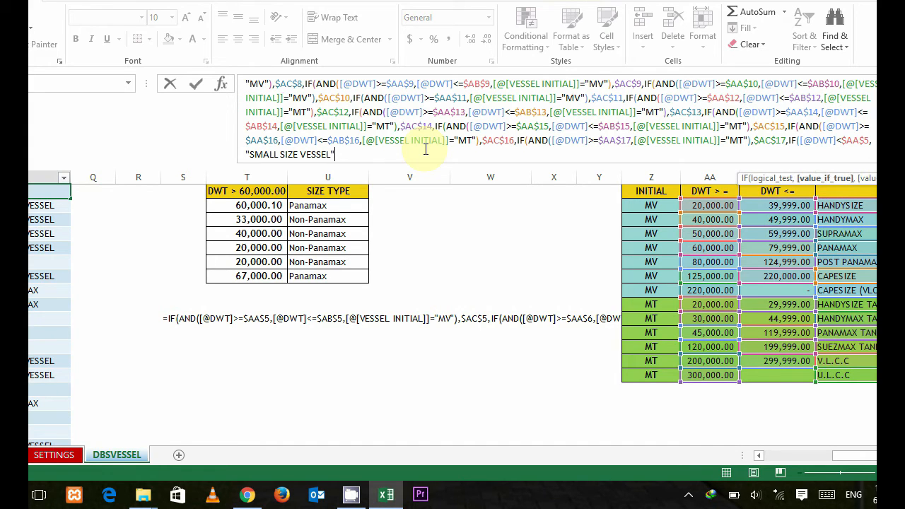
pyautogui.write('))')
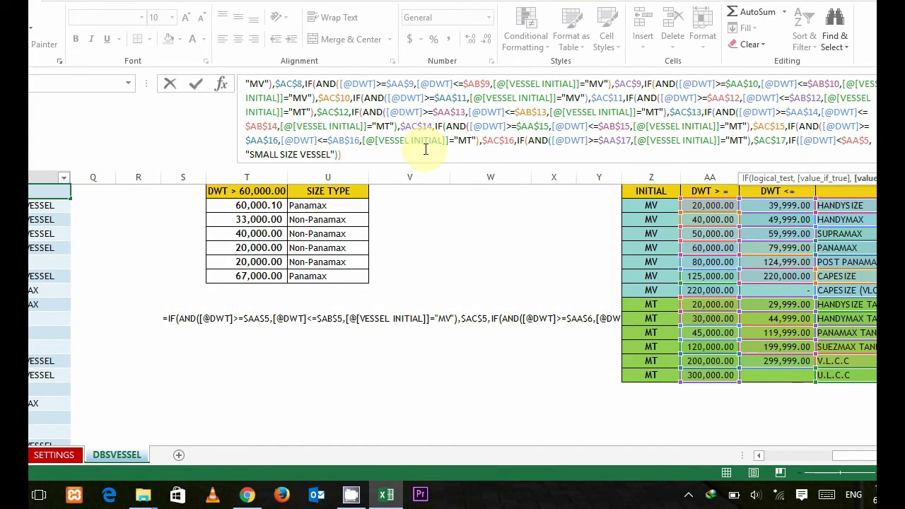
pyautogui.press('BackSpace')
pyautogui.press('BackSpace')
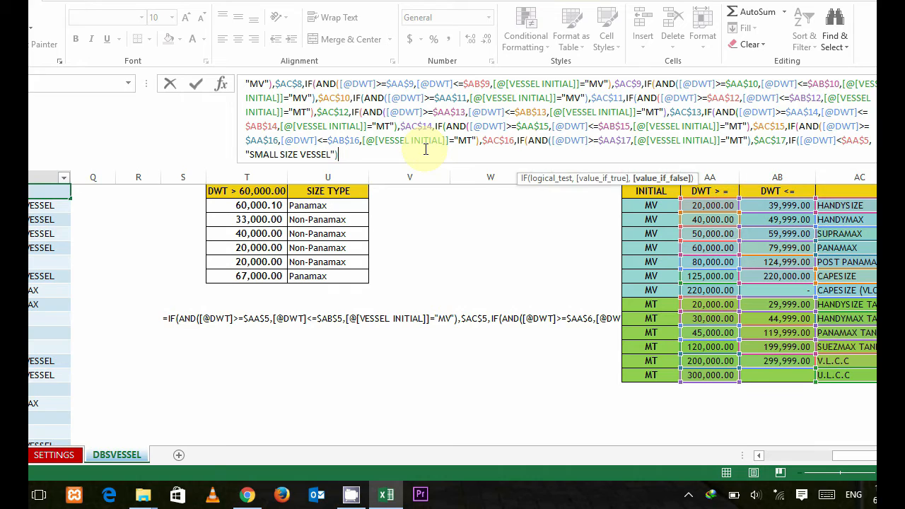
pyautogui.press('BackSpace')
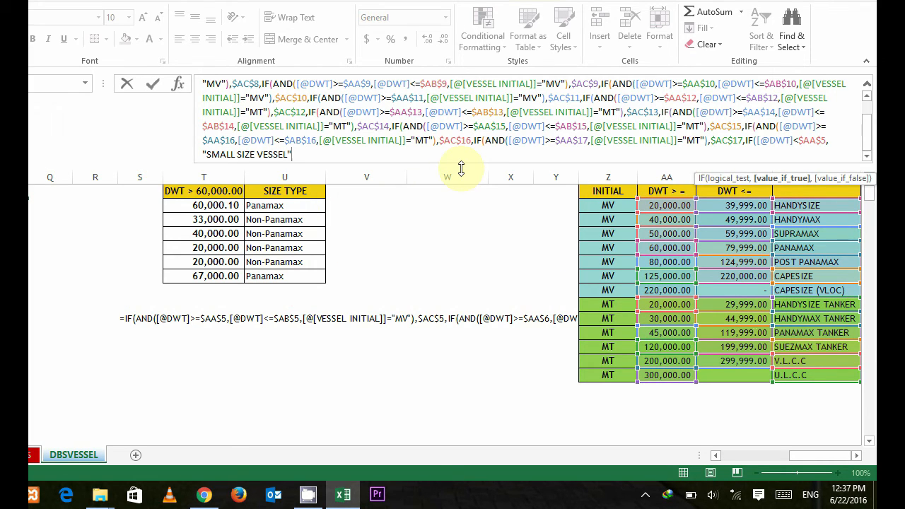
# Step: Close the nested SIZE TYPE formula with 14 closing parentheses after "SMALL SIZE VESSEL" and enter it
pyautogui.write(')))))')
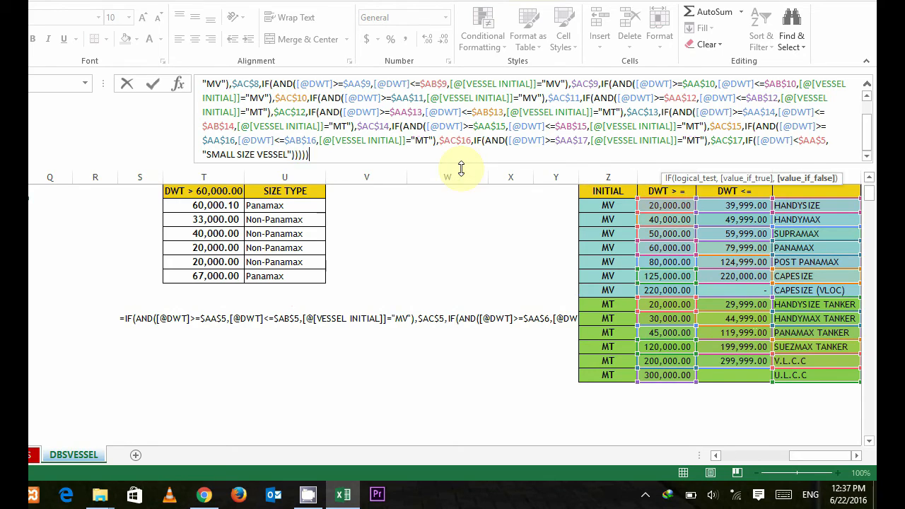
pyautogui.write('))))))))')
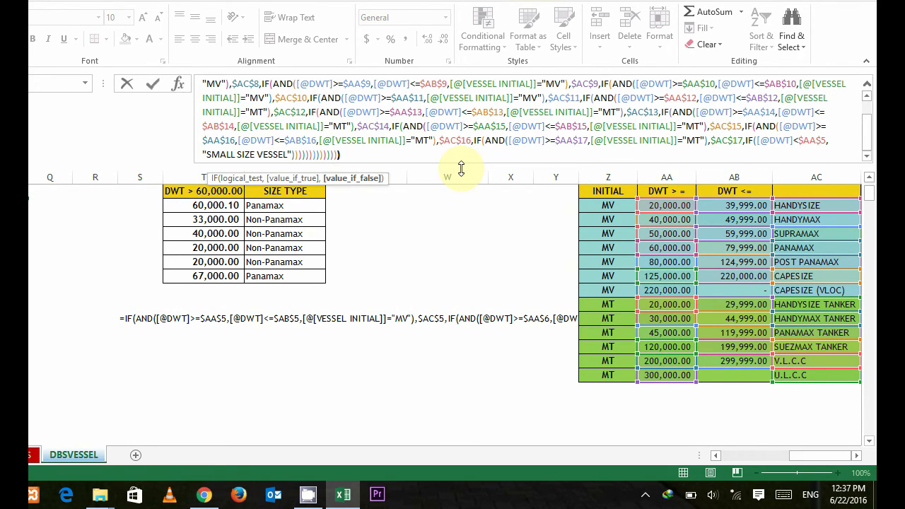
pyautogui.write(')')
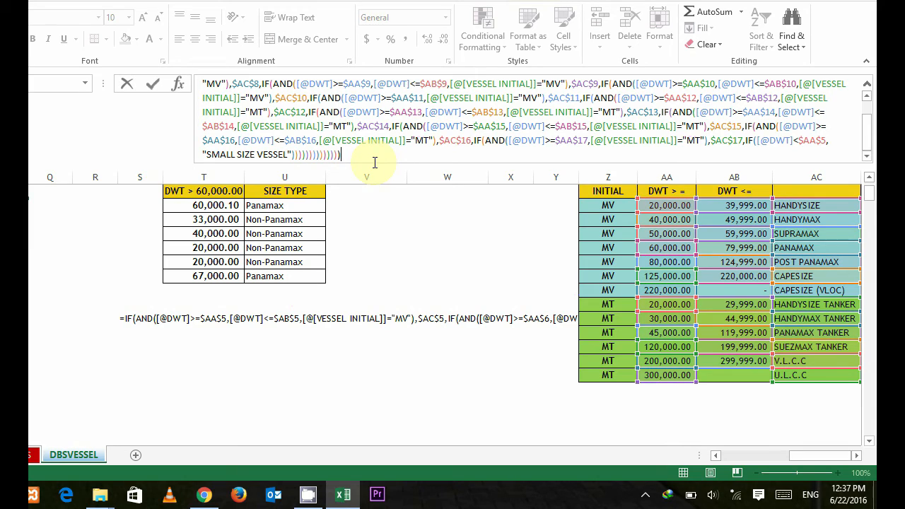
pyautogui.press('BackSpace')
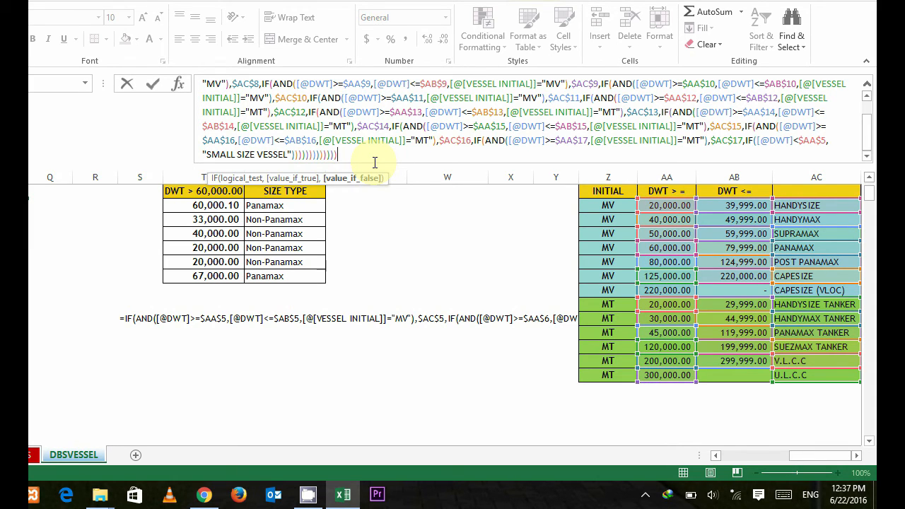
pyautogui.write(')')
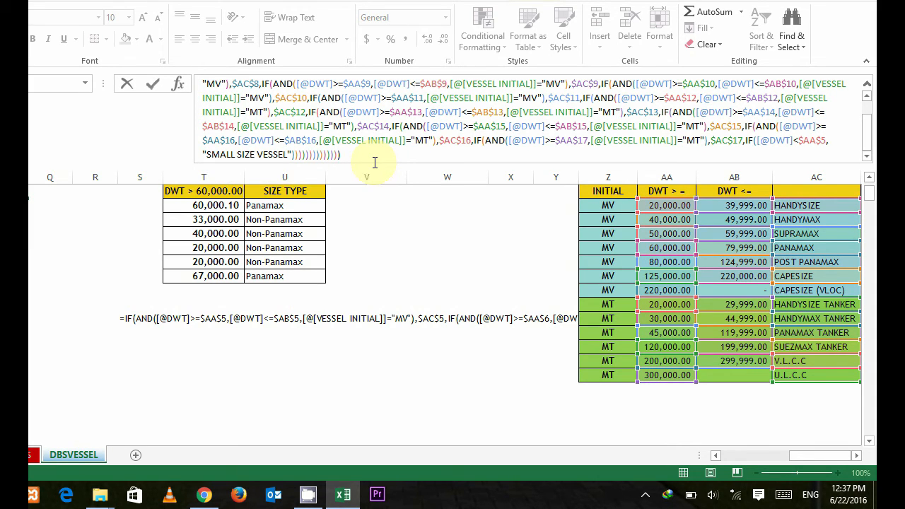
pyautogui.press('Return')
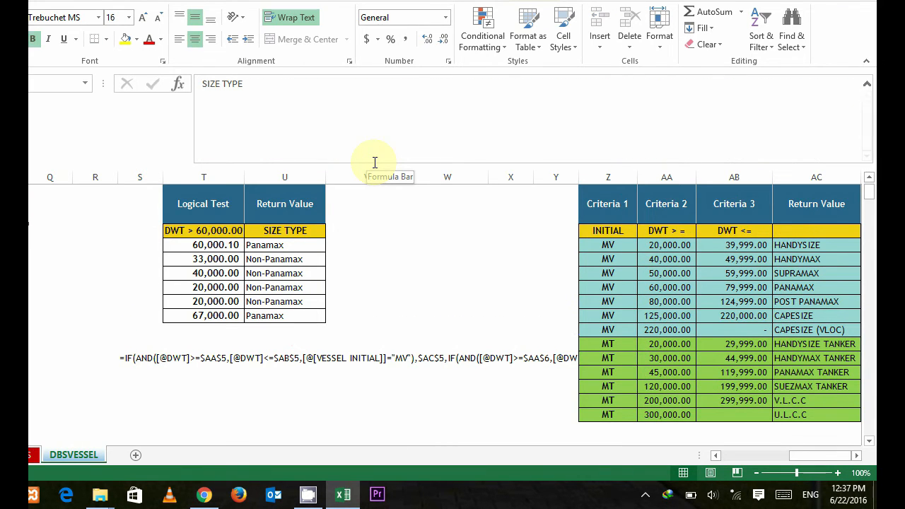
# Step: Examine the SIZE TYPE formula in P4, including its ending after "SMALL SIZE VESSEL", without changing it
pyautogui.press('Down')
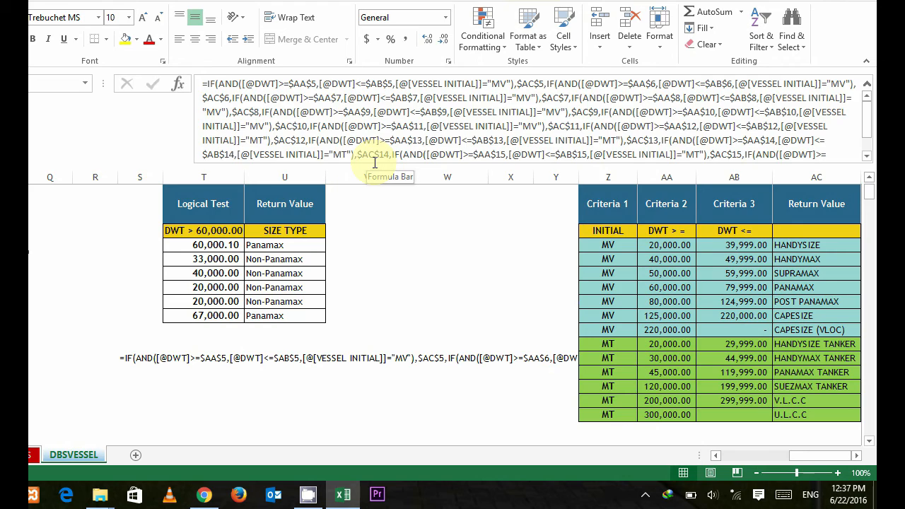
pyautogui.press('Left')
pyautogui.press('Left')
pyautogui.press('Right')
pyautogui.press('Right')
pyautogui.press('Up')
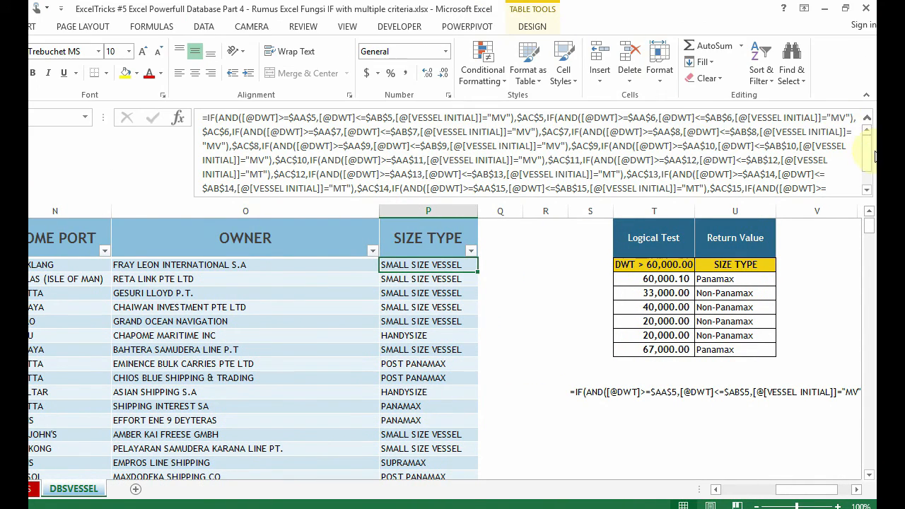
pyautogui.scroll(-2, 870, 157)
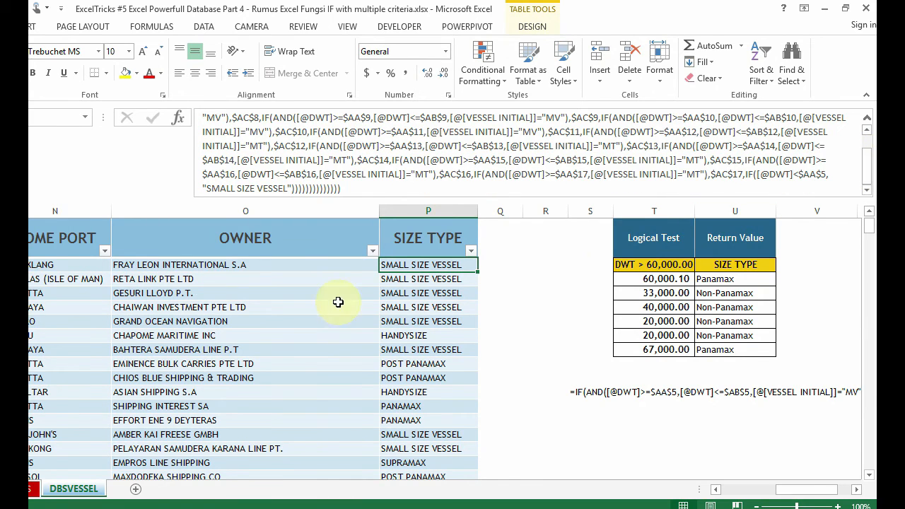
pyautogui.click(285, 306)
pyautogui.click(272, 264)
pyautogui.click(512, 264)
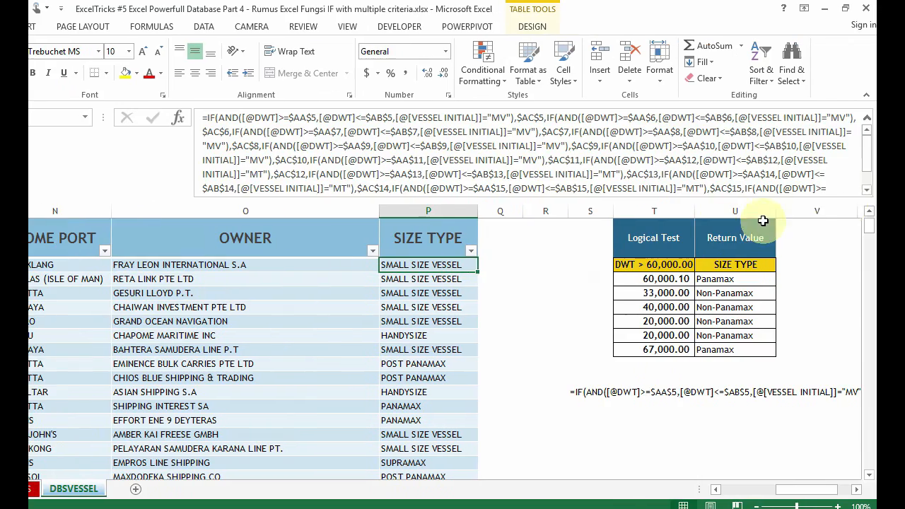
pyautogui.scroll(-2, 874, 161)
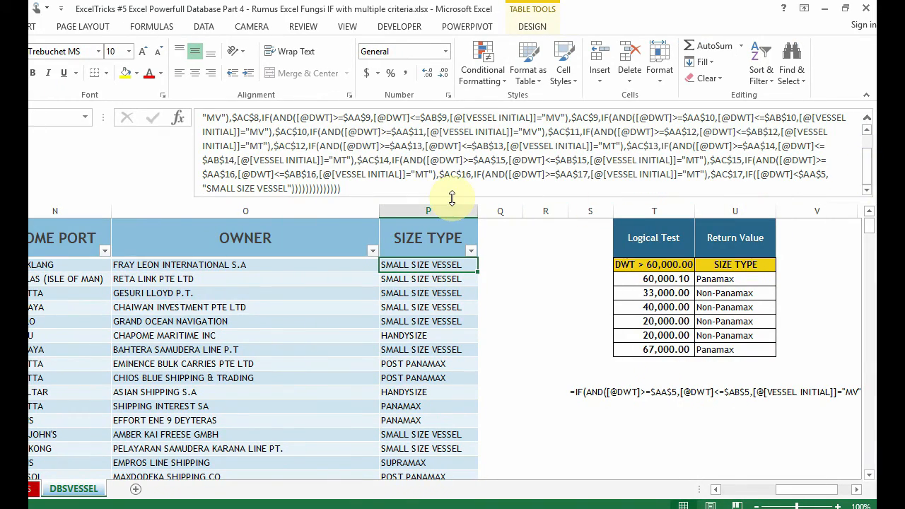
pyautogui.click(363, 189)
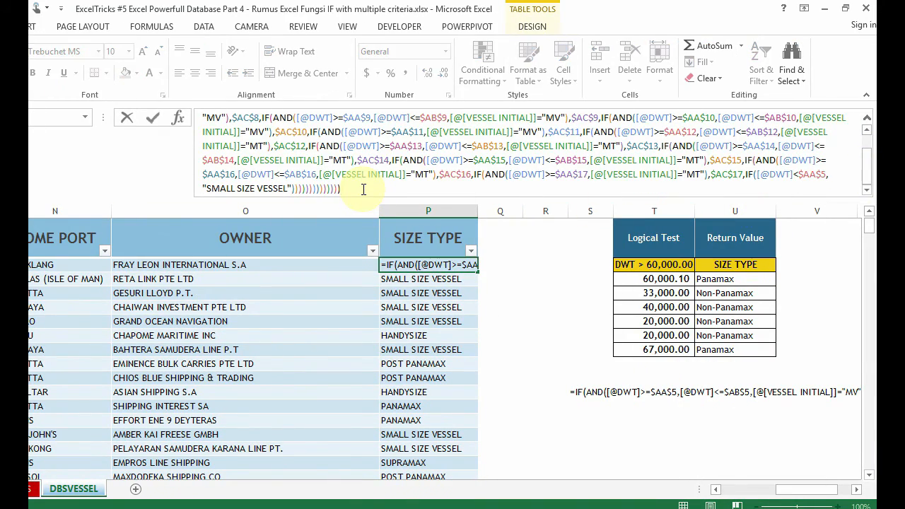
pyautogui.press('Escape')
# Step: Review the size types returned down the SIZE TYPE column and compare the third vessel's result with its DWT
pyautogui.scroll(-4, 404, 328)
pyautogui.scroll(-15, 405, 361)
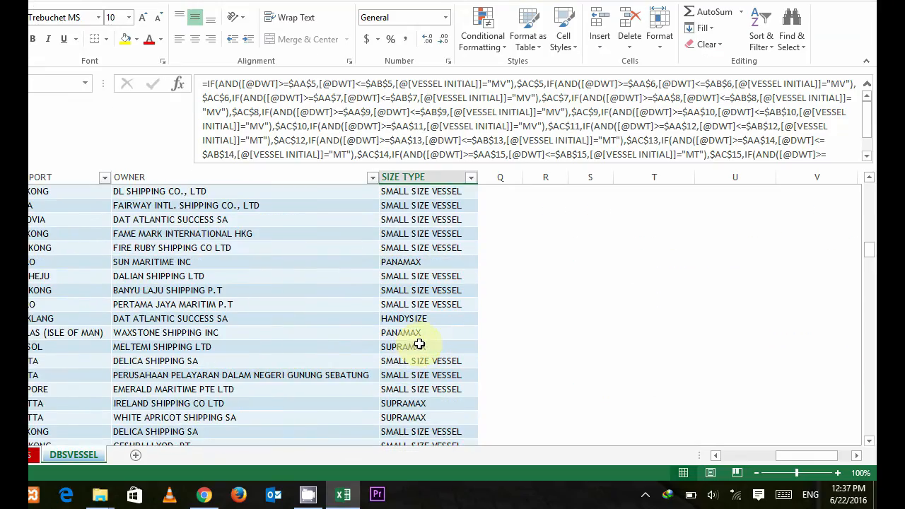
pyautogui.scroll(14, 419, 344)
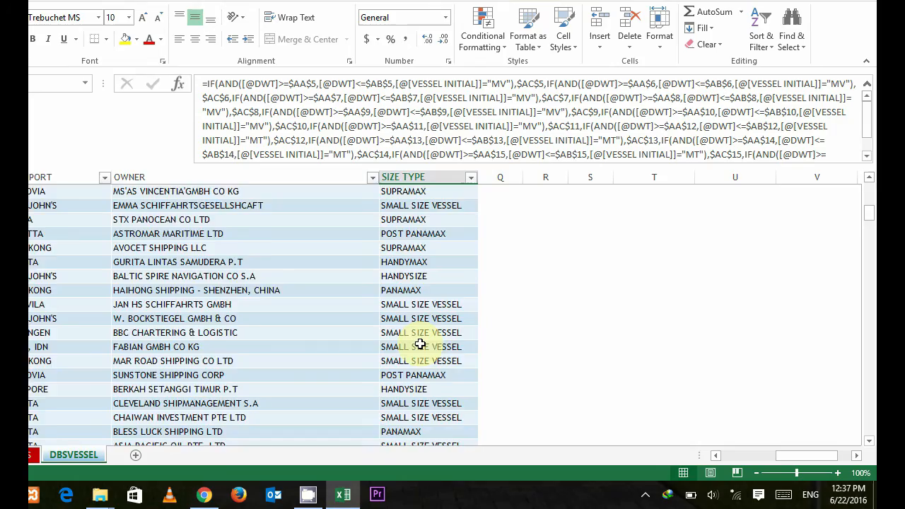
pyautogui.scroll(6, 419, 343)
pyautogui.moveTo(789, 459); pyautogui.dragTo(759, 463)
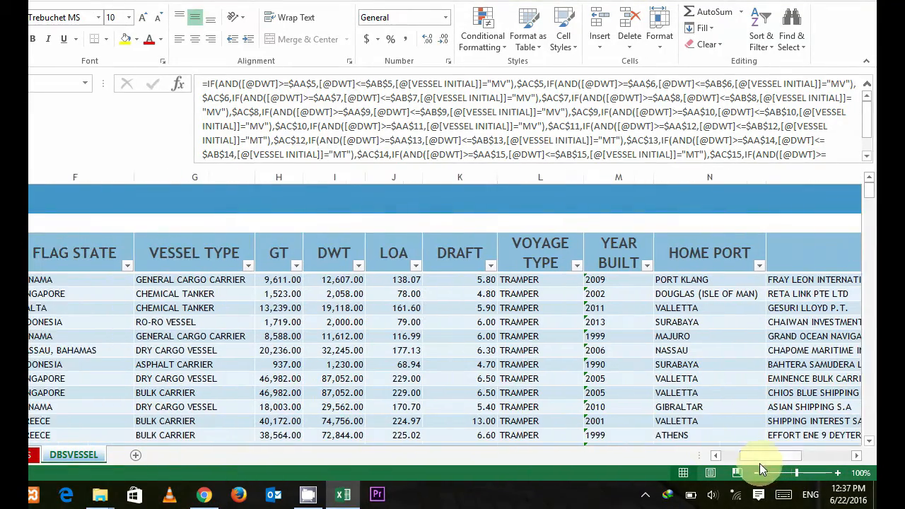
pyautogui.click(340, 279)
pyautogui.click(338, 308)
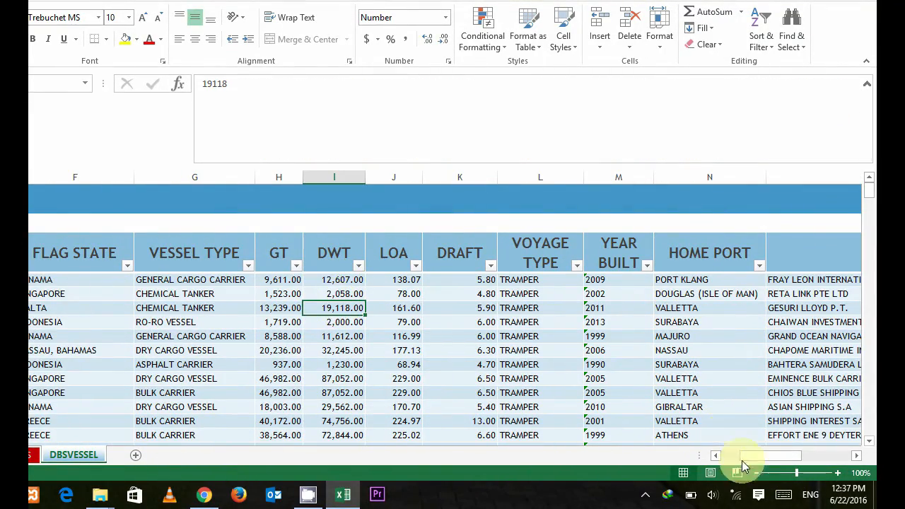
pyautogui.moveTo(766, 460); pyautogui.dragTo(808, 455)
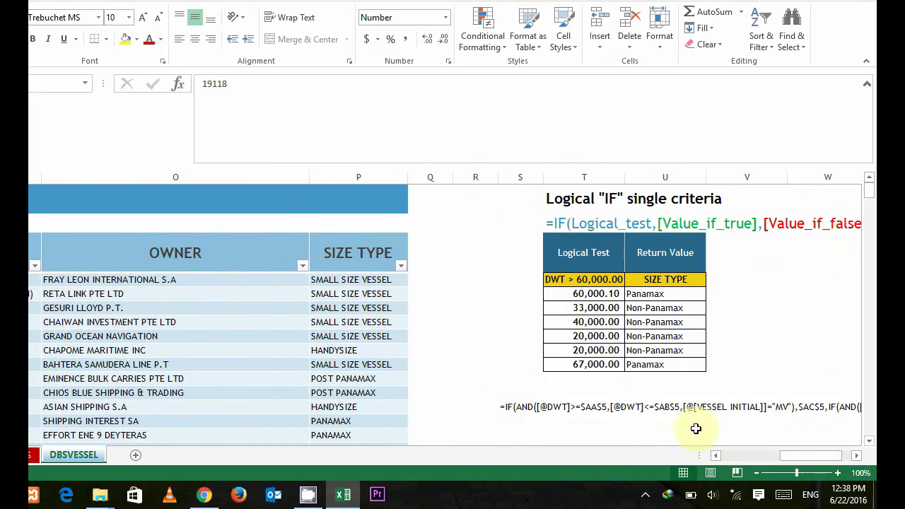
pyautogui.click(353, 307)
pyautogui.scroll(-4, 356, 311)
pyautogui.scroll(-4, 357, 314)
pyautogui.scroll(-3, 363, 325)
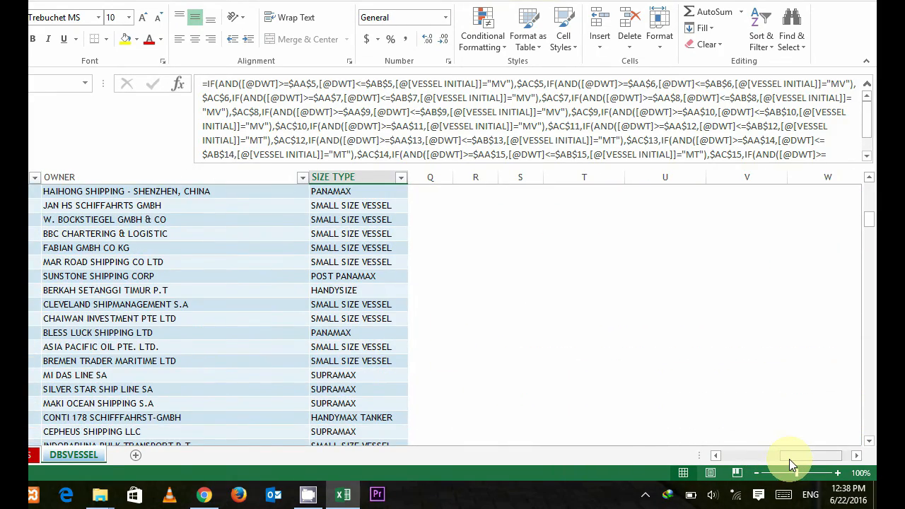
# Step: Check the lower and upper DWT limits for POST PANAMAX in the multiple-criteria table
pyautogui.scroll(10, 824, 340)
pyautogui.moveTo(799, 455); pyautogui.dragTo(814, 455)
pyautogui.click(761, 397)
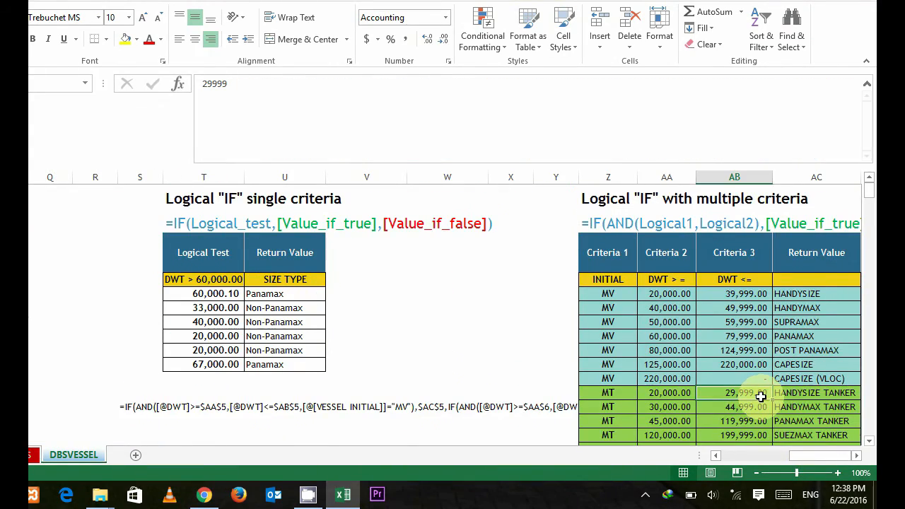
pyautogui.scroll(-2, 761, 396)
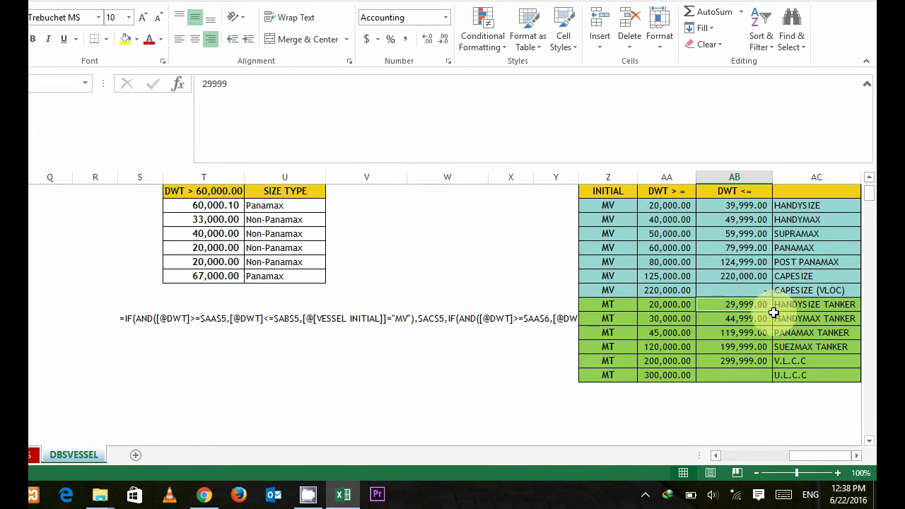
pyautogui.click(793, 259)
pyautogui.click(706, 259)
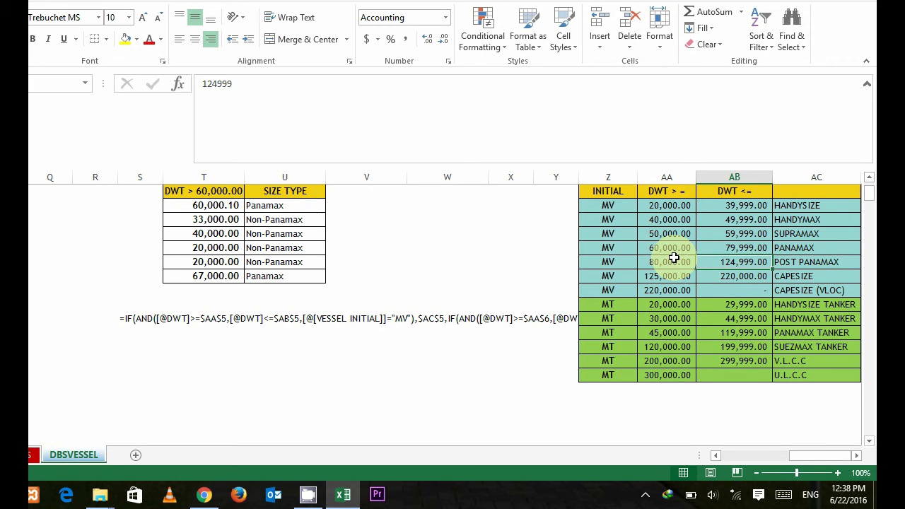
pyautogui.click(674, 260)
# Step: Filter the SIZE TYPE column to show only POST PANAMAX vessels
pyautogui.moveTo(797, 456)
pyautogui.mouseDown()
pyautogui.moveTo(762, 455)
pyautogui.moveTo(792, 456)
pyautogui.mouseUp()
pyautogui.scroll(2, 656, 339)
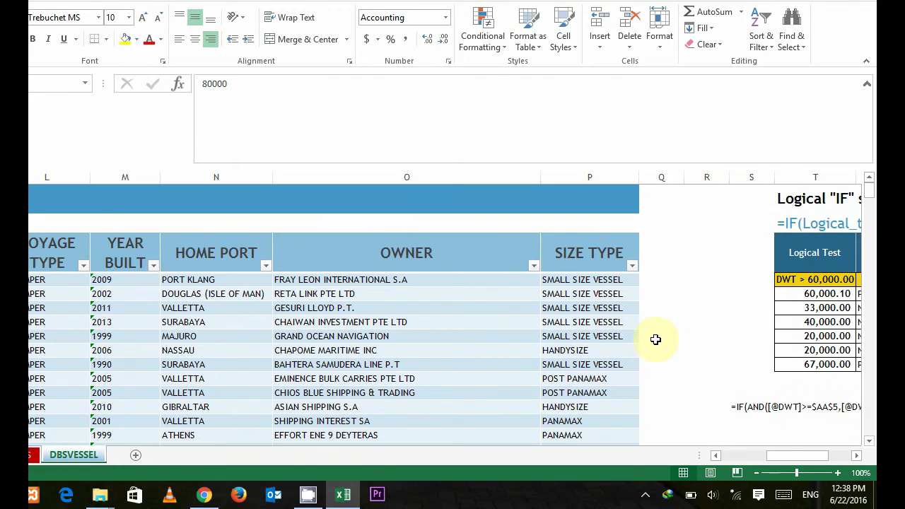
pyautogui.click(631, 266)
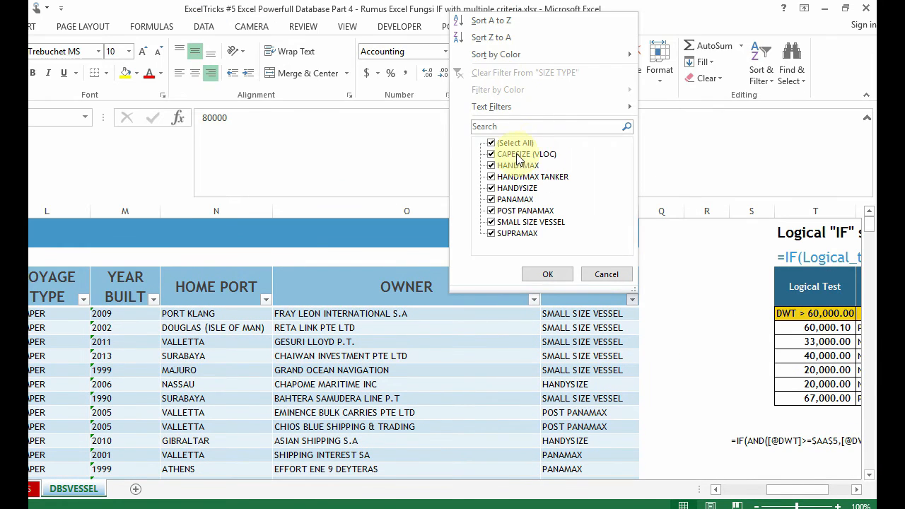
pyautogui.click(515, 144)
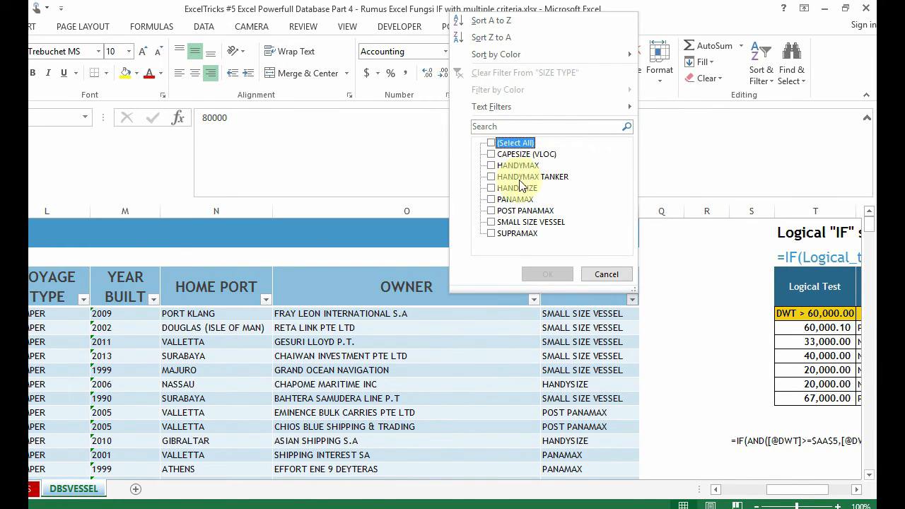
pyautogui.click(493, 211)
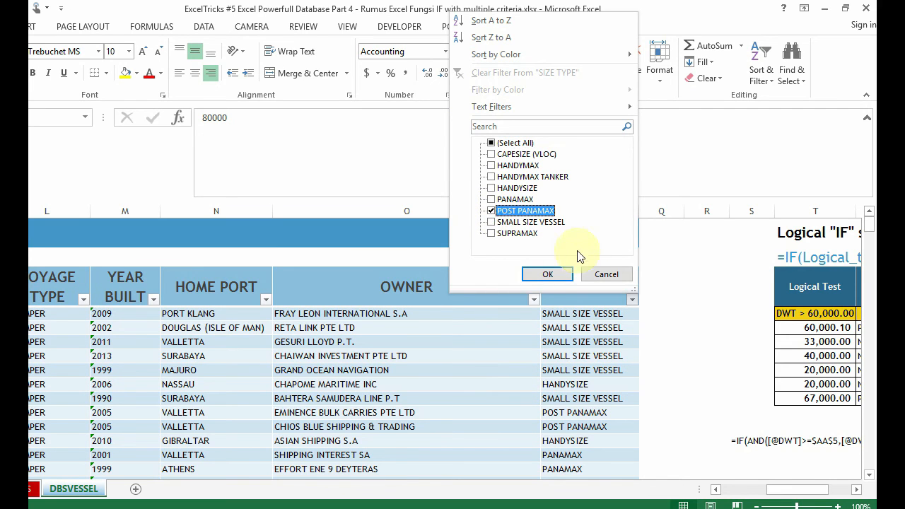
pyautogui.click(545, 274)
# Step: Examine the DWT values of the filtered vessels, starting with the first listed vessel
pyautogui.click(552, 350)
pyautogui.press('Left')
pyautogui.press('Left')
pyautogui.press('Left')
pyautogui.press('Left')
pyautogui.press('Left')
pyautogui.press('Left')
pyautogui.press('Left')
pyautogui.press('Left')
pyautogui.press('Left')
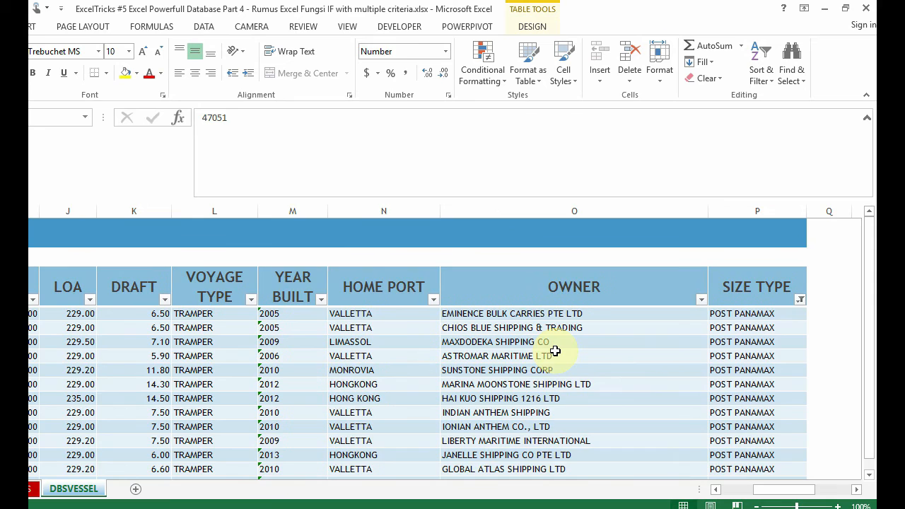
pyautogui.press('Right')
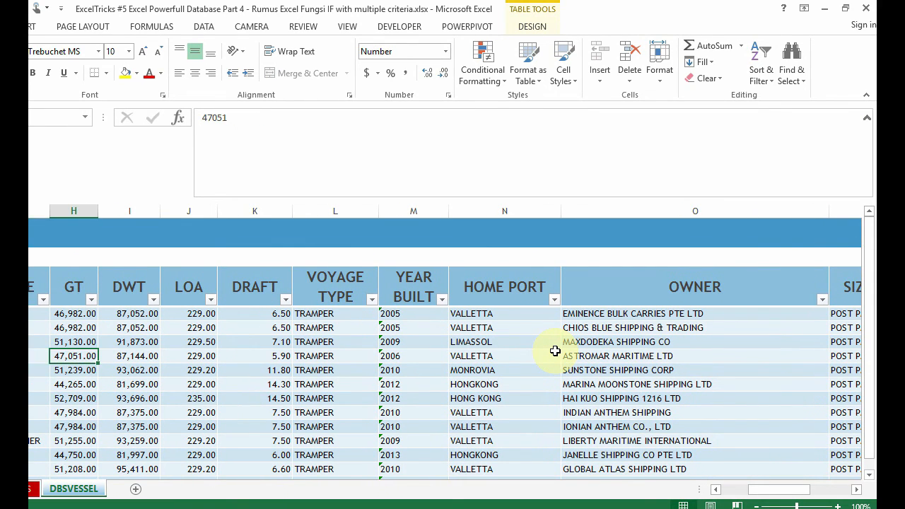
pyautogui.click(138, 314)
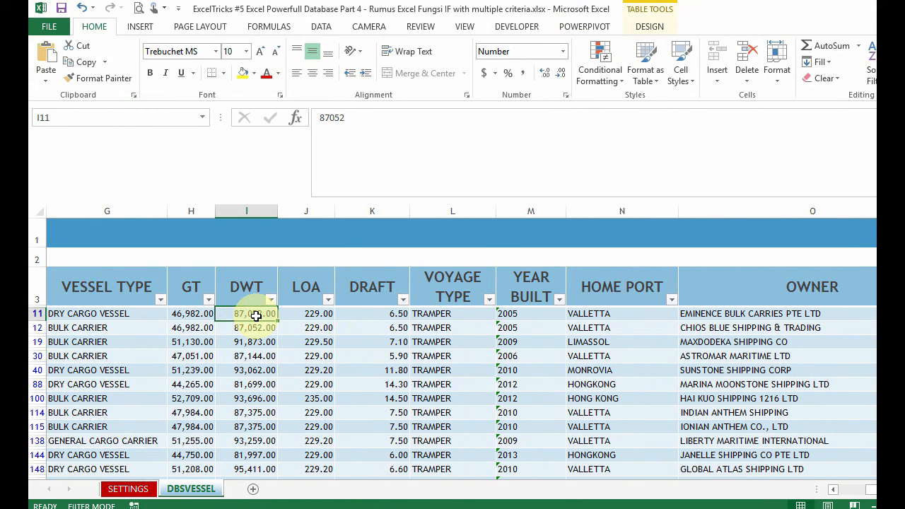
# Step: Check the DWT values of the remaining filtered vessels down to the end of the list
pyautogui.press('Down')
pyautogui.press('Down')
pyautogui.press('Down')
pyautogui.press('Down')
pyautogui.press('Down')
pyautogui.press('Down')
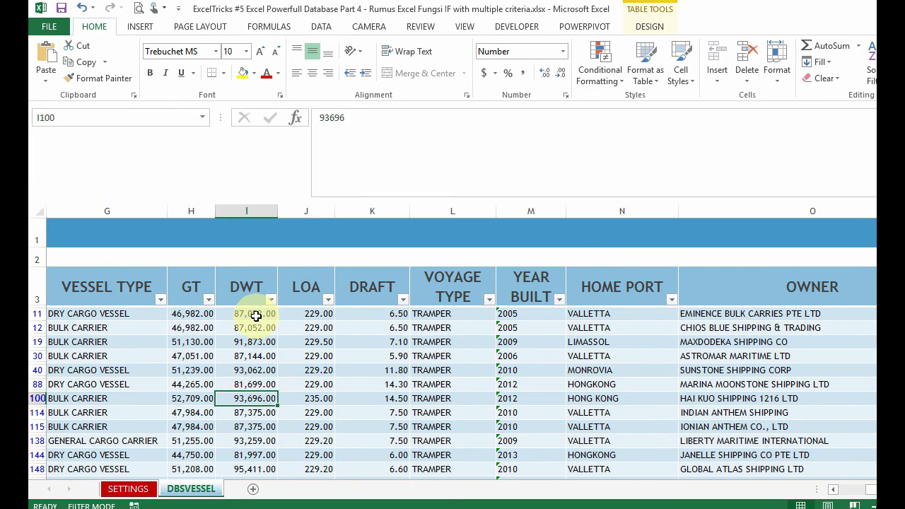
pyautogui.press('Down')
pyautogui.press('Down')
pyautogui.press('Down')
pyautogui.press('Down')
pyautogui.press('Down')
pyautogui.press('Down')
pyautogui.press('Down')
pyautogui.press('Down')
pyautogui.press('Down')
pyautogui.press('Down')
pyautogui.press('Down')
pyautogui.press('Down')
pyautogui.press('Down')
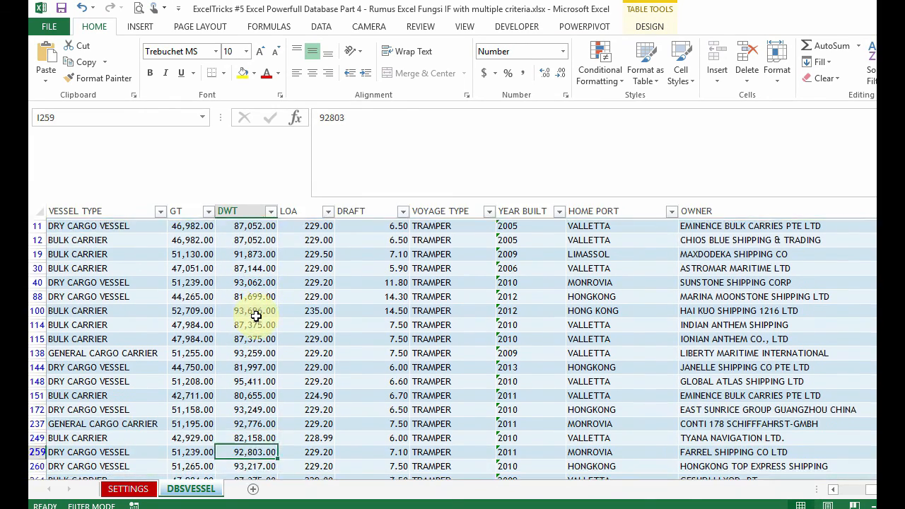
pyautogui.press('Down')
# Step: Check the SIZE TYPE result of a filtered vessel near the end of the list against its DWT value
pyautogui.press('Up')
pyautogui.press('Up')
pyautogui.press('Right')
pyautogui.press('Right')
pyautogui.press('Right')
pyautogui.press('Right')
pyautogui.press('Right')
pyautogui.press('Right')
pyautogui.press('Right')
pyautogui.press('Up')
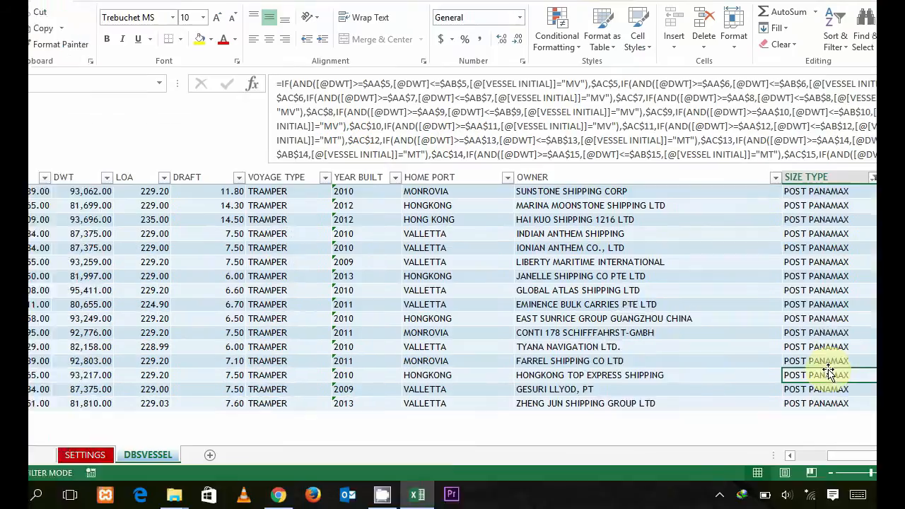
# Step: Clear the POST PANAMAX filter from the SIZE TYPE column so all vessels are listed
pyautogui.moveTo(870, 227); pyautogui.dragTo(871, 204)
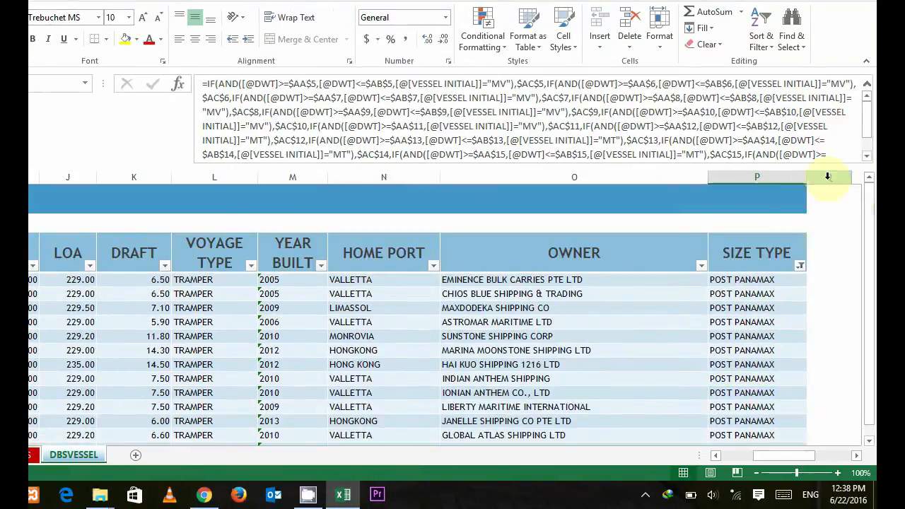
pyautogui.click(799, 265)
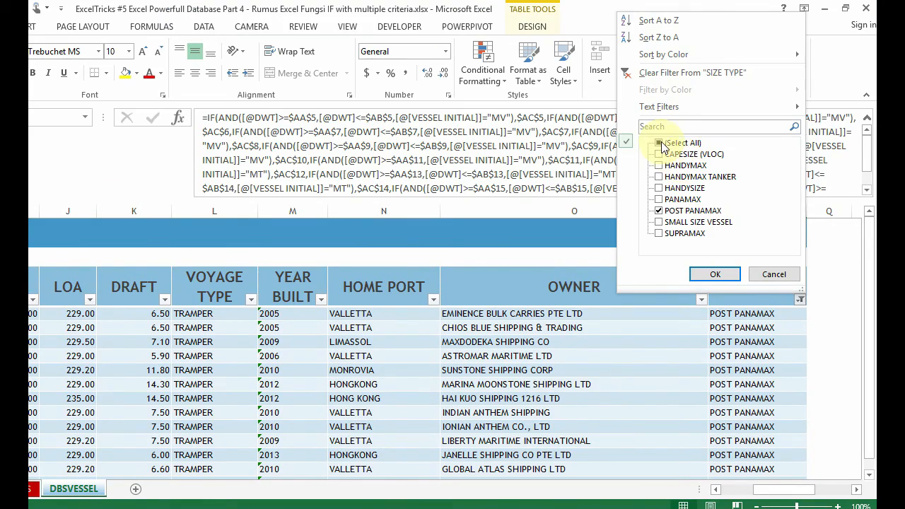
pyautogui.click(660, 144)
pyautogui.click(714, 274)
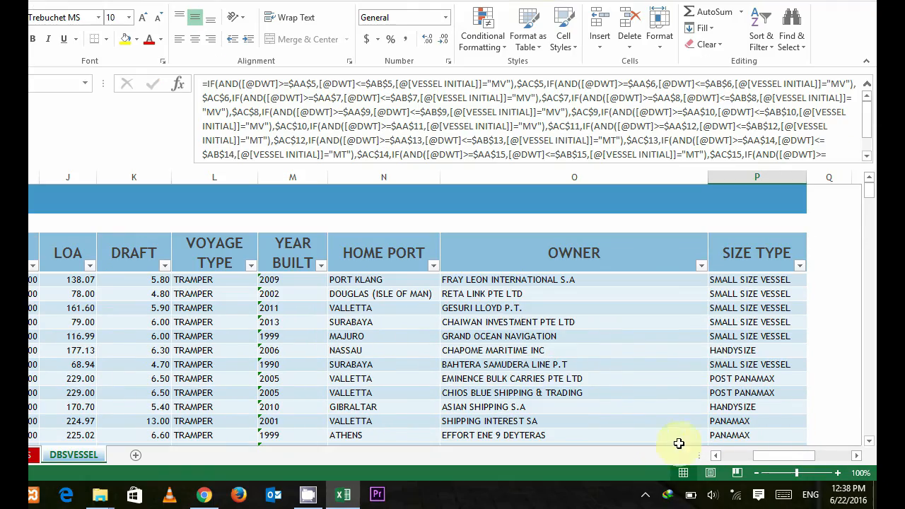
# Step: Delete the copied formula text from cell S13 below the single-criteria table
pyautogui.moveTo(766, 459); pyautogui.dragTo(808, 453)
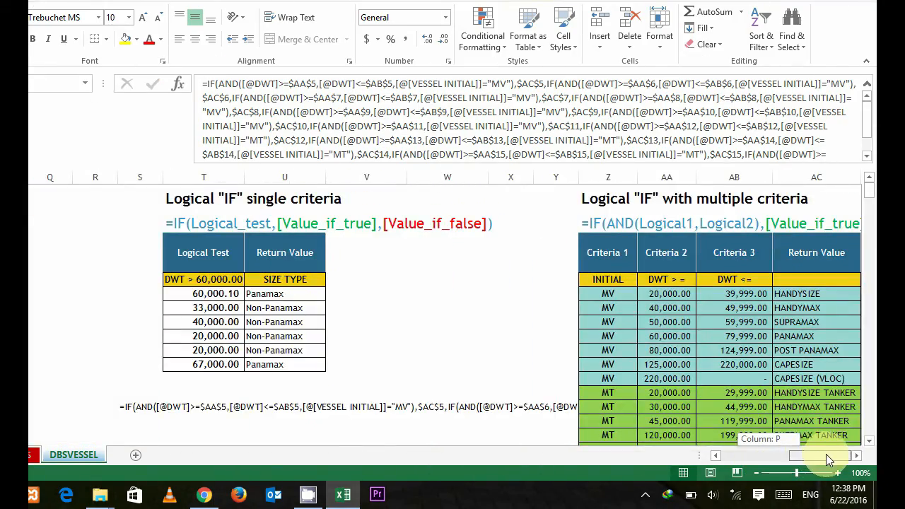
pyautogui.click(506, 368)
pyautogui.click(130, 406)
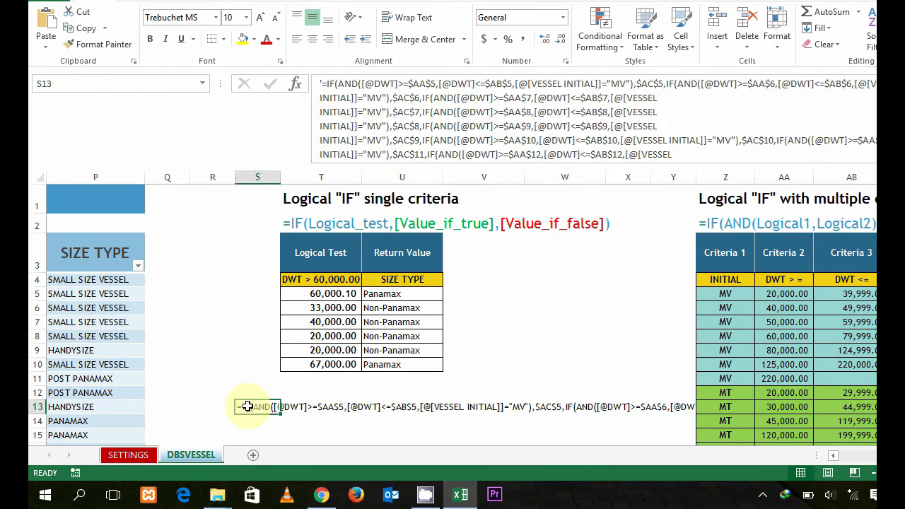
pyautogui.press('Delete')
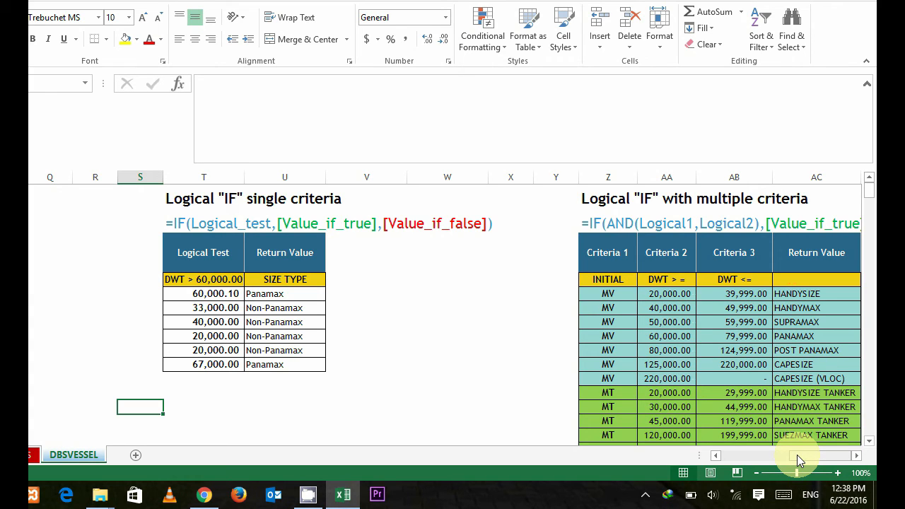
# Step: Look back across the heading row from the criteria tables to the vessel database's FLAG STATE column
pyautogui.click(537, 271)
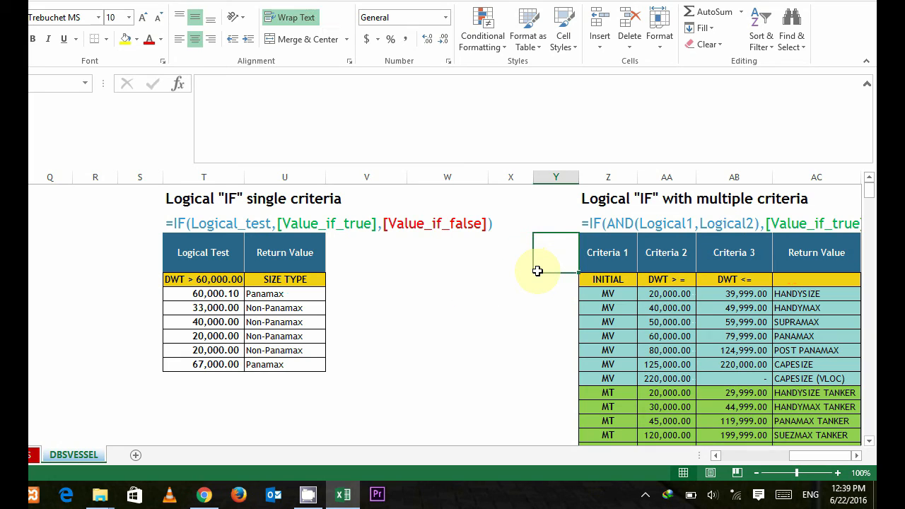
pyautogui.press('Left')
pyautogui.press('Left')
pyautogui.press('Left')
pyautogui.press('Left')
pyautogui.press('Left')
pyautogui.press('Left')
pyautogui.press('Left')
pyautogui.press('Left')
pyautogui.press('Left')
pyautogui.press('Left')
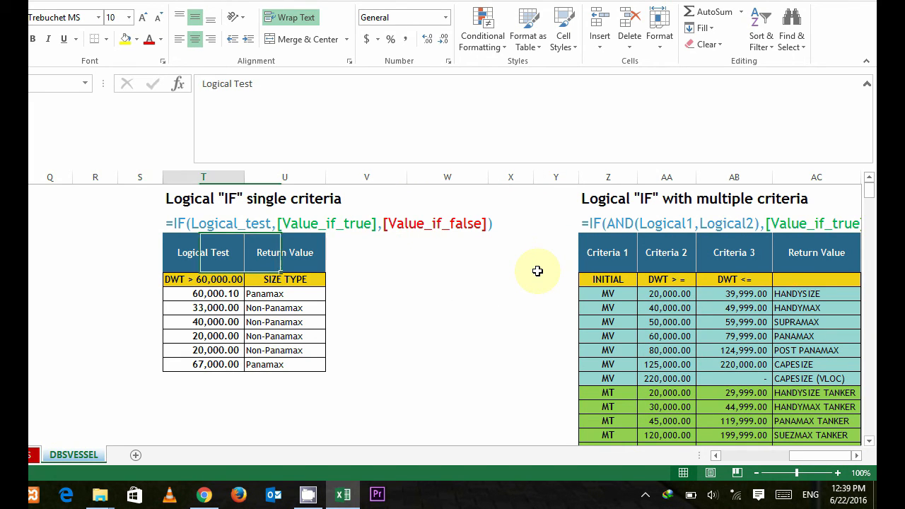
pyautogui.press('Left')
pyautogui.press('Left')
pyautogui.press('Left')
pyautogui.press('Left')
pyautogui.press('Left')
pyautogui.press('Left')
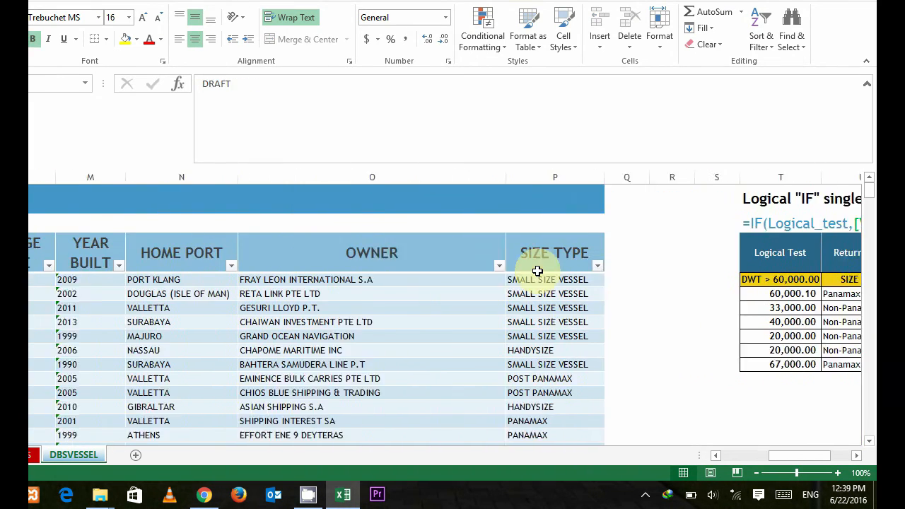
pyautogui.press('Left')
pyautogui.press('Left')
pyautogui.press('Left')
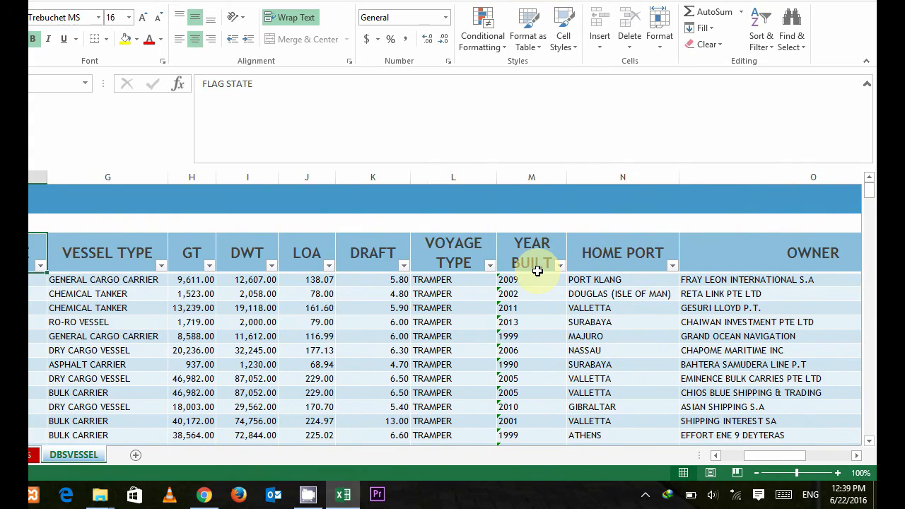
# Step: Review the vessel database's column headings one by one from VESSEL TYPE through OWNER
pyautogui.press('Right')
pyautogui.press('Right')
pyautogui.press('Right')
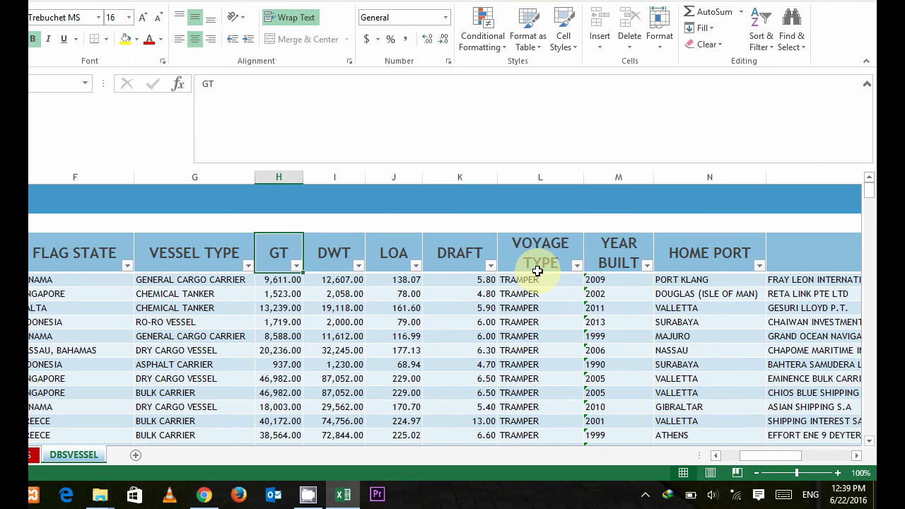
pyautogui.press('Right')
pyautogui.press('Right')
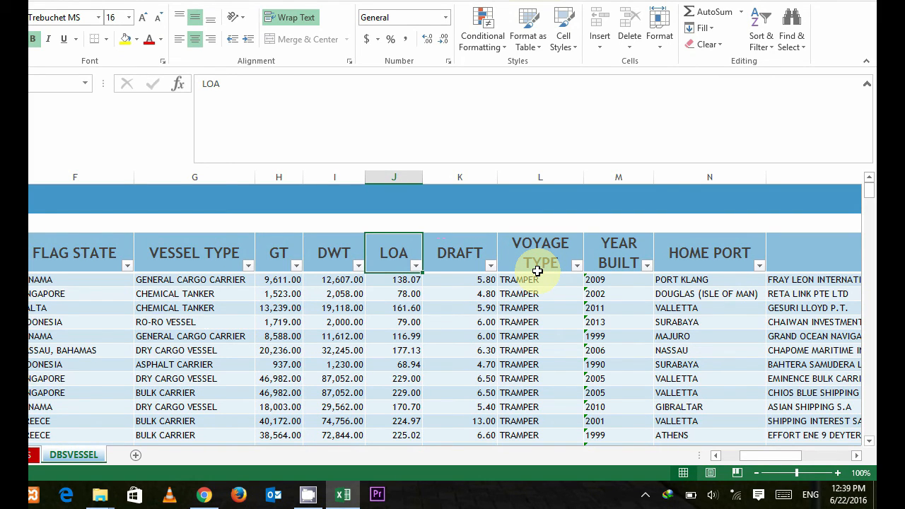
pyautogui.press('Right')
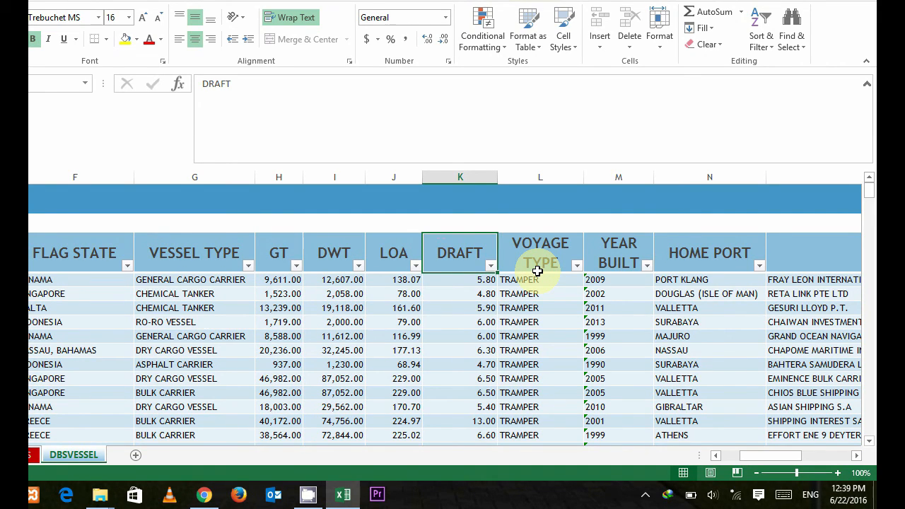
pyautogui.press('Right')
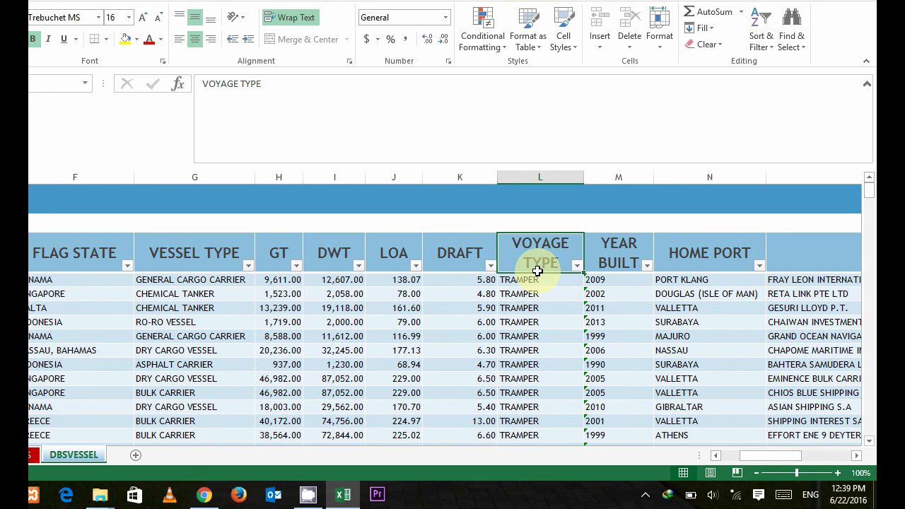
pyautogui.press('Right')
pyautogui.press('Right')
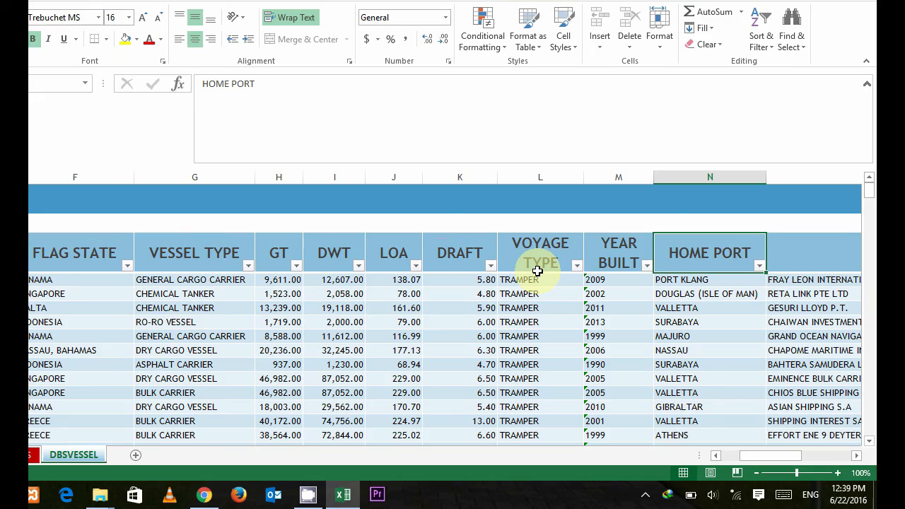
pyautogui.press('Right')
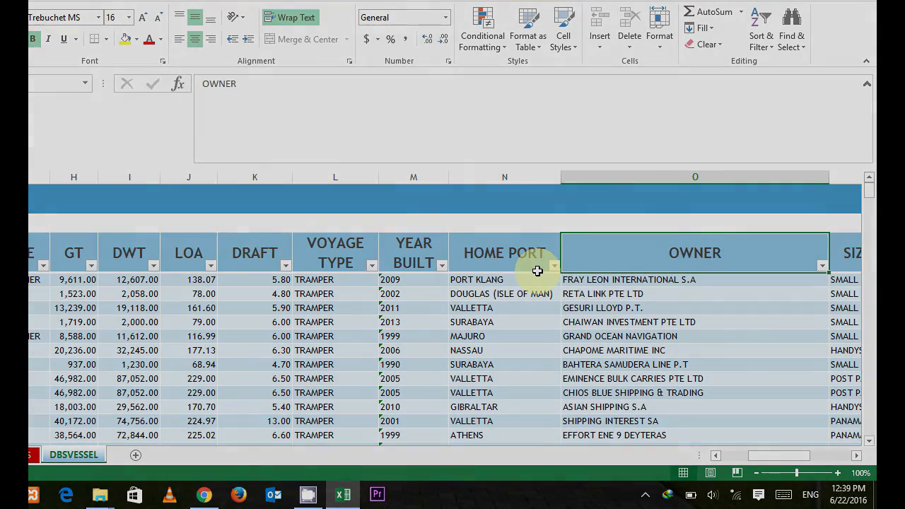